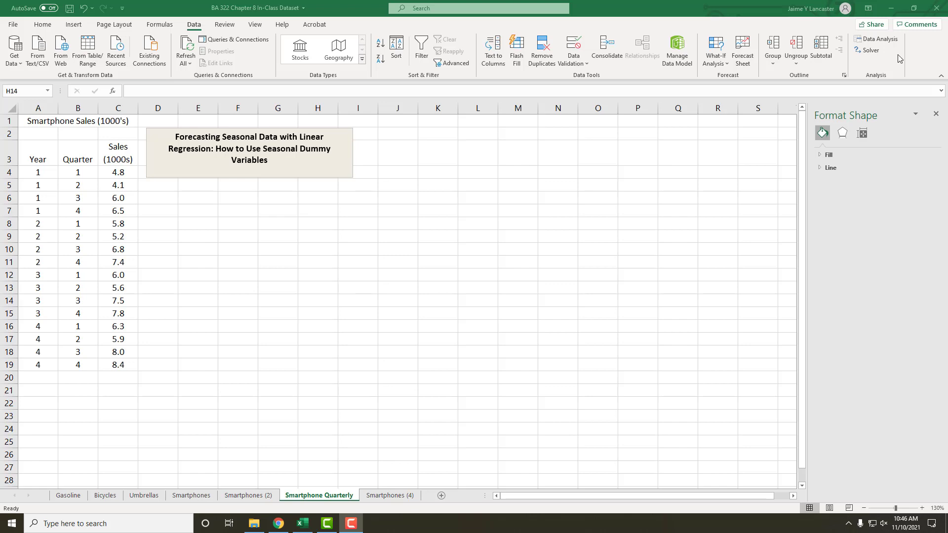
pyautogui.click(45, 124)
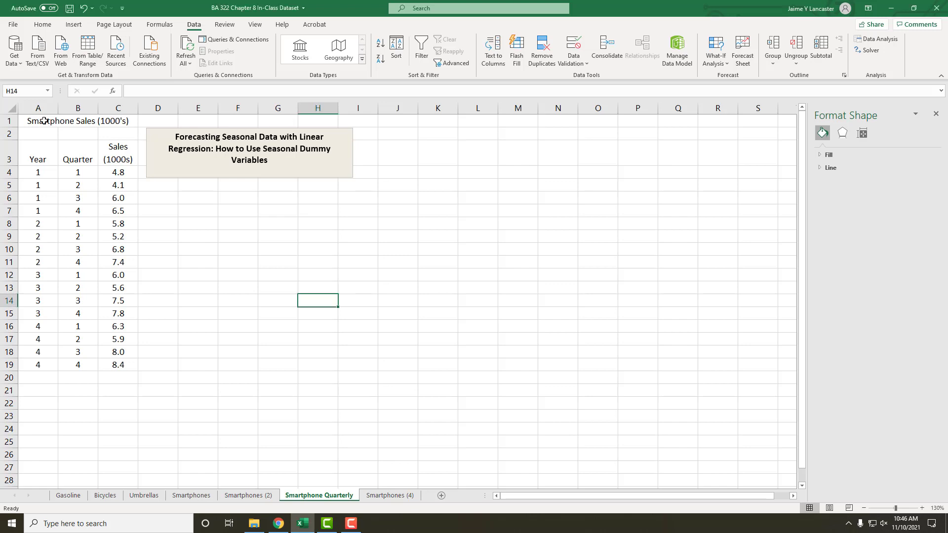
pyautogui.click(45, 123)
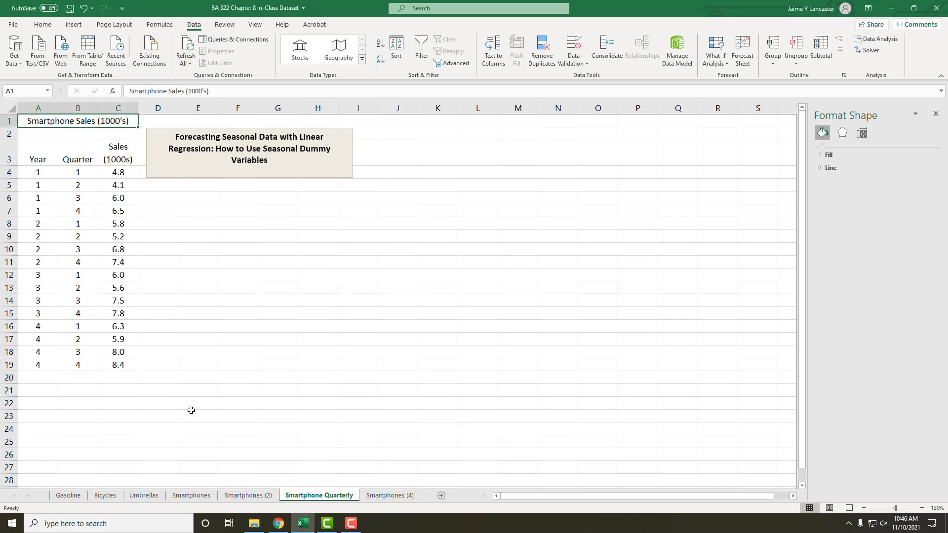
pyautogui.moveTo(45, 171); pyautogui.dragTo(42, 365)
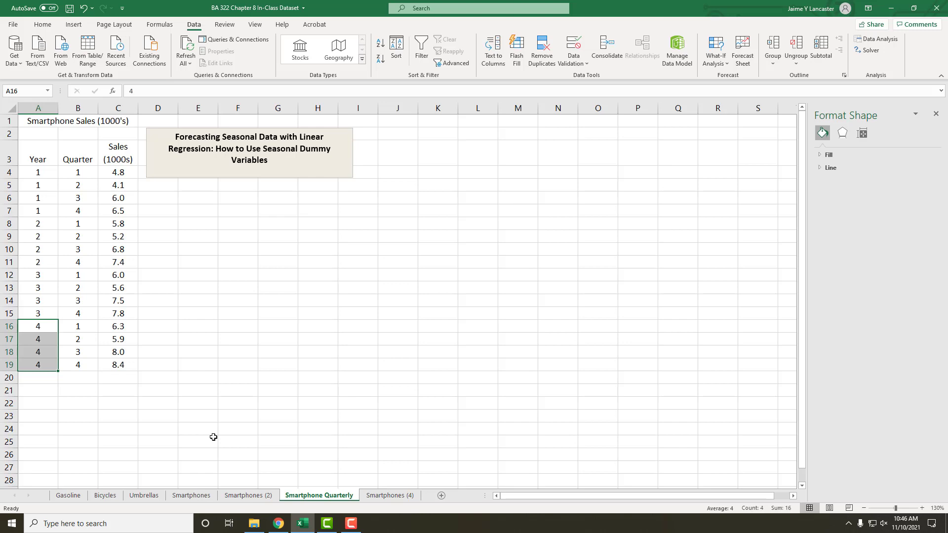
pyautogui.click(195, 283)
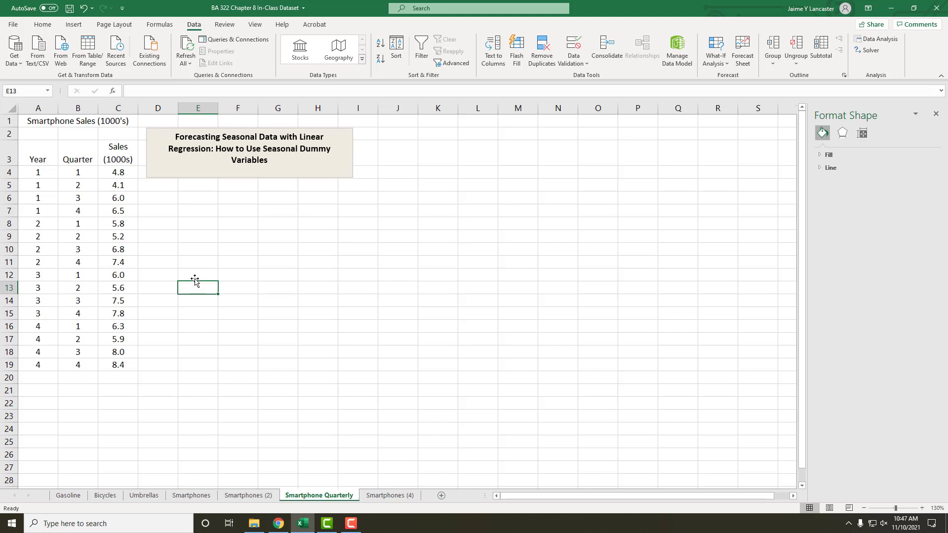
# Insert a new column before the Year column and enter the header "t" in A3
pyautogui.click(33, 108)
pyautogui.rightClick(32, 108)
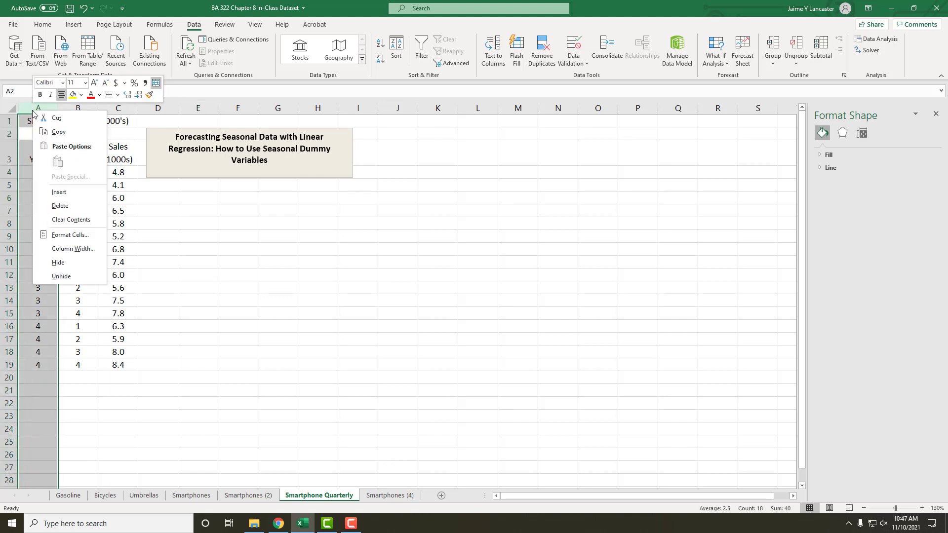
pyautogui.click(67, 190)
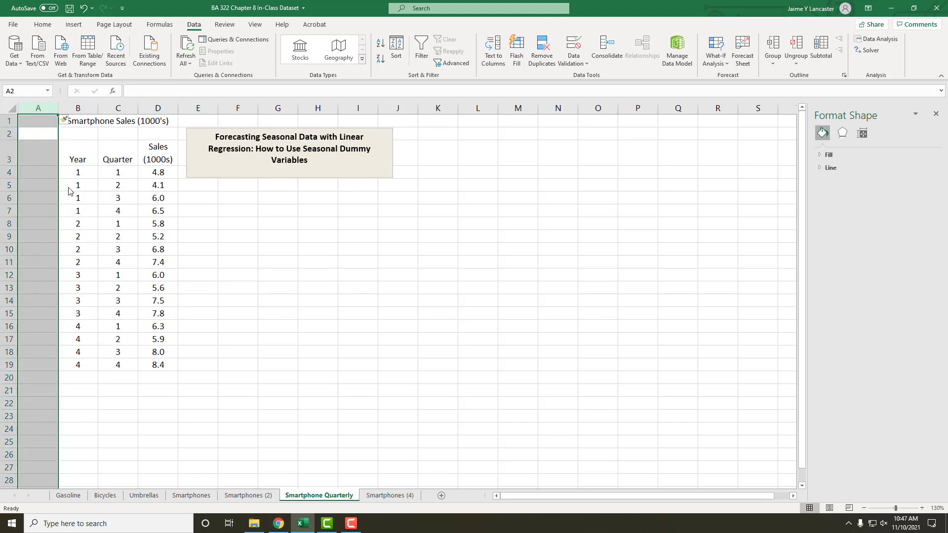
pyautogui.click(38, 155)
pyautogui.write('t')
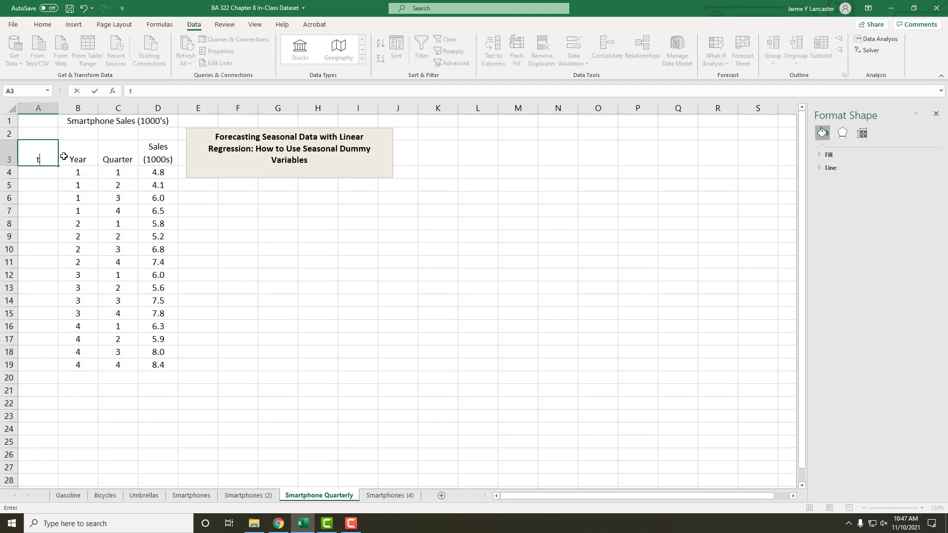
pyautogui.press('Return')
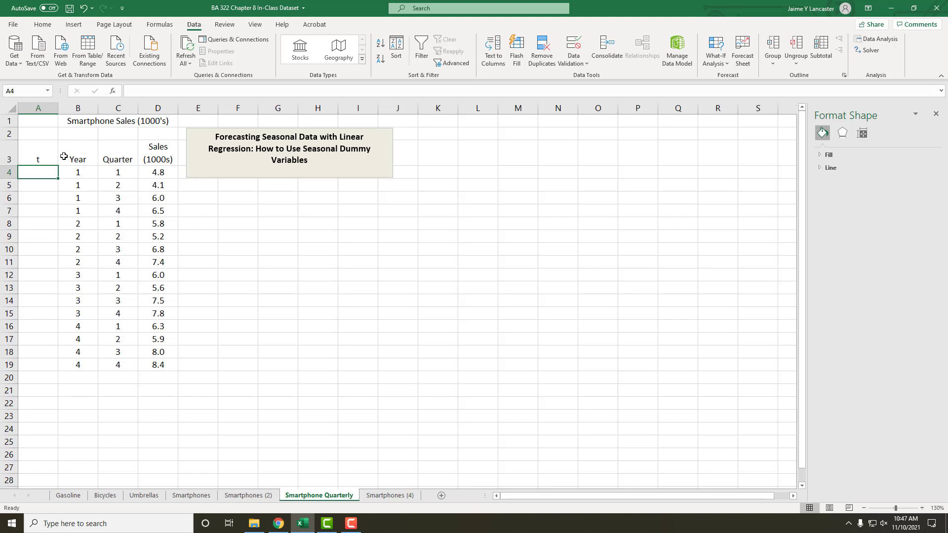
# Enter 1, 2, 3 and 4 below the t header and extend the series to 16 in A19
pyautogui.write('1')
pyautogui.press('Return')
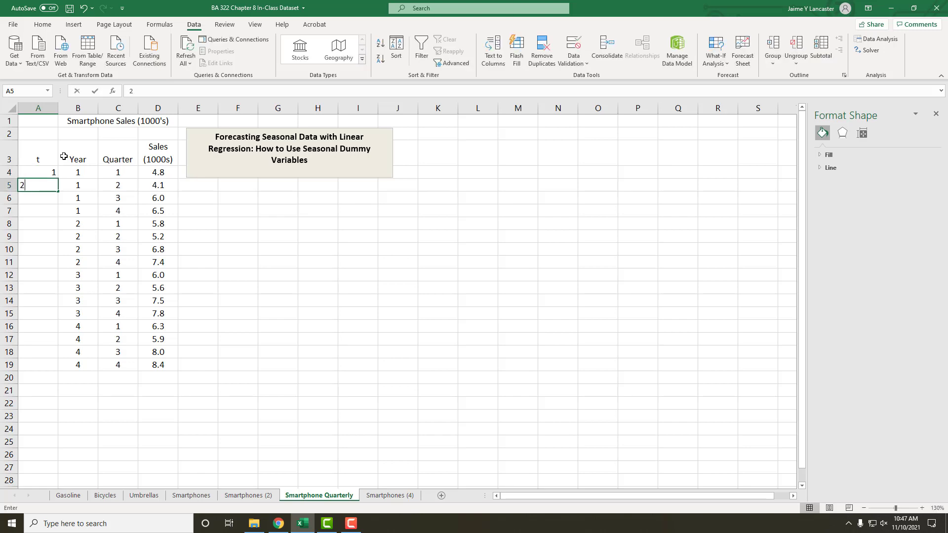
pyautogui.write('2')
pyautogui.press('Return')
pyautogui.write('3')
pyautogui.press('Return')
pyautogui.write('4')
pyautogui.press('Return')
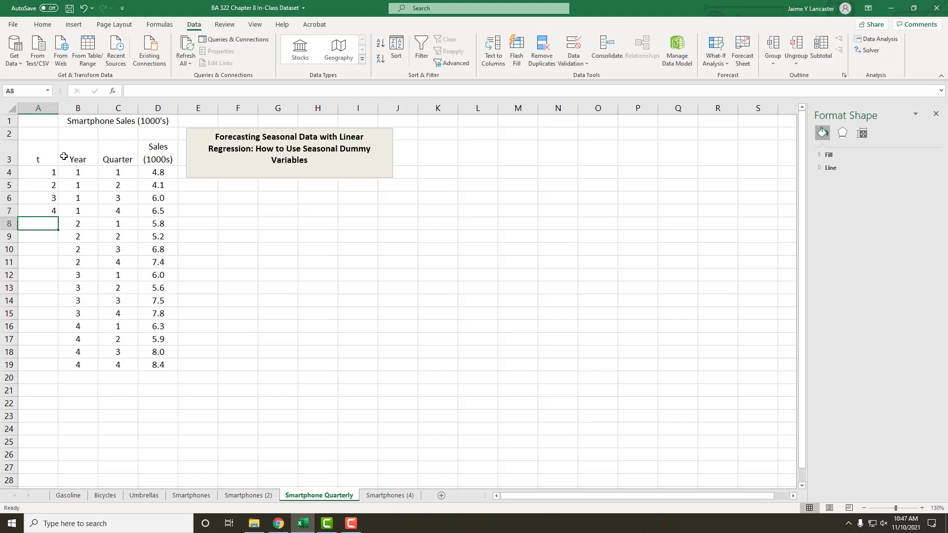
pyautogui.moveTo(37, 172); pyautogui.dragTo(57, 369)
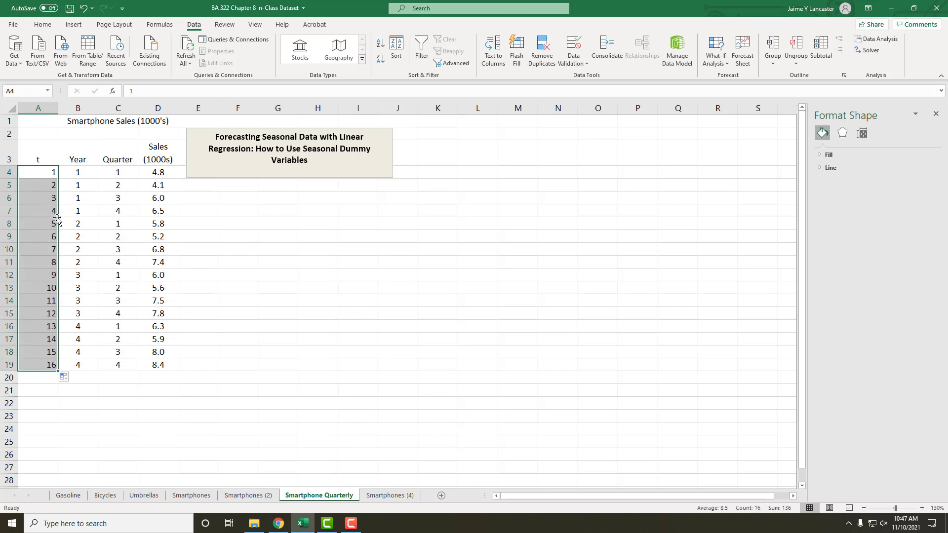
# Center the contents of column A horizontally
pyautogui.click(41, 108)
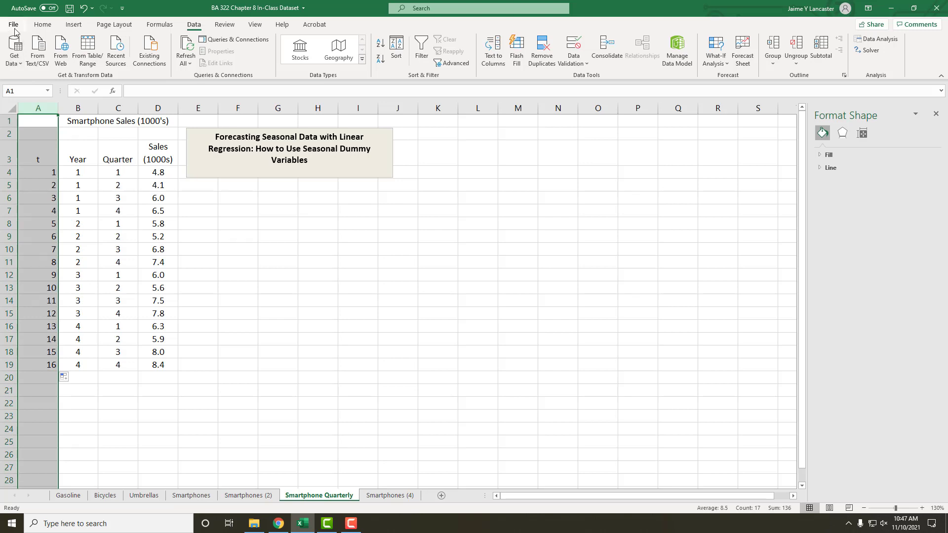
pyautogui.click(47, 26)
pyautogui.click(213, 59)
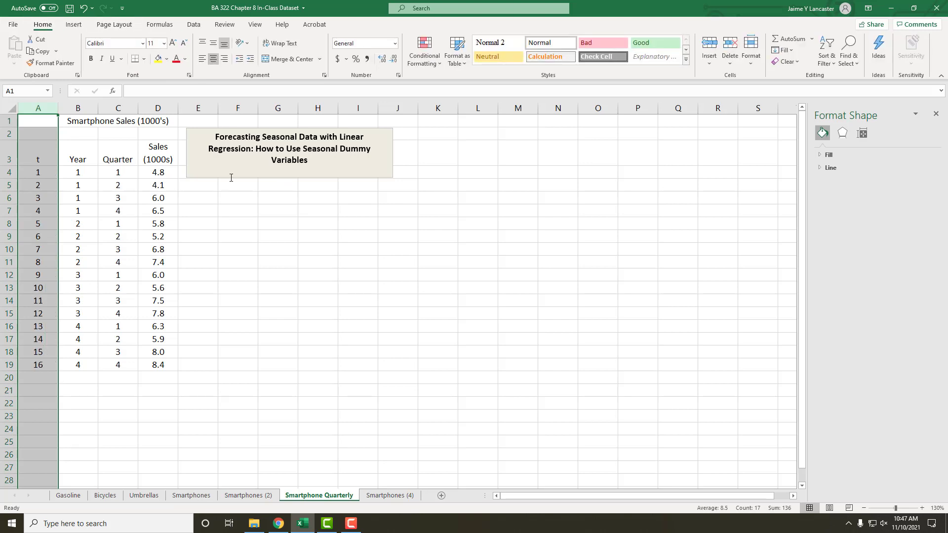
pyautogui.click(236, 327)
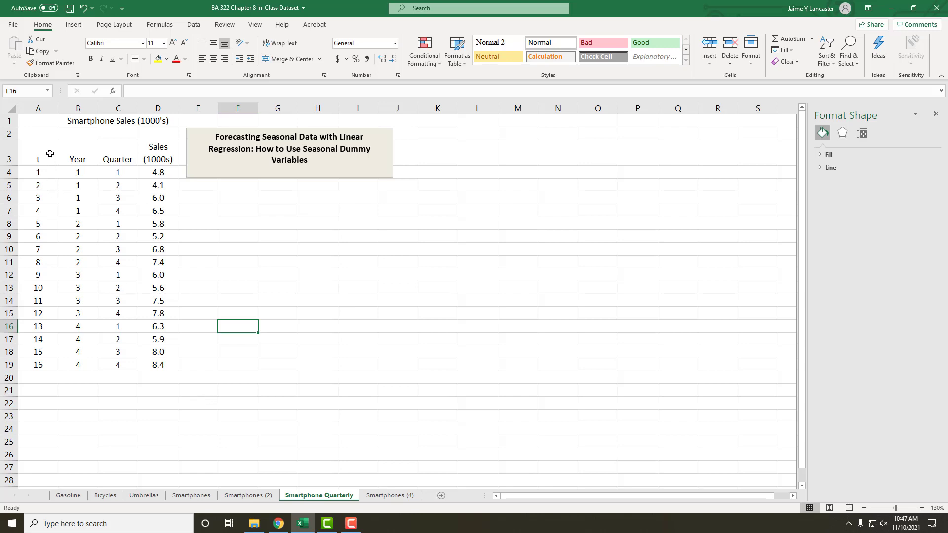
# Insert a scatter chart with straight lines and markers from the t and Sales columns, and place it beside the text box
pyautogui.moveTo(50, 157); pyautogui.dragTo(50, 367)
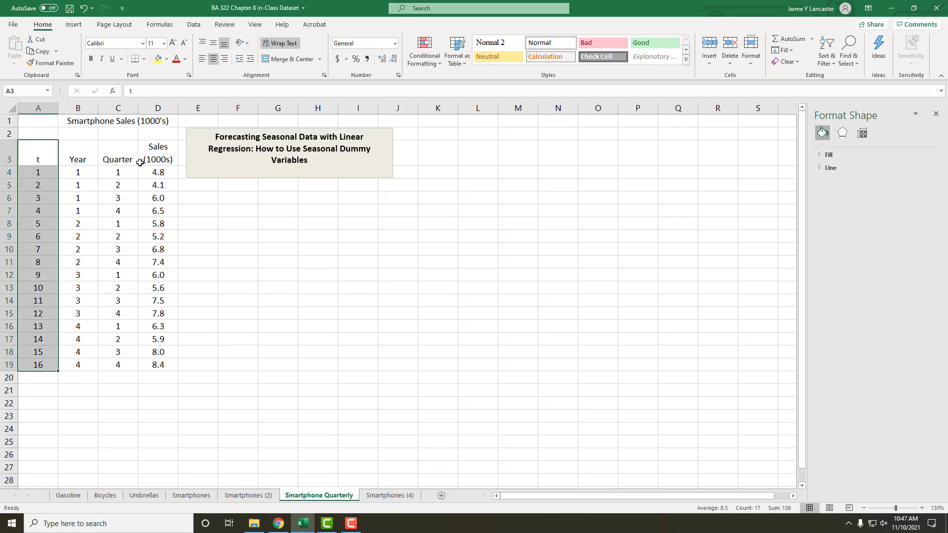
pyautogui.moveTo(163, 149); pyautogui.dragTo(159, 365)
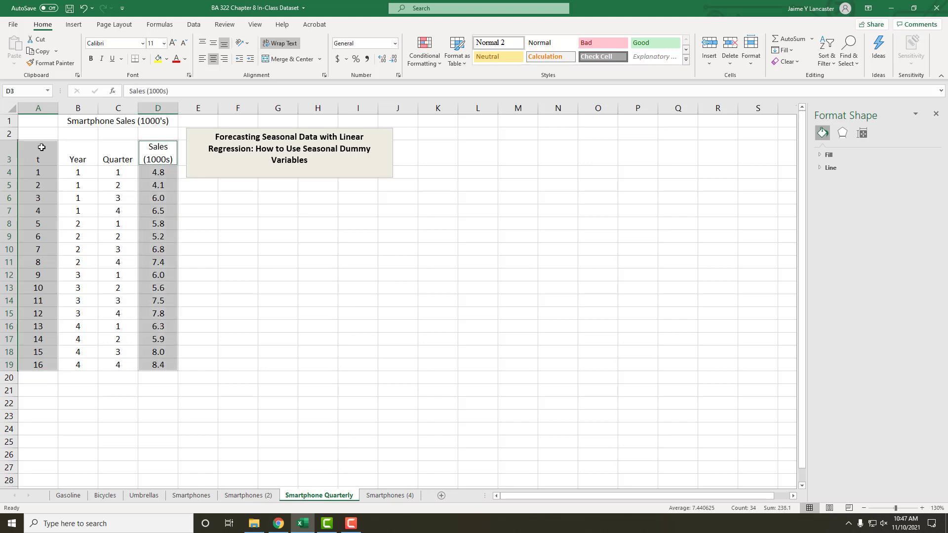
pyautogui.click(72, 26)
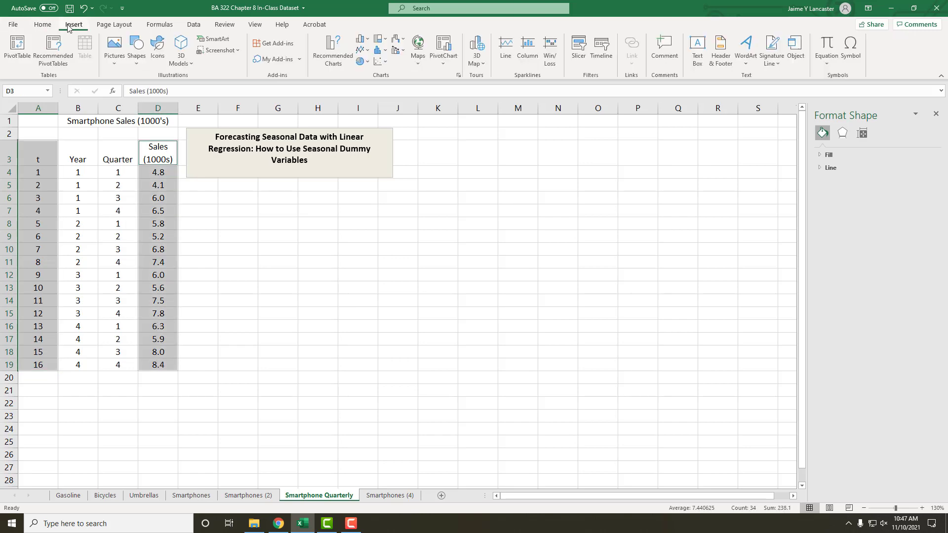
pyautogui.click(387, 63)
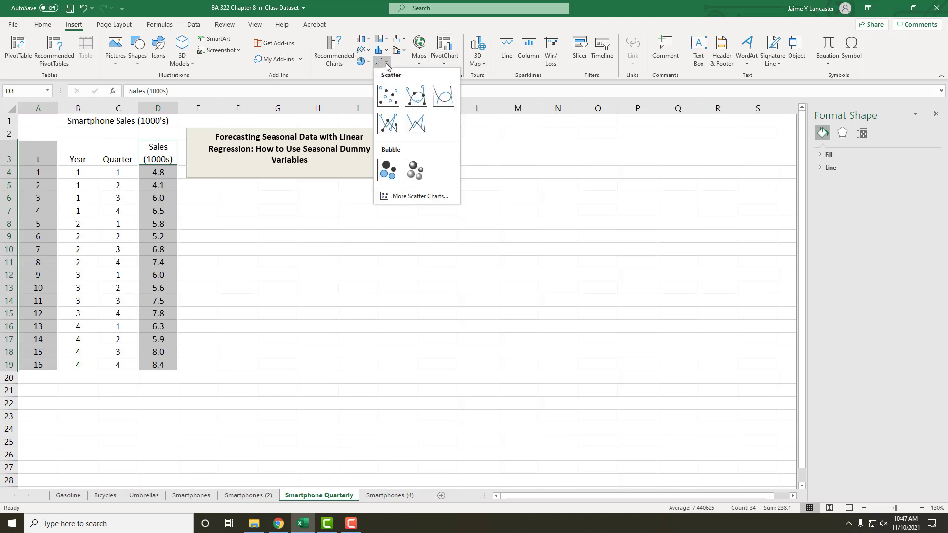
pyautogui.click(387, 121)
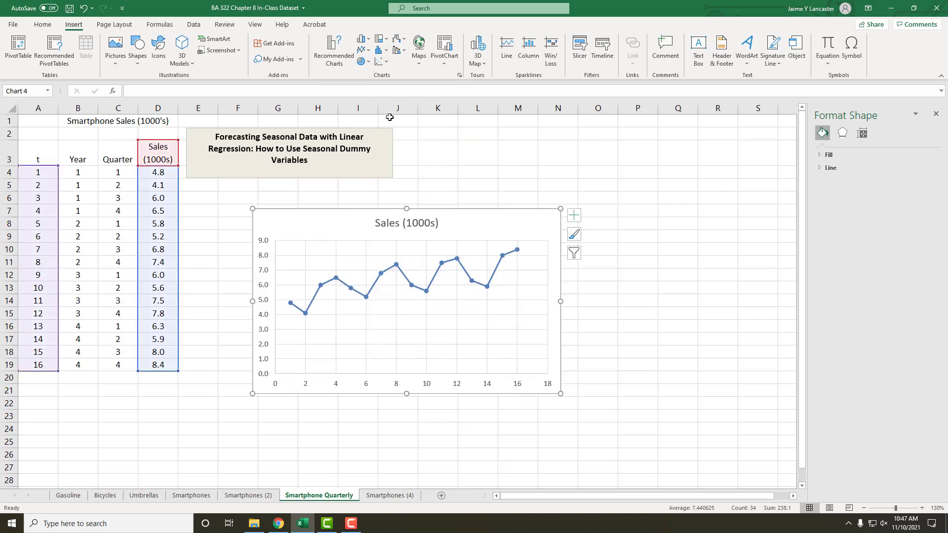
pyautogui.moveTo(322, 208); pyautogui.dragTo(474, 124)
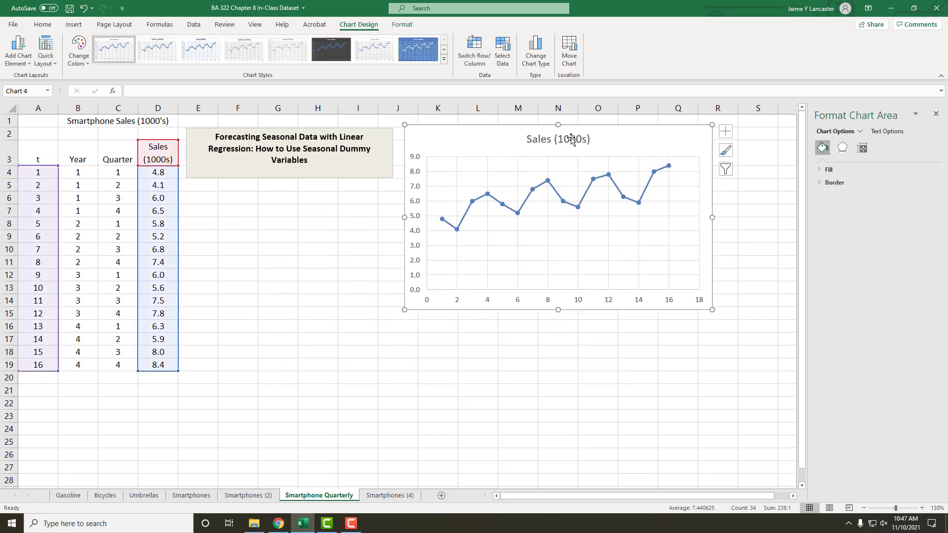
# Change the chart title to "Quarterly Smartphone Sales"
pyautogui.click(572, 140)
pyautogui.moveTo(590, 141); pyautogui.dragTo(487, 135)
pyautogui.write('Quart')
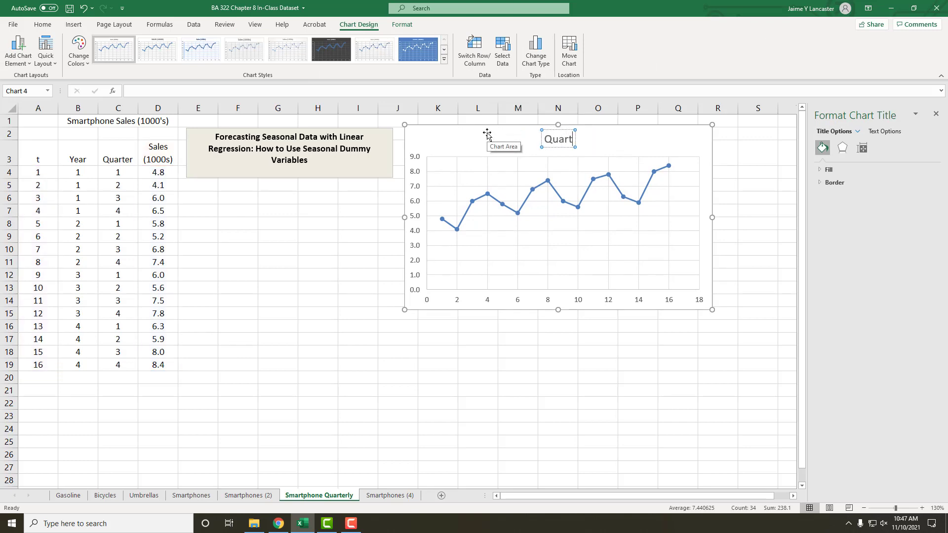
pyautogui.write('erly Sm')
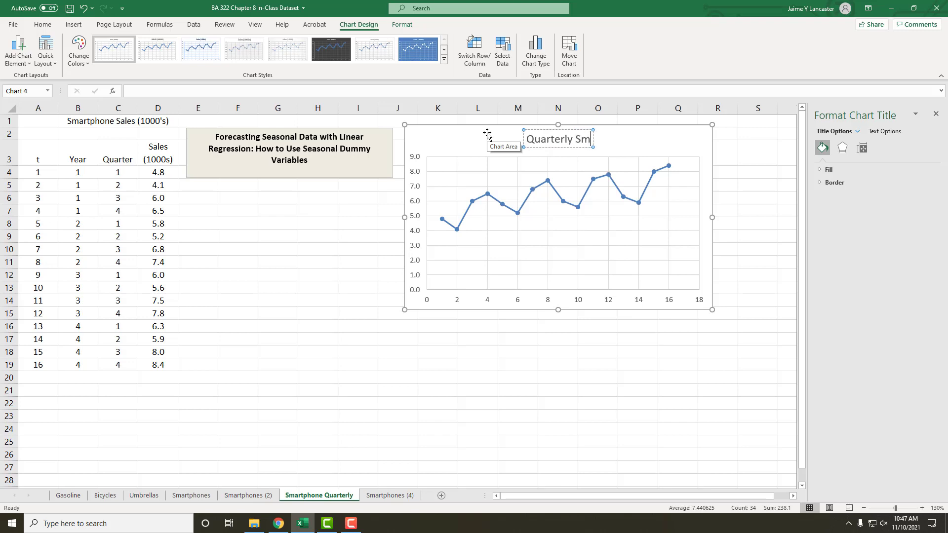
pyautogui.write('artphone Sales')
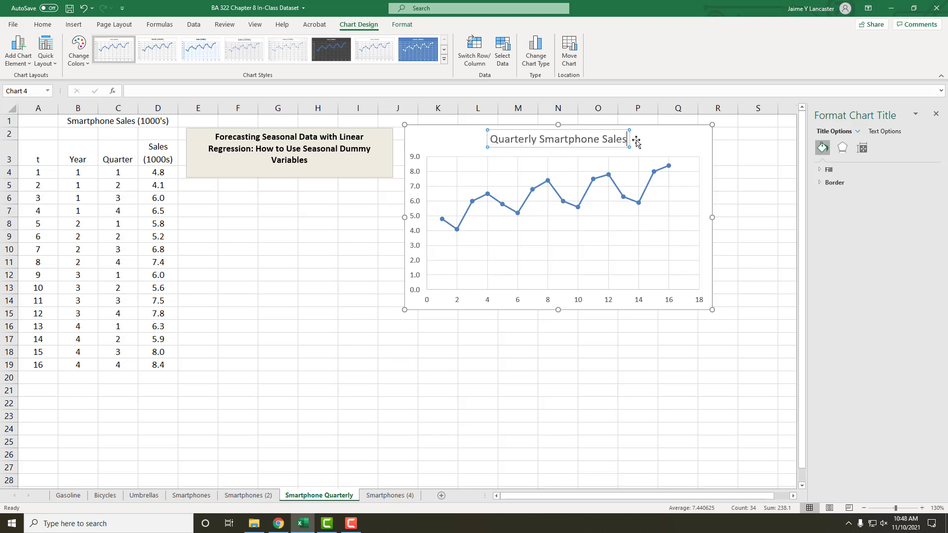
pyautogui.click(662, 141)
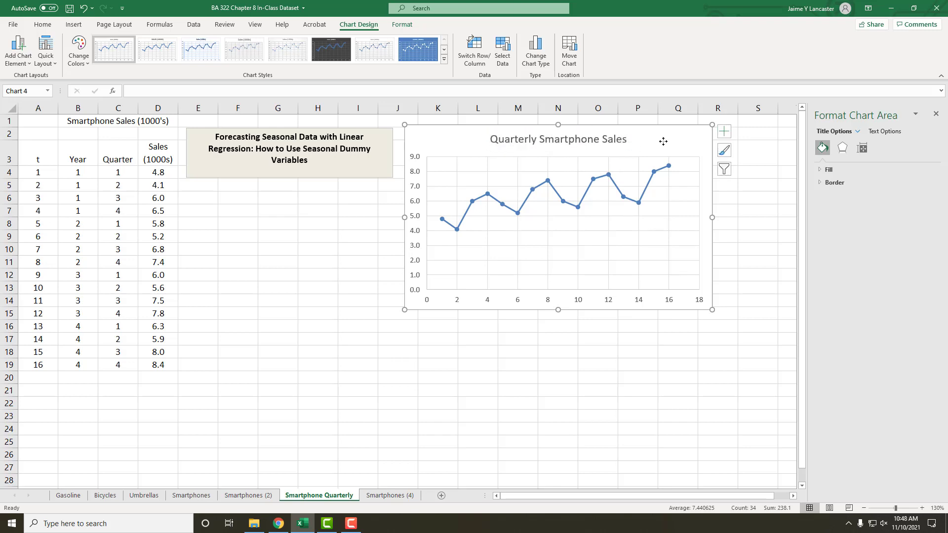
# Add axis titles to the chart and name the vertical axis "Sales (1000's)"
pyautogui.click(726, 131)
pyautogui.click(755, 154)
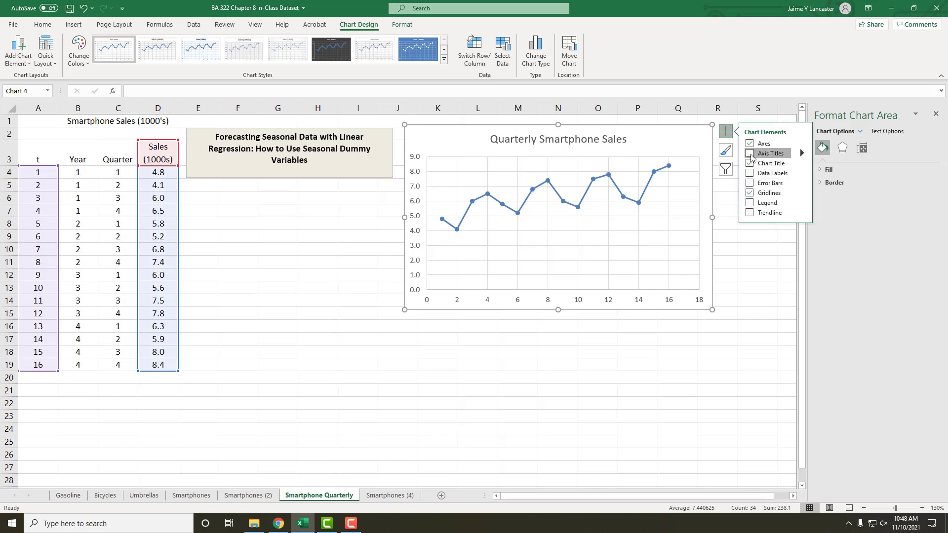
pyautogui.tripleClick(419, 200)
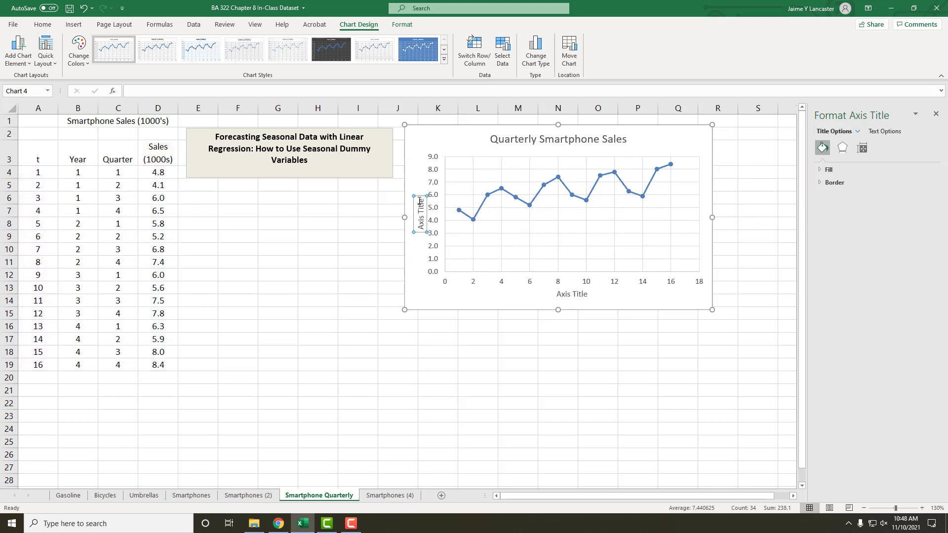
pyautogui.write('Sales')
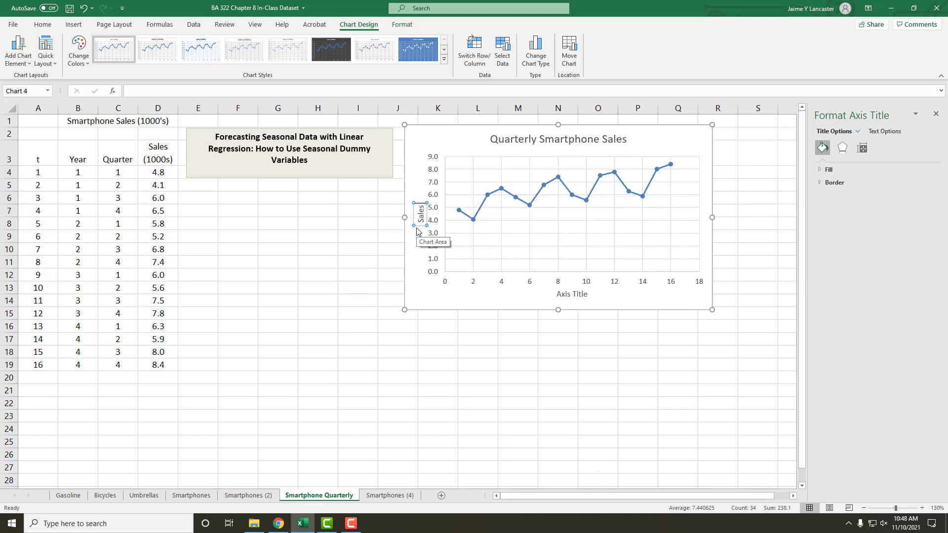
pyautogui.write(" (1000's)")
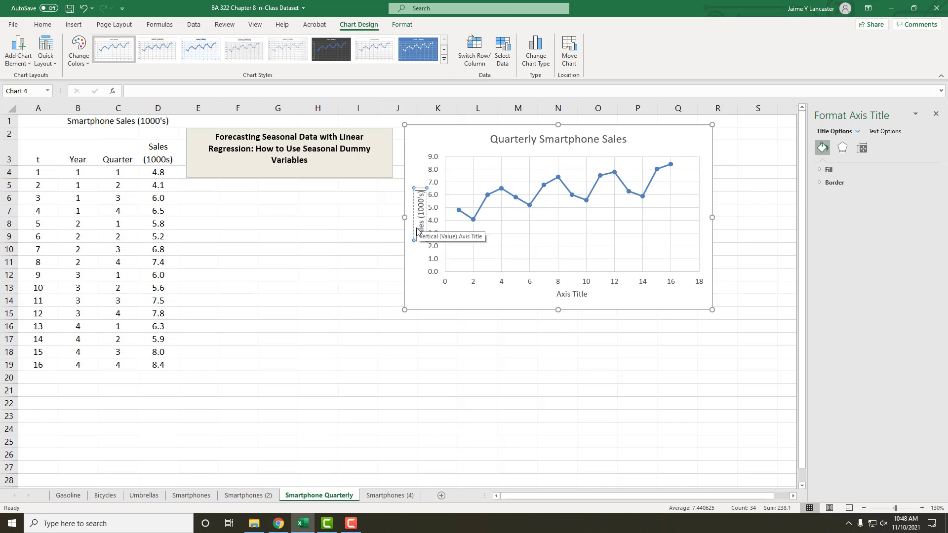
# Name the chart's horizontal axis "Quarter"
pyautogui.click(568, 296)
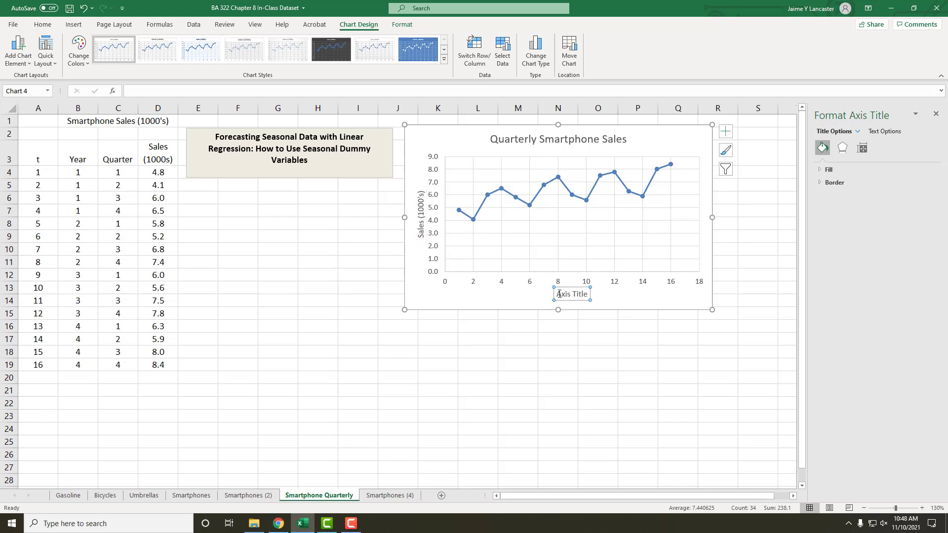
pyautogui.tripleClick(558, 294)
pyautogui.write('Quar')
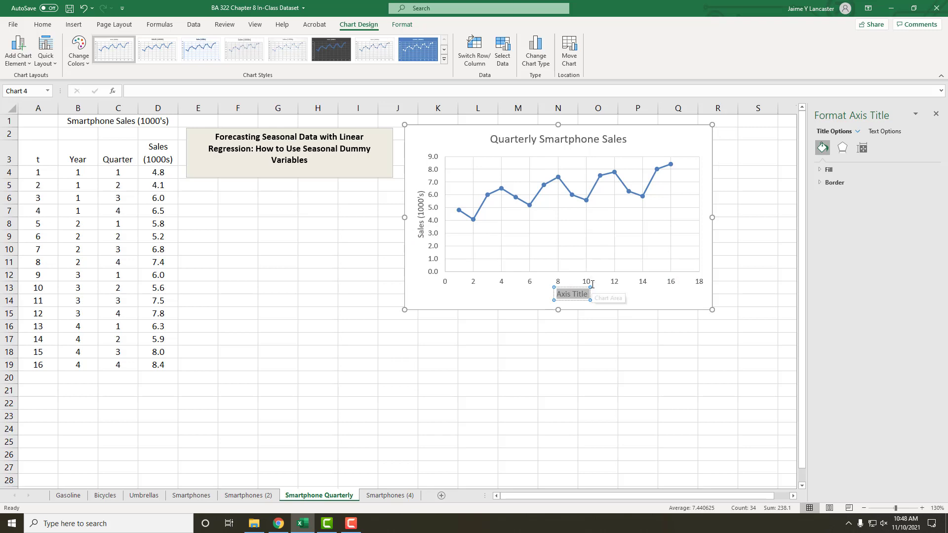
pyautogui.write('ter')
pyautogui.click(565, 329)
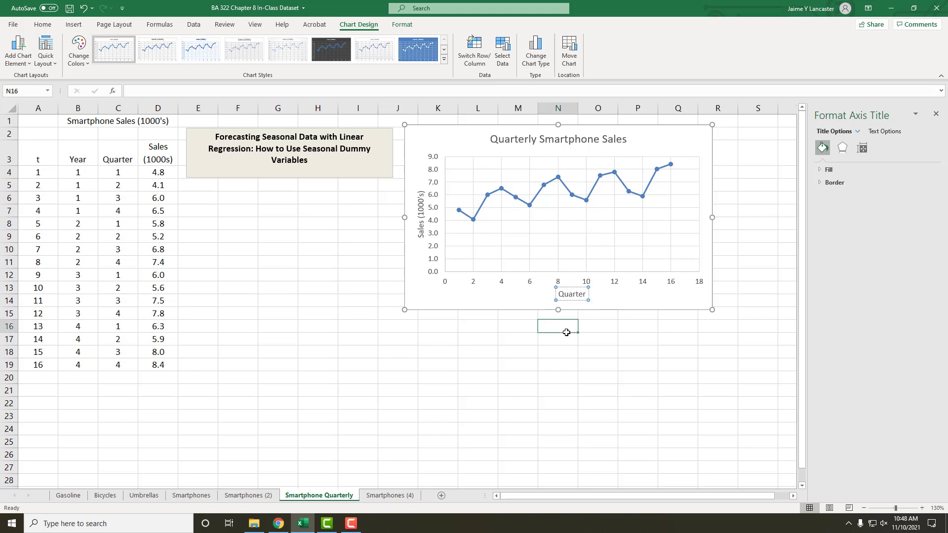
# Set the major unit of the chart's horizontal axis to 1
pyautogui.click(470, 281)
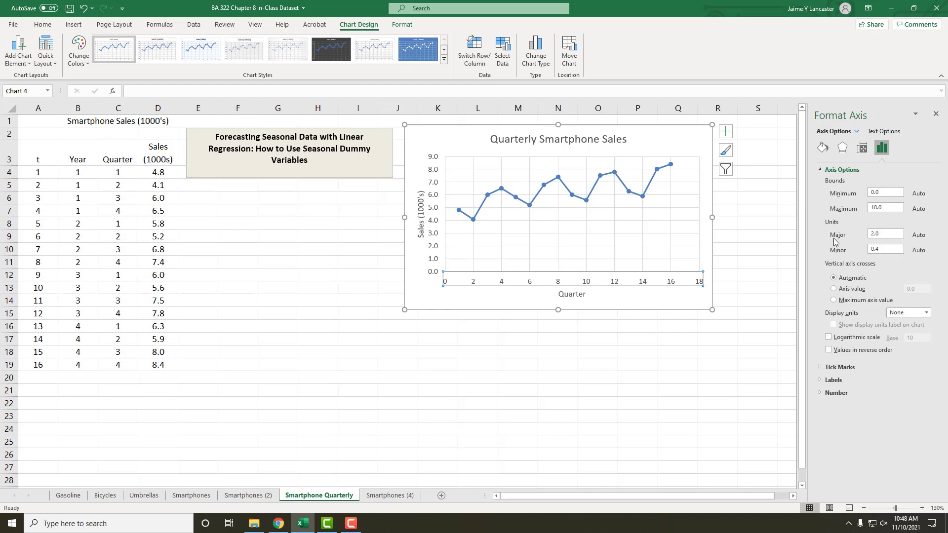
pyautogui.click(877, 236)
pyautogui.write('1')
pyautogui.click(740, 348)
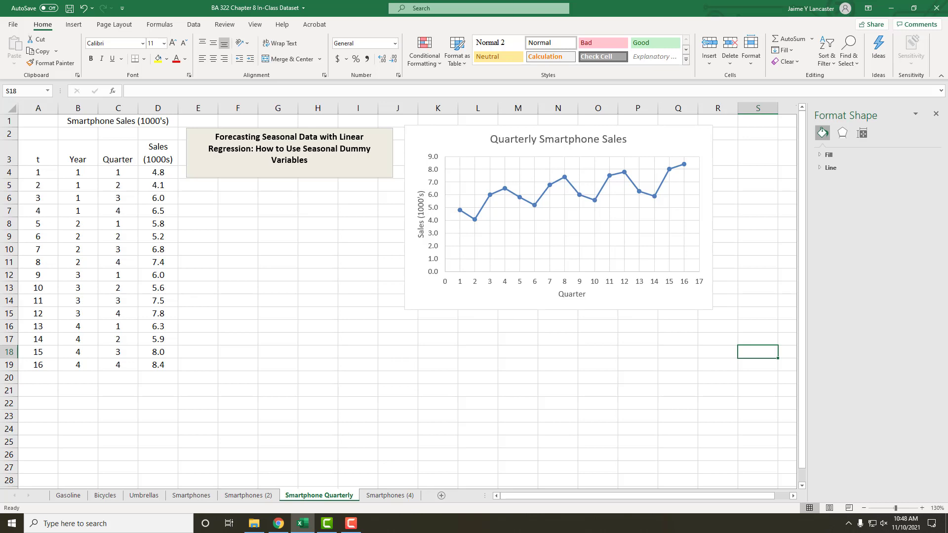
# Move the "Forecasting Seasonal Data with Linear Regression" text box below the chart to clear the cells beside the sales data
pyautogui.click(272, 129)
pyautogui.moveTo(271, 130); pyautogui.dragTo(489, 316)
pyautogui.click(357, 433)
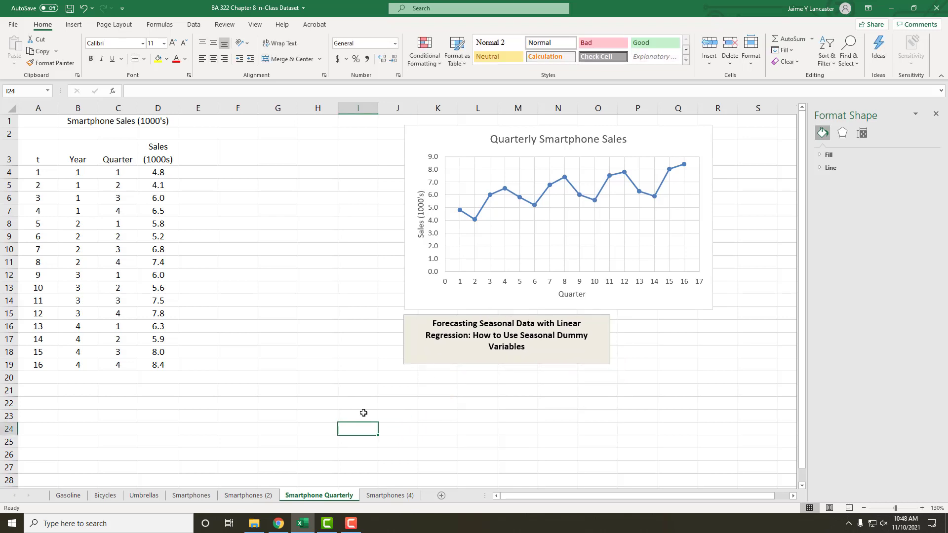
pyautogui.click(190, 136)
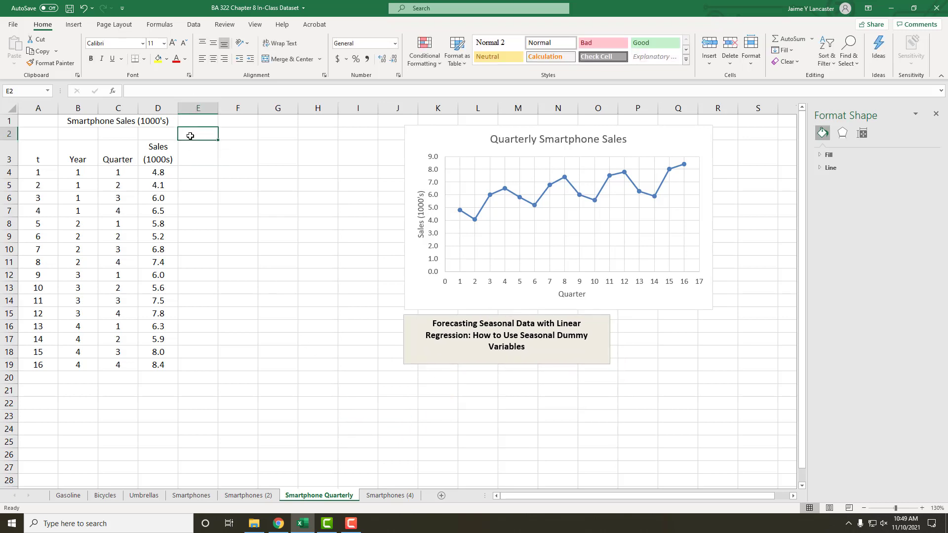
# Merge and centre cells E2:G2 and enter the heading "Quarterly dummy variables"
pyautogui.moveTo(190, 136); pyautogui.dragTo(278, 135)
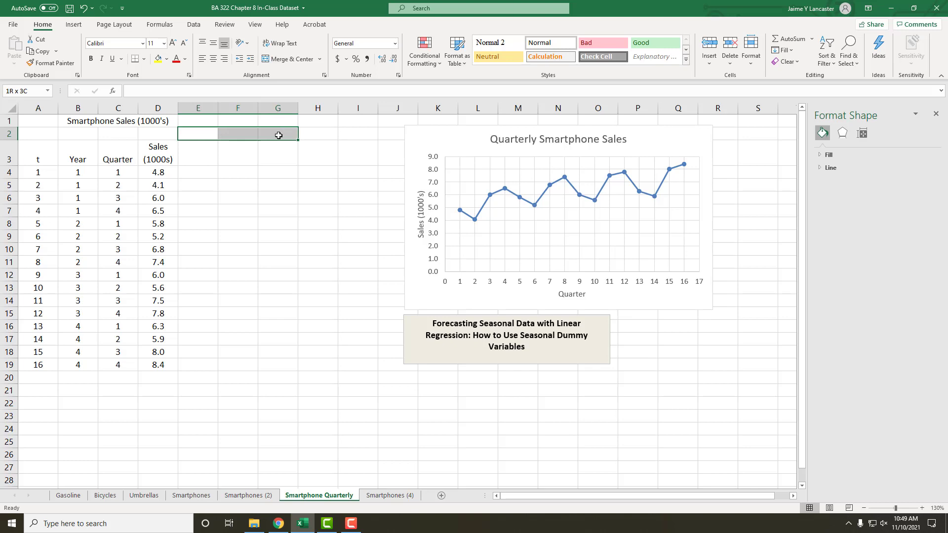
pyautogui.click(295, 59)
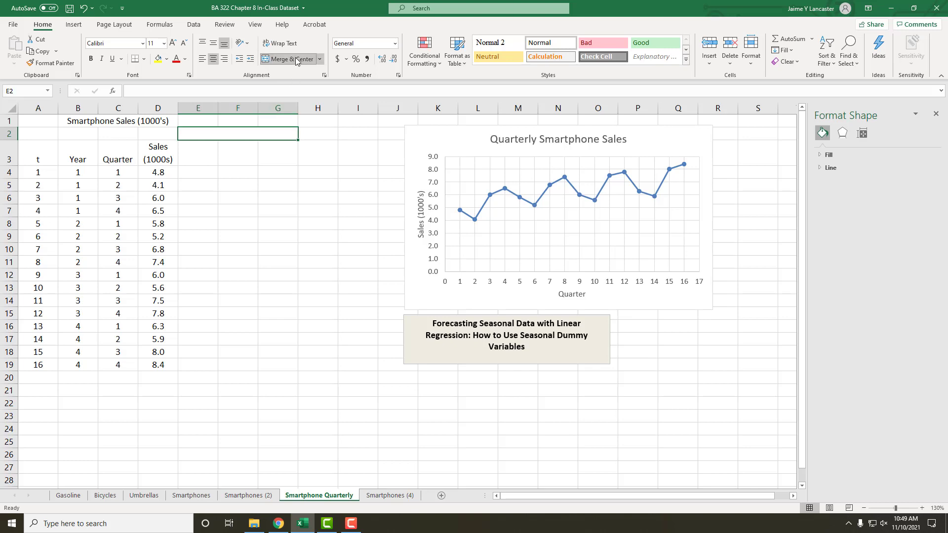
pyautogui.write('Quar')
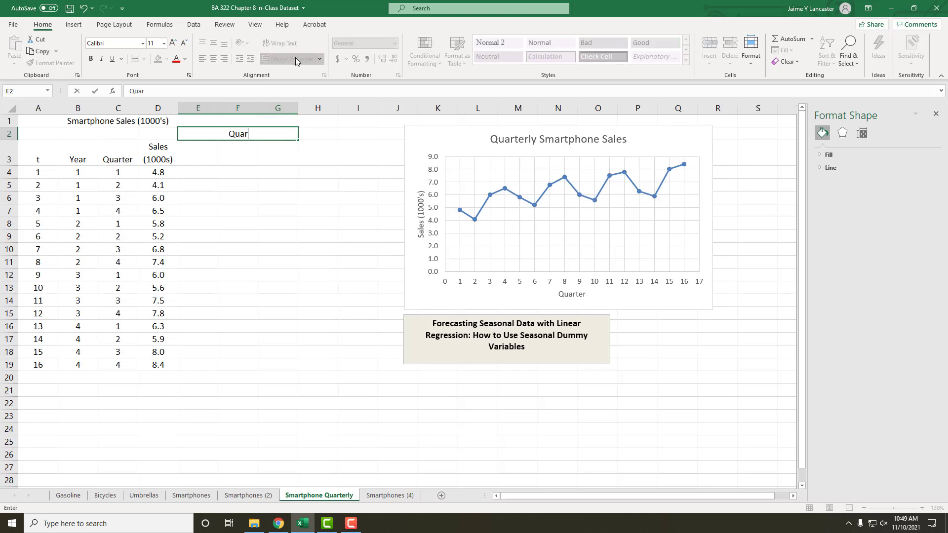
pyautogui.write('terly dummy v')
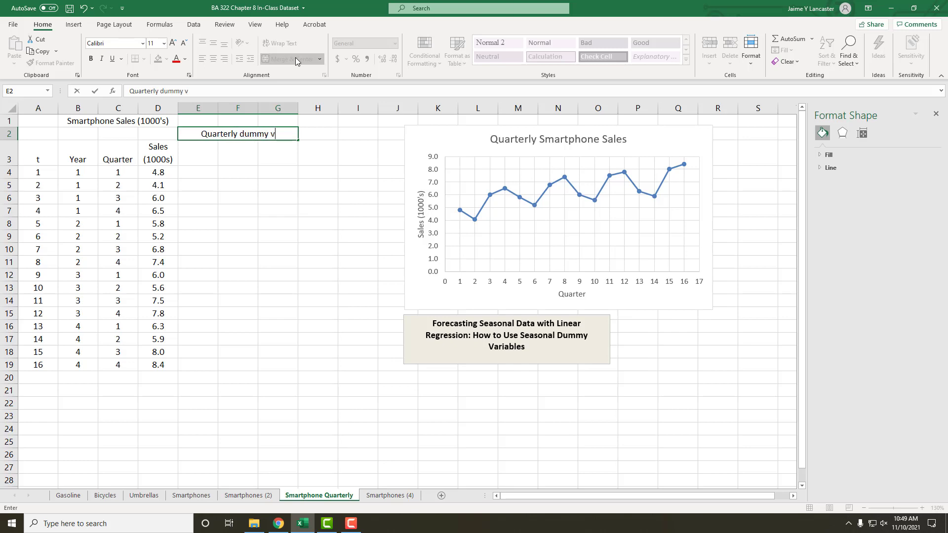
pyautogui.write('ariables')
pyautogui.press('Return')
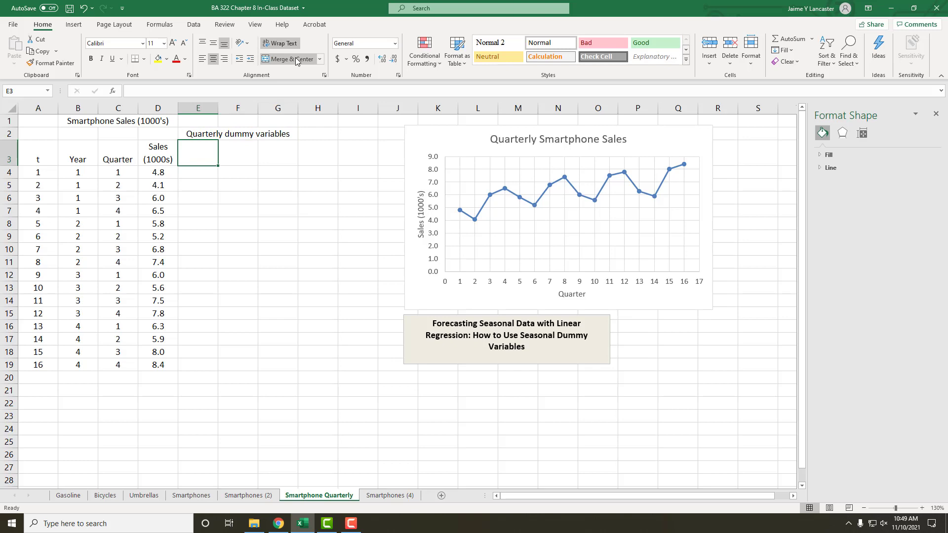
# Enter the dummy variable column headers 1, 2 and 3 in cells E3, F3 and G3
pyautogui.write('1')
pyautogui.press('Tab')
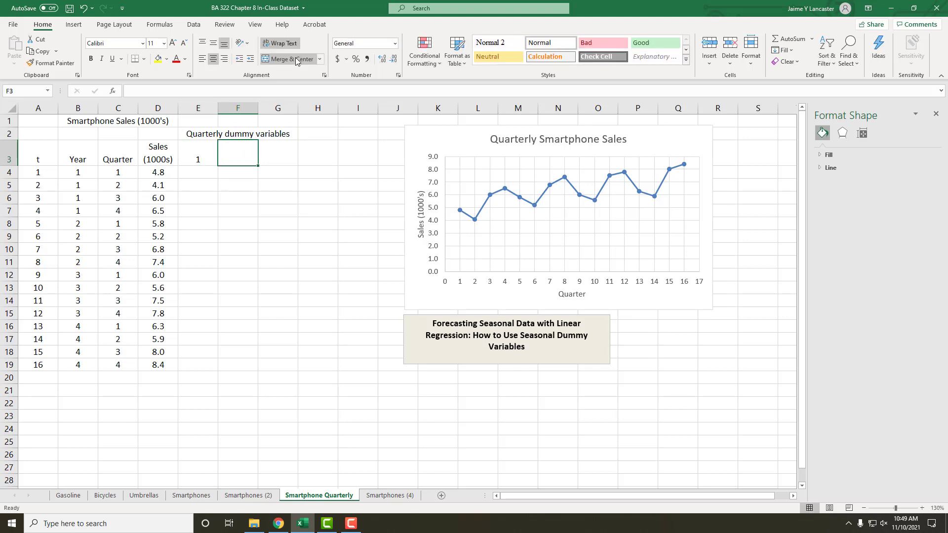
pyautogui.write('2')
pyautogui.press('Tab')
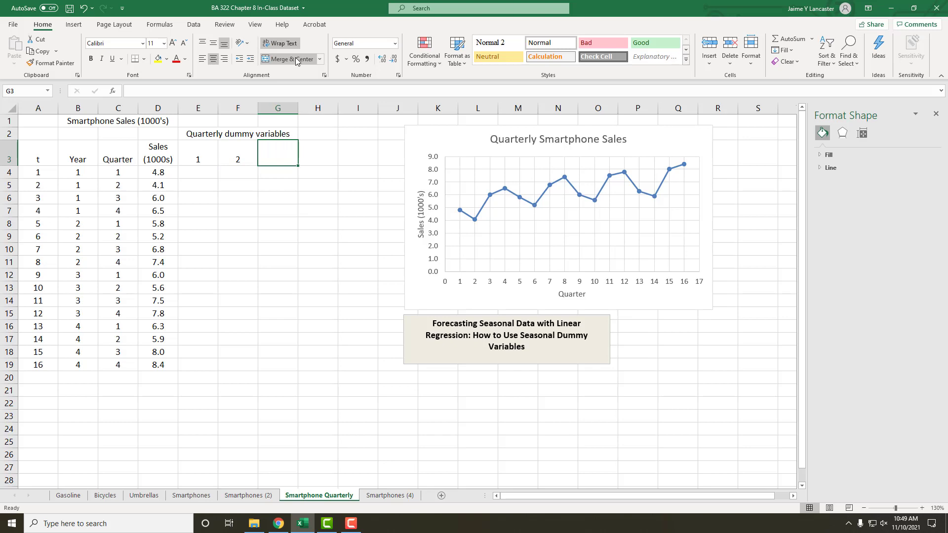
pyautogui.write('3')
pyautogui.press('Tab')
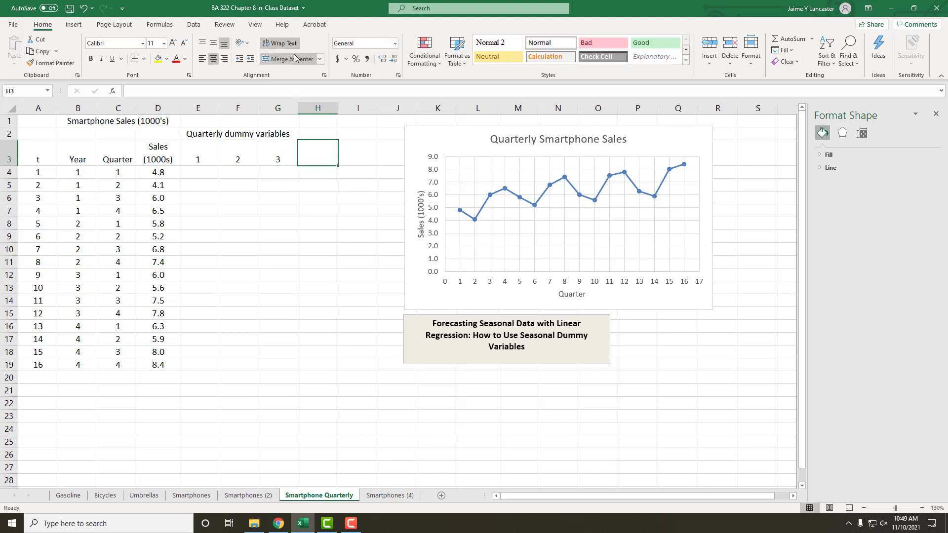
# Examine the Quarter column and the blank dummy cells in rows 4 and 5 to see how quarters map to columns 1–3
pyautogui.click(111, 157)
pyautogui.moveTo(112, 157); pyautogui.dragTo(124, 363)
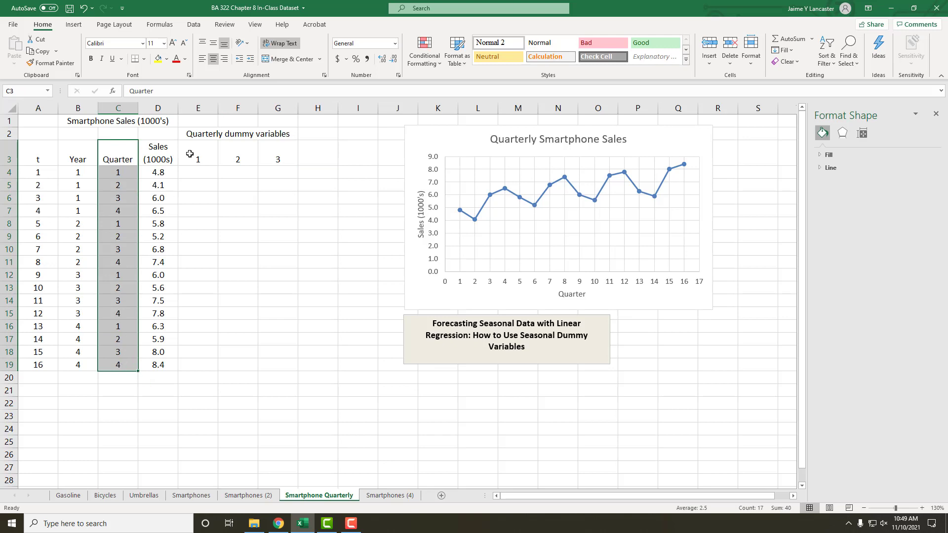
pyautogui.click(195, 174)
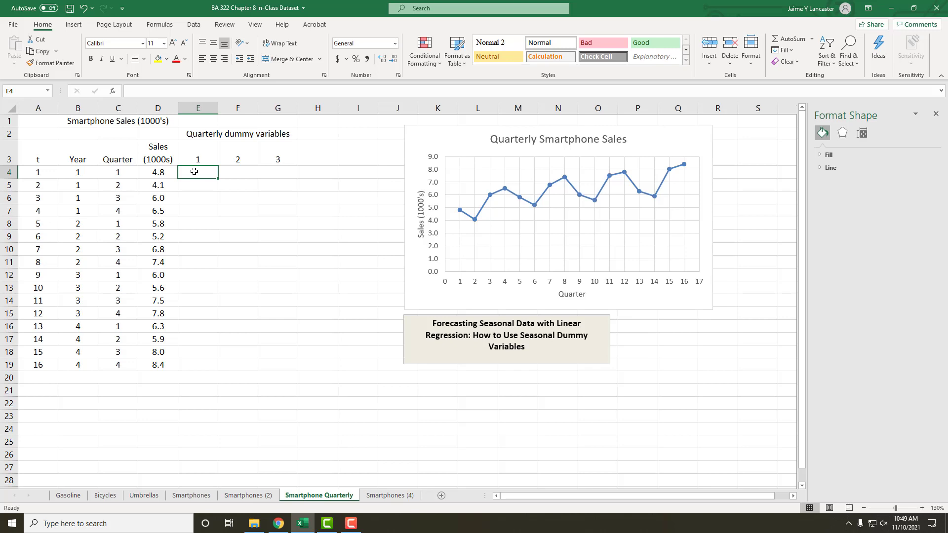
pyautogui.click(237, 170)
pyautogui.click(277, 173)
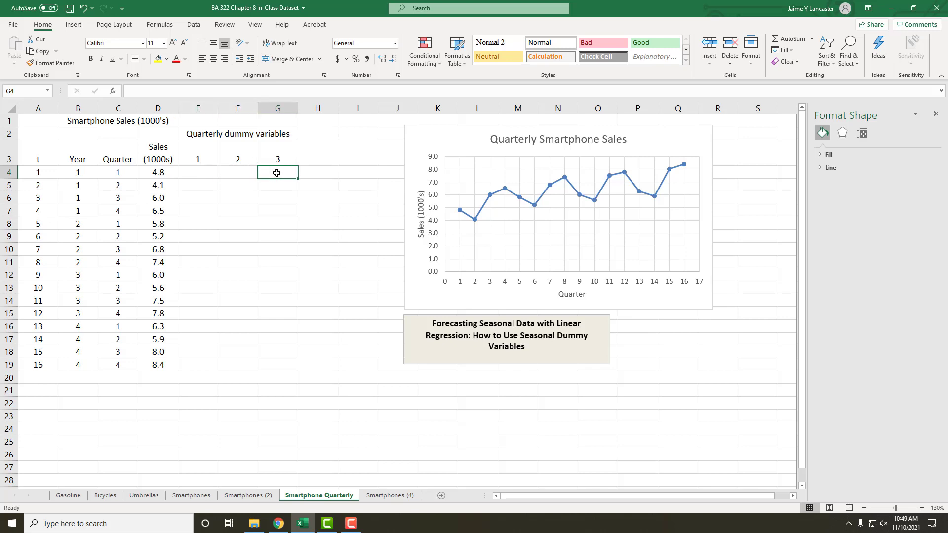
pyautogui.click(119, 187)
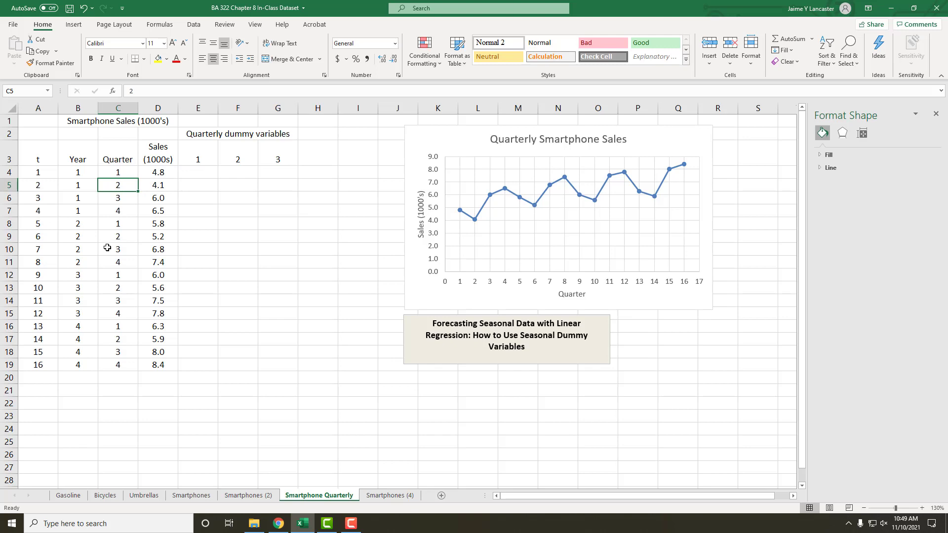
pyautogui.click(191, 185)
pyautogui.click(291, 186)
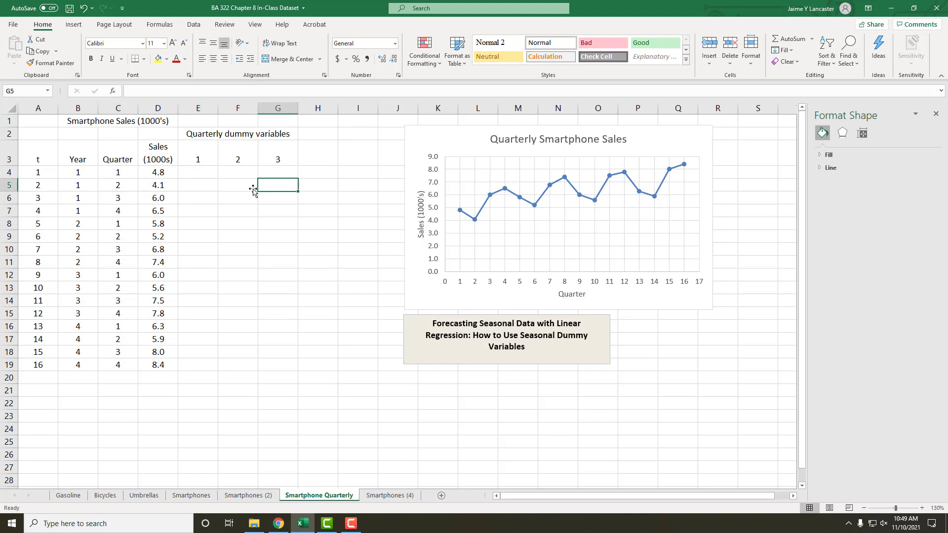
pyautogui.click(235, 188)
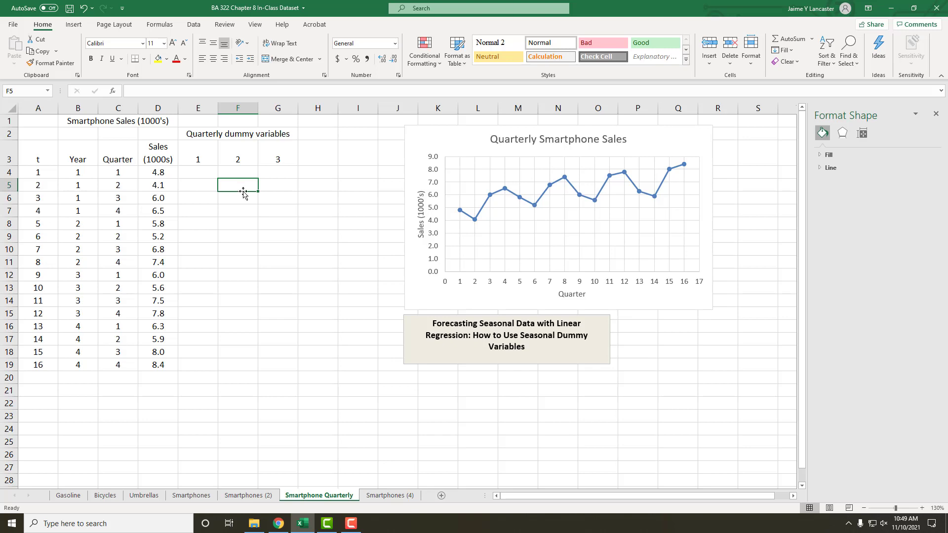
pyautogui.click(201, 172)
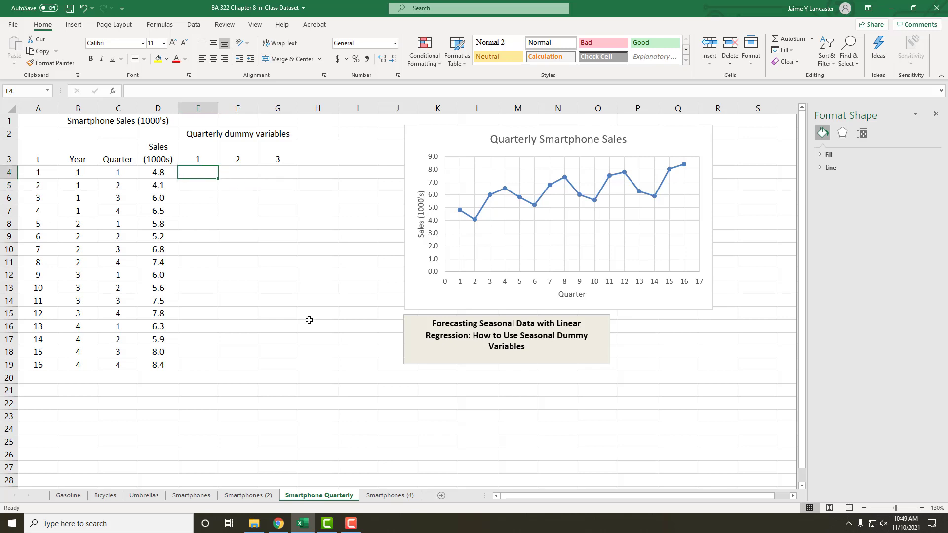
pyautogui.click(108, 175)
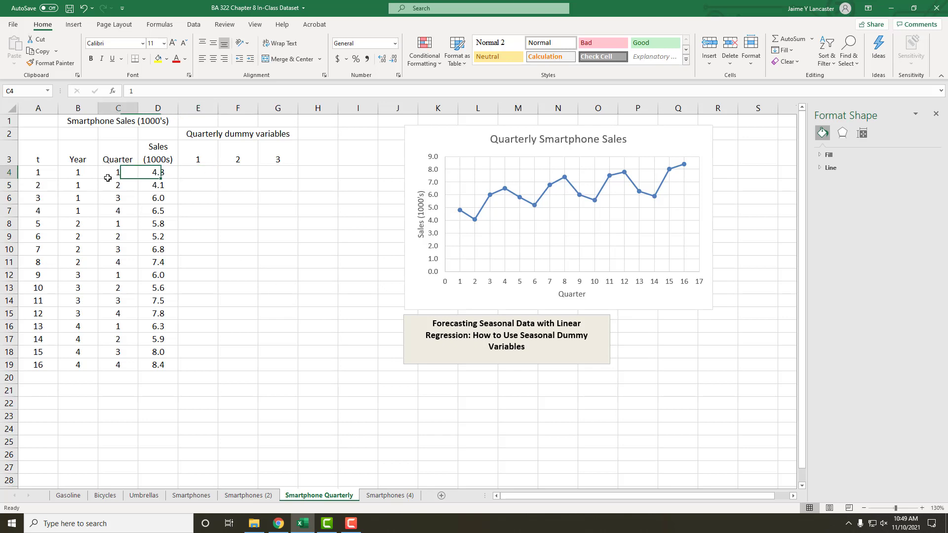
# Write the formula =IF(C4=E3,1,0) in cell E4 to flag whether the row's quarter matches the column header
pyautogui.click(203, 173)
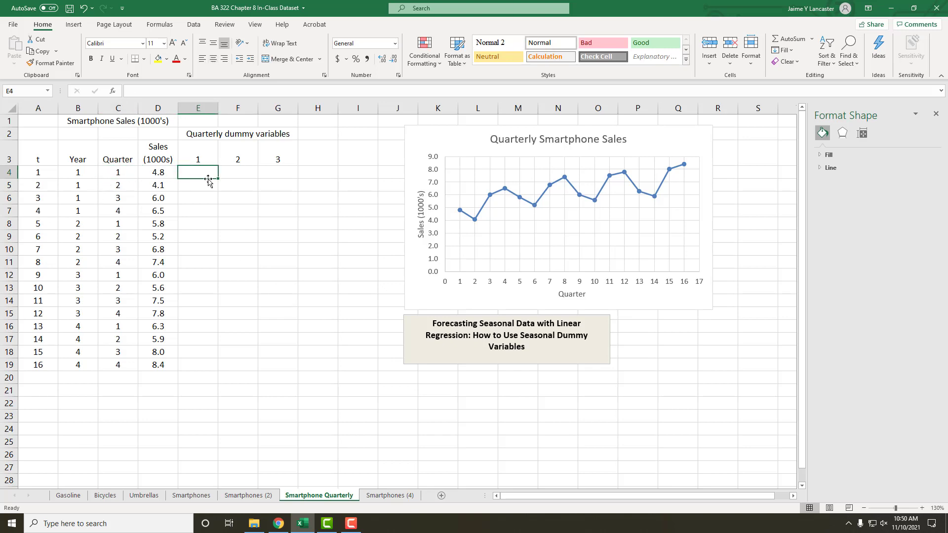
pyautogui.write('=if(')
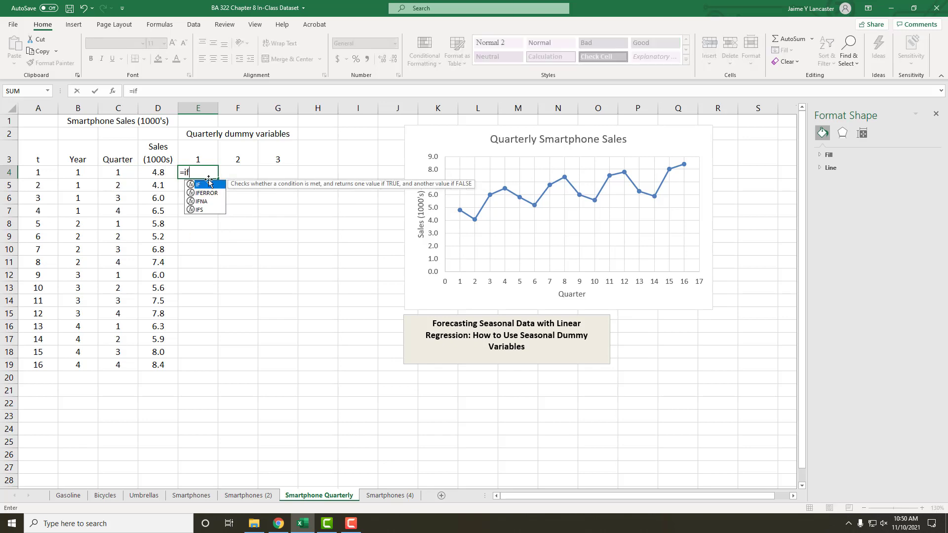
pyautogui.click(119, 172)
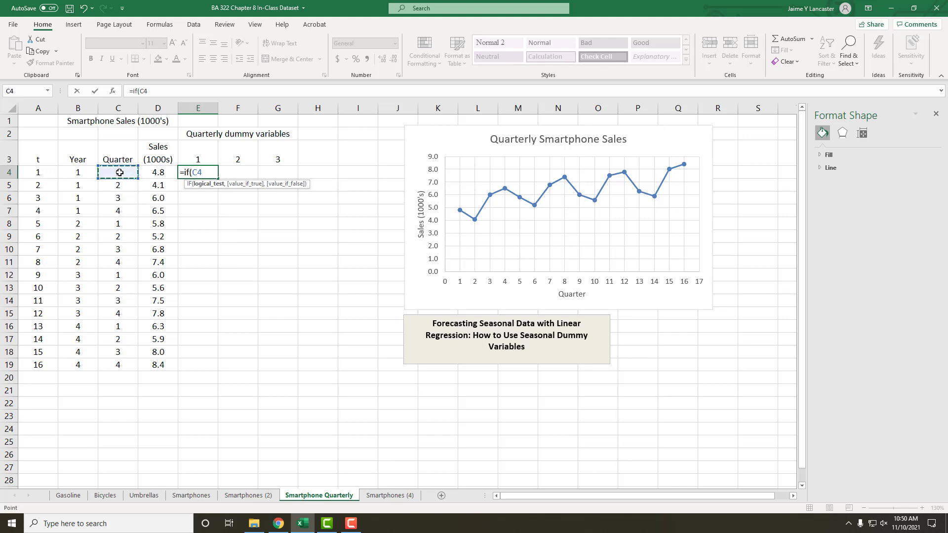
pyautogui.write('=')
pyautogui.click(207, 155)
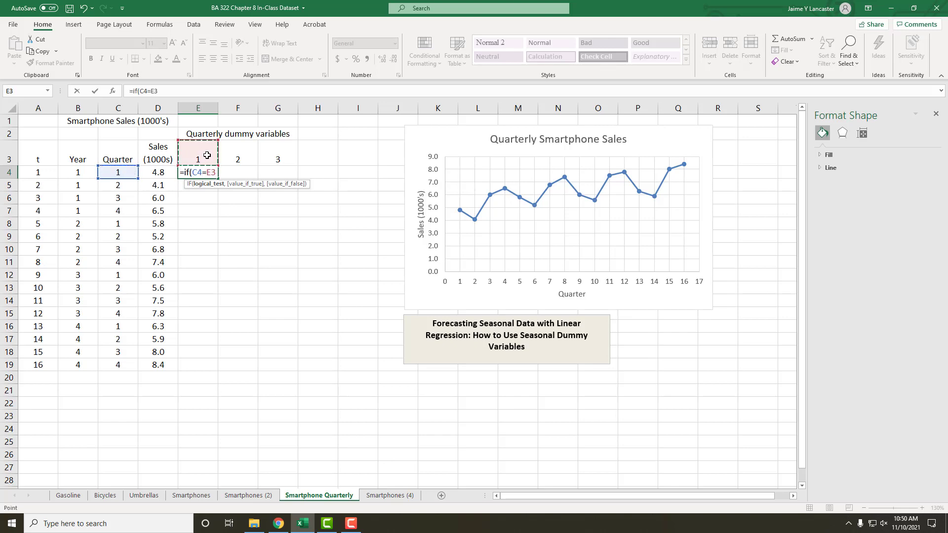
pyautogui.write(',')
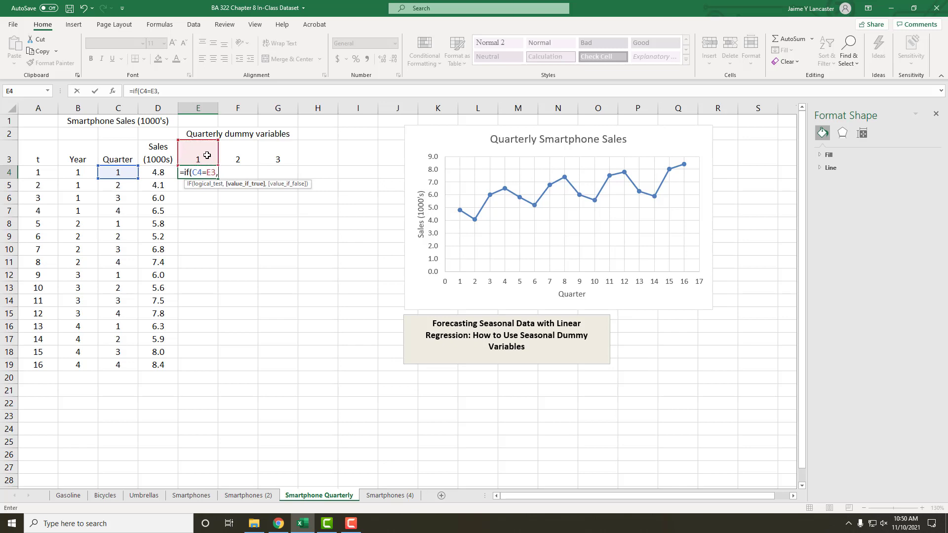
pyautogui.write('1,0)')
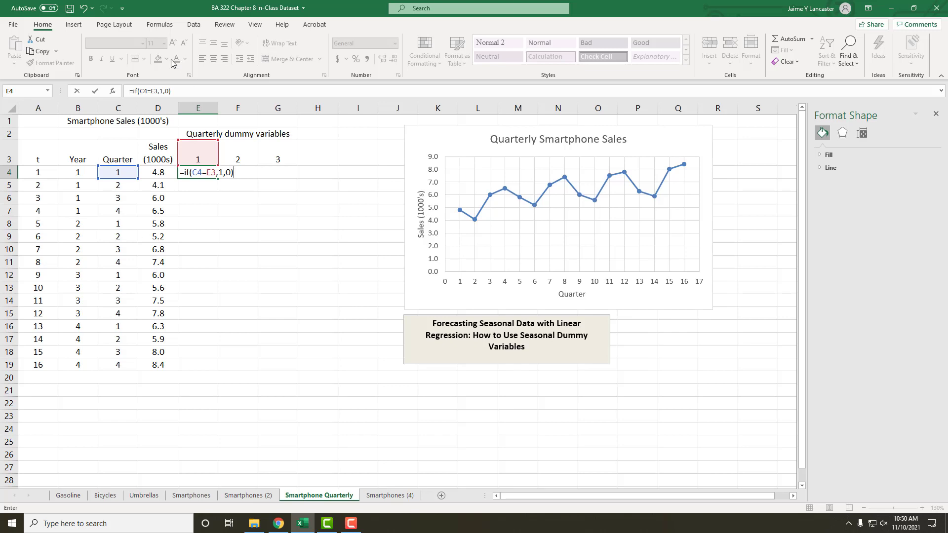
# Lock column C and header row 3 in the E4 formula so it reads =IF($C4=E$3,1,0)
pyautogui.click(141, 94)
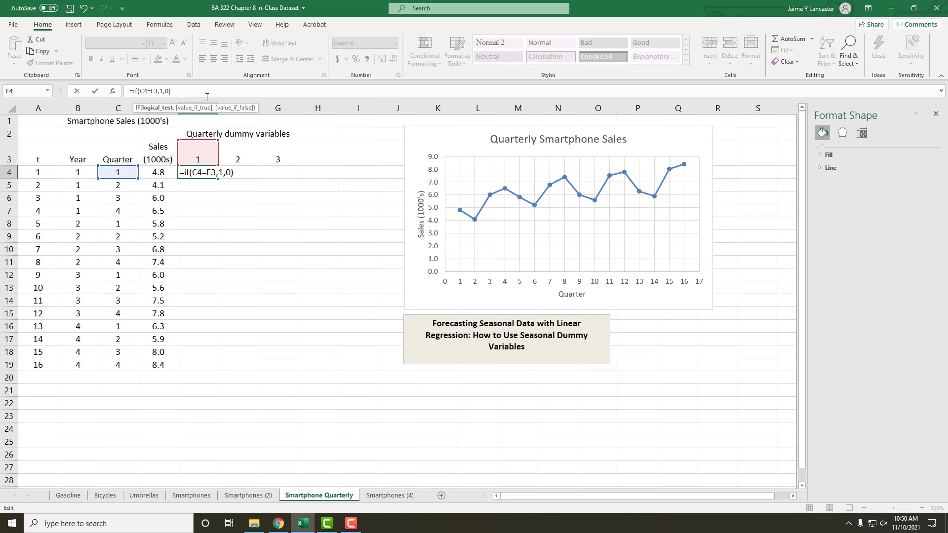
pyautogui.write('$')
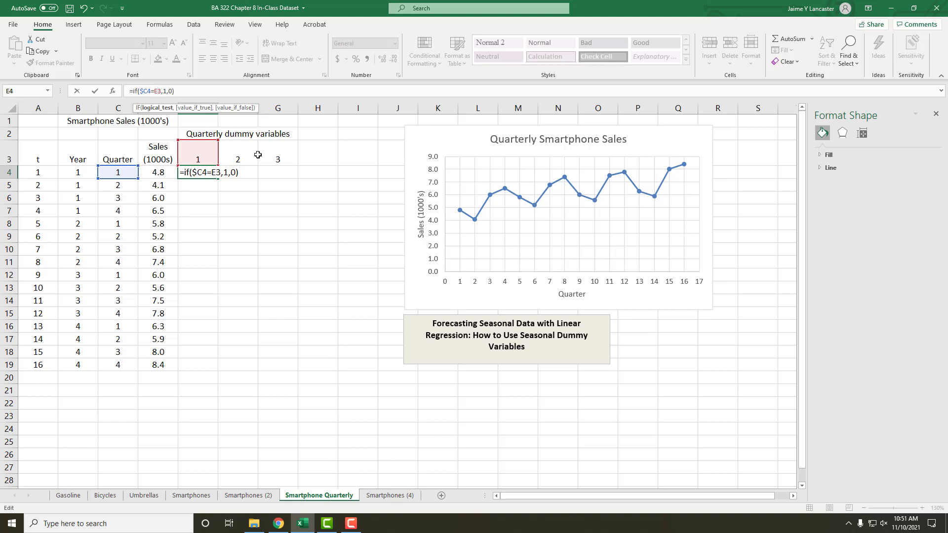
pyautogui.write('$')
pyautogui.press('Return')
# Copy the E4 formula across to column G and down through row 19, and centre the values in E4:G19
pyautogui.click(193, 173)
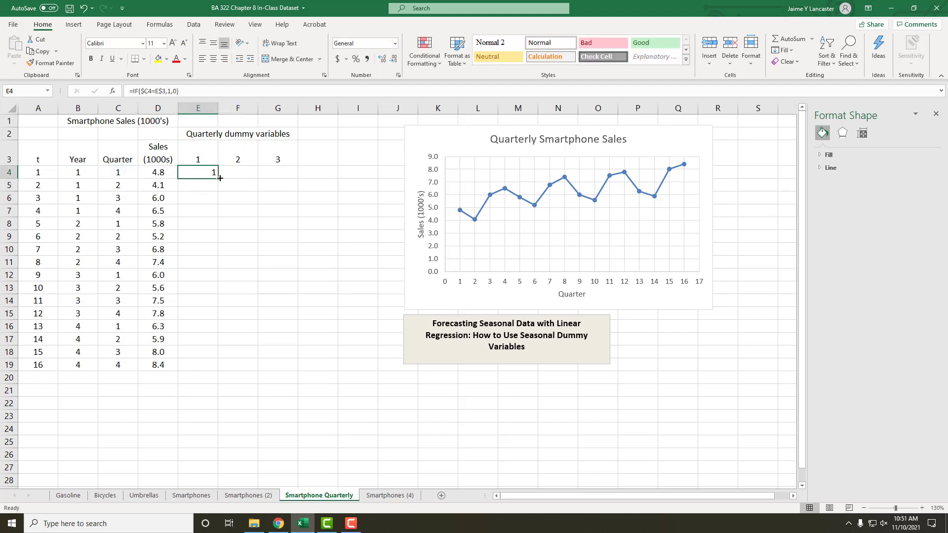
pyautogui.moveTo(219, 178); pyautogui.dragTo(283, 181)
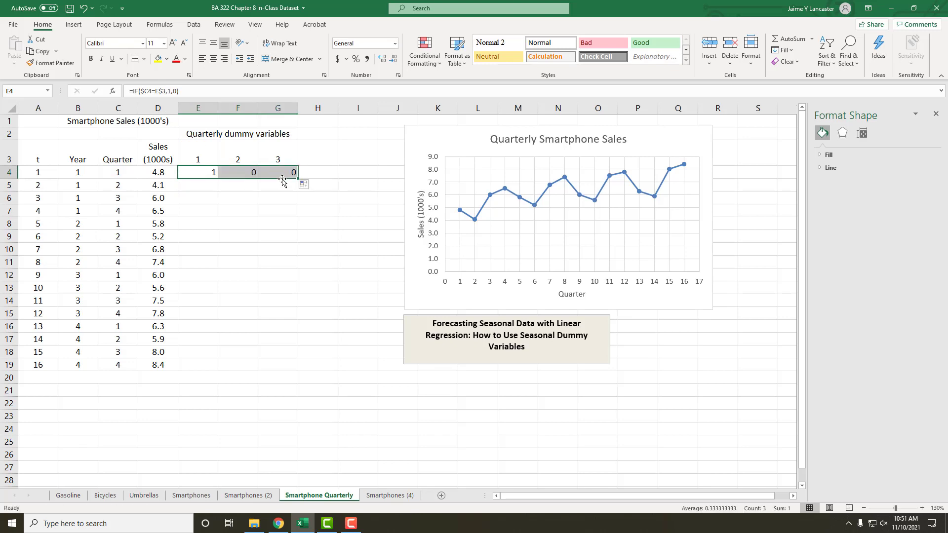
pyautogui.doubleClick(298, 178)
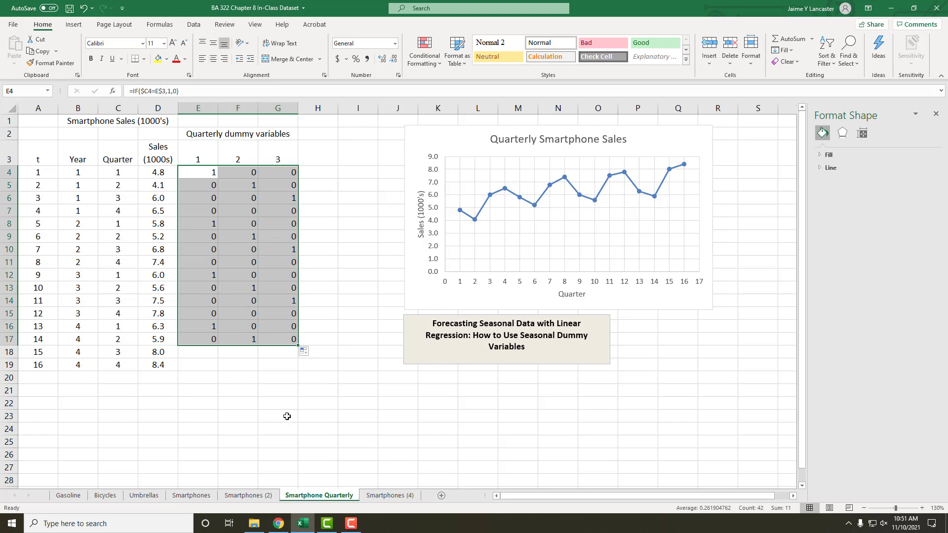
pyautogui.moveTo(297, 345); pyautogui.dragTo(298, 374)
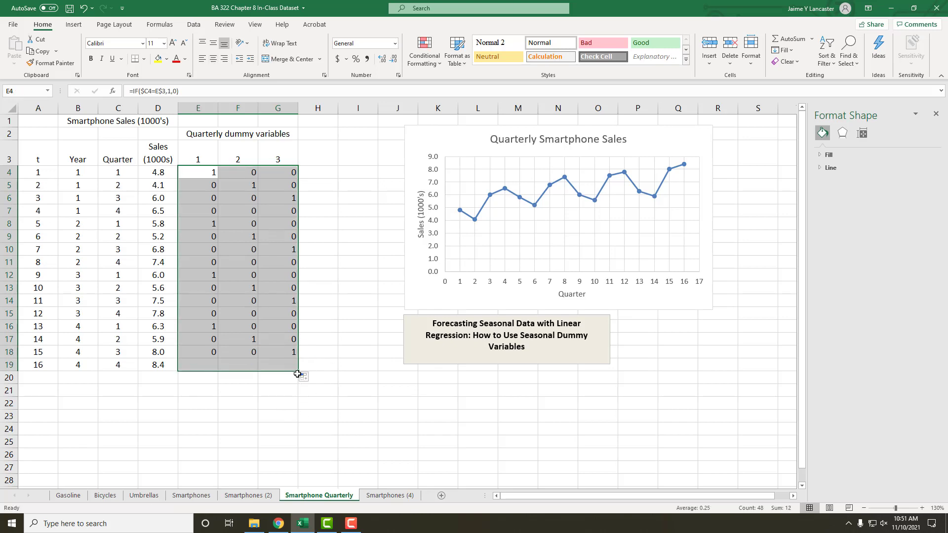
pyautogui.click(212, 59)
pyautogui.click(209, 478)
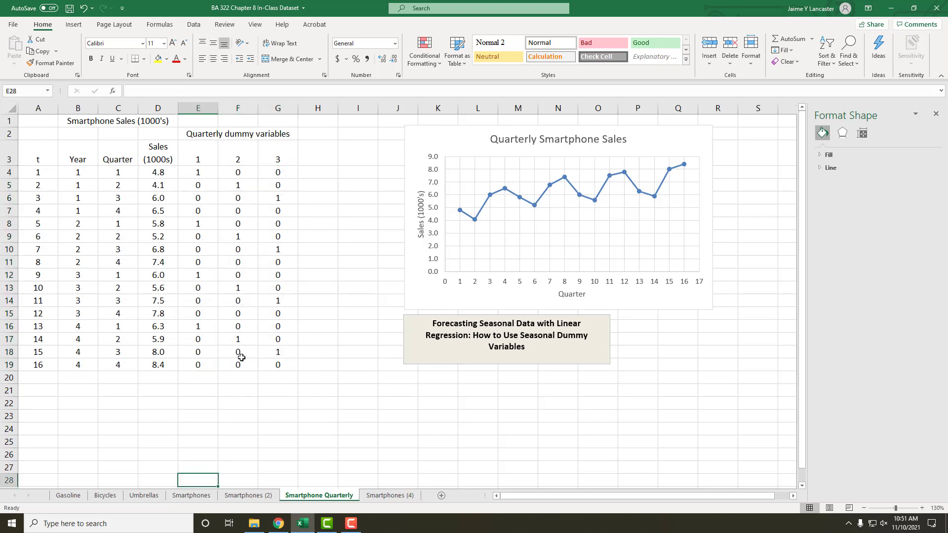
# Check the dummy values for year 3, quarter 1 in row 12 against its quarter and the column headers, and turn to row 13
pyautogui.click(9, 277)
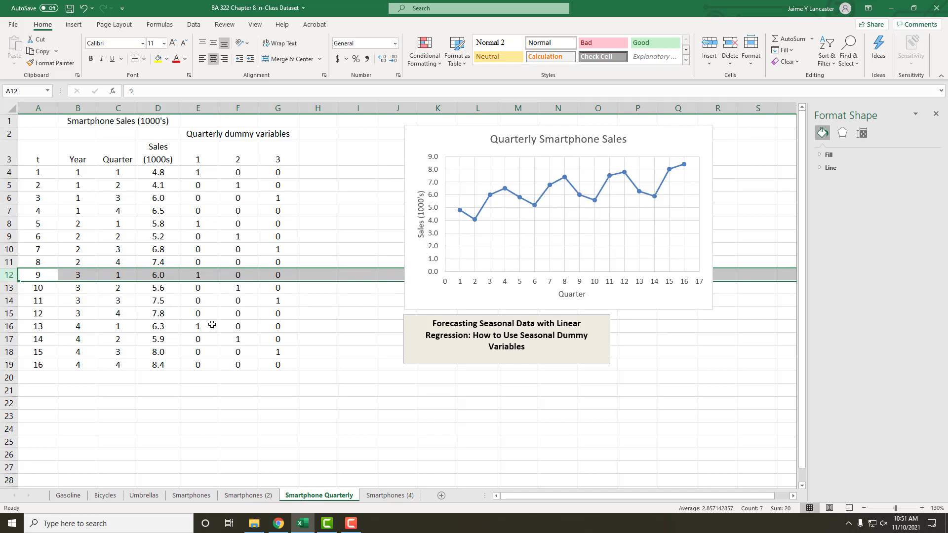
pyautogui.click(122, 276)
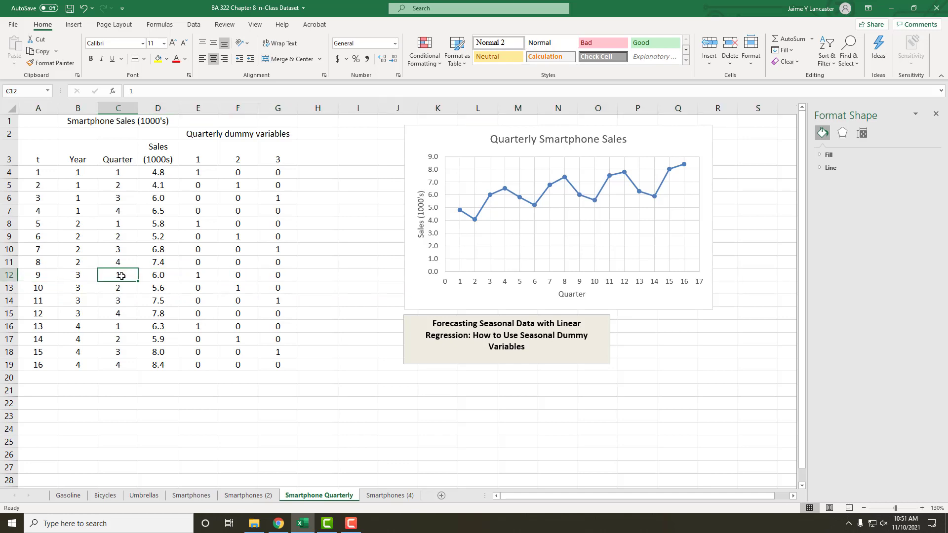
pyautogui.click(212, 276)
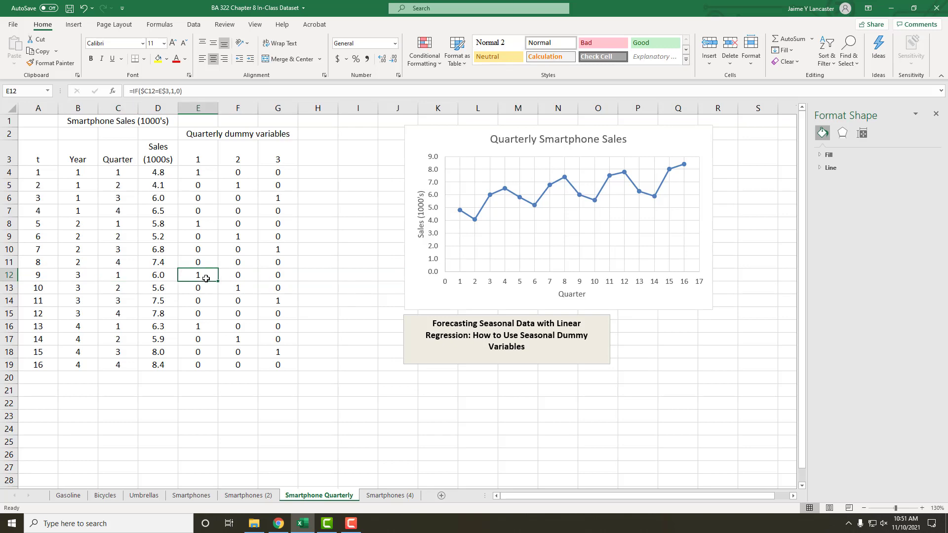
pyautogui.click(202, 165)
pyautogui.click(201, 276)
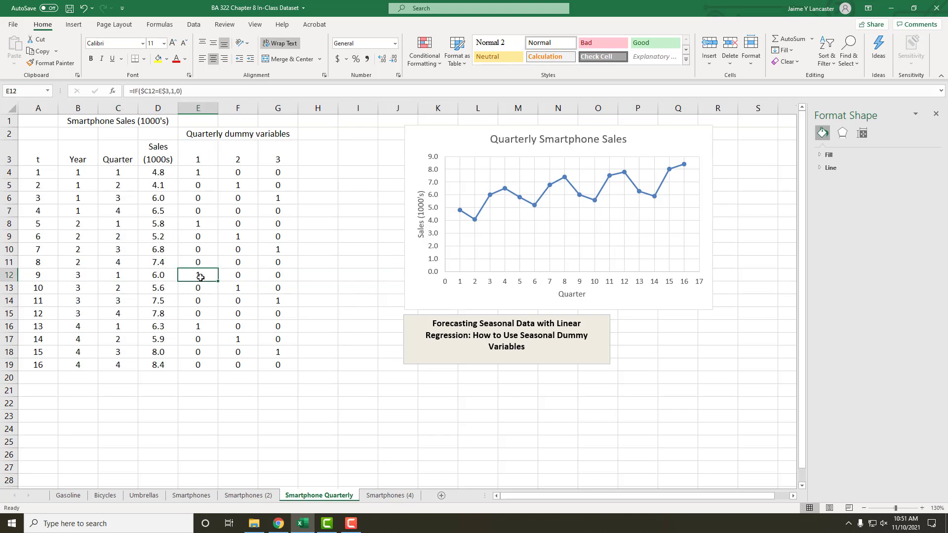
pyautogui.click(231, 275)
pyautogui.click(276, 277)
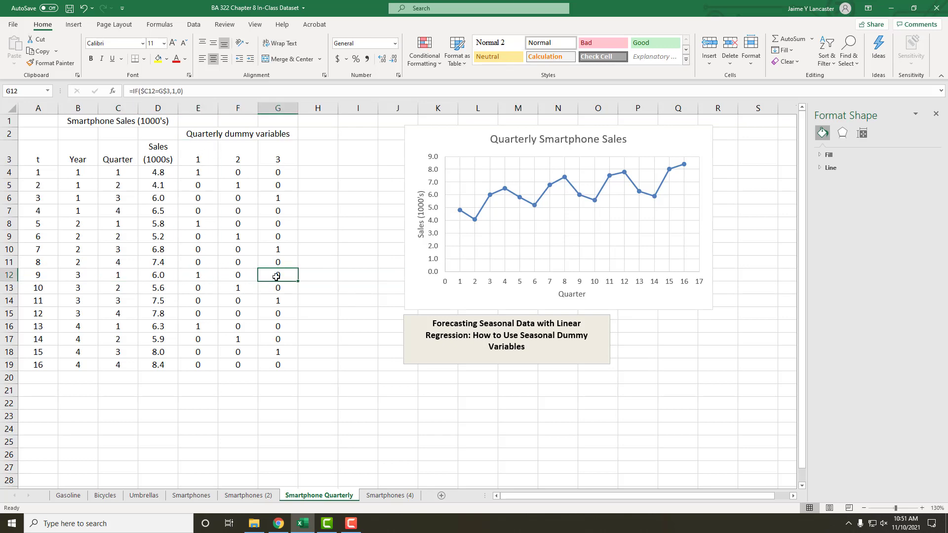
pyautogui.click(117, 289)
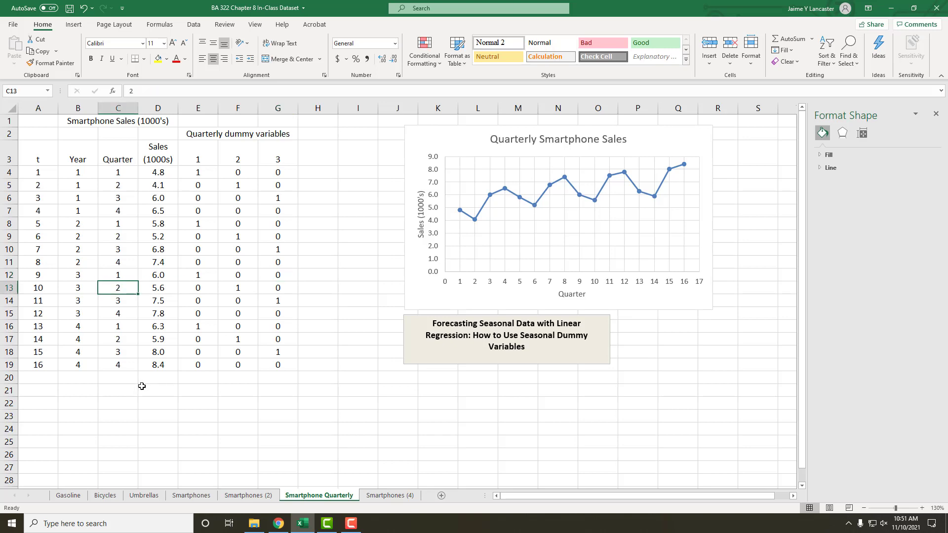
# Check the dummy values in rows 13 and 15, and review the Sales column and the three quarterly dummy columns as regression inputs
pyautogui.click(231, 288)
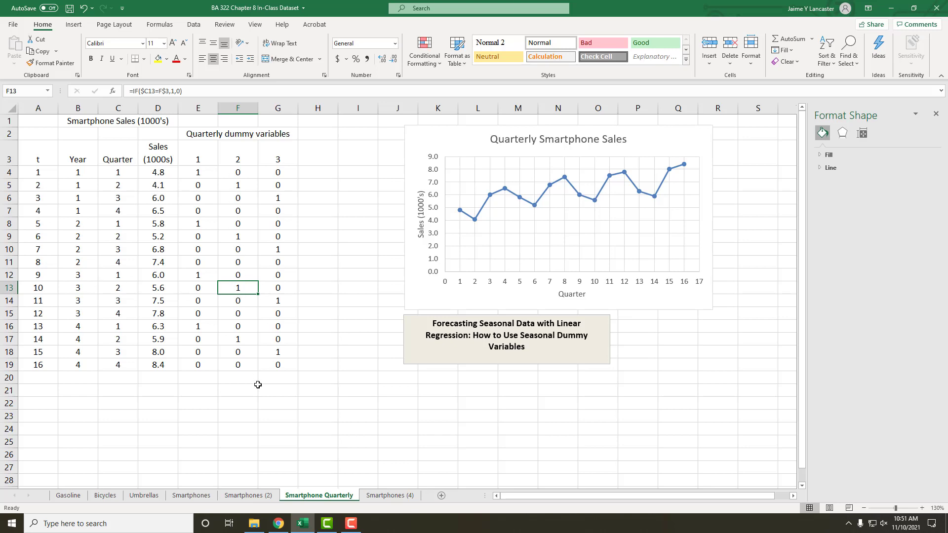
pyautogui.click(10, 314)
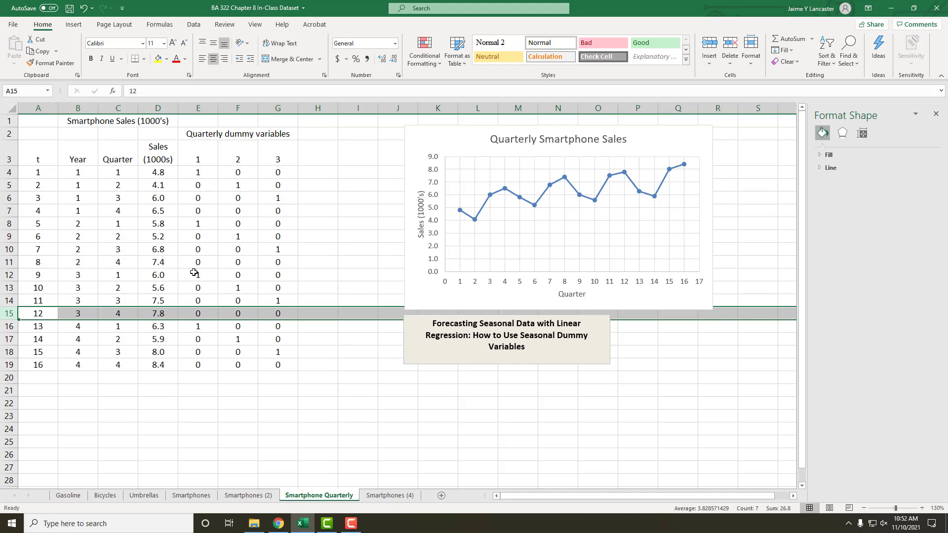
pyautogui.click(263, 444)
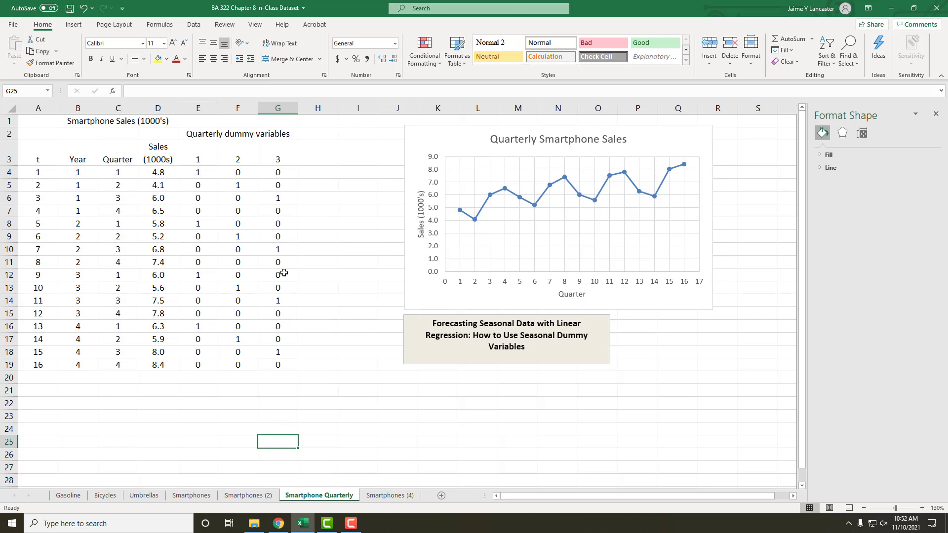
pyautogui.moveTo(147, 147); pyautogui.dragTo(168, 359)
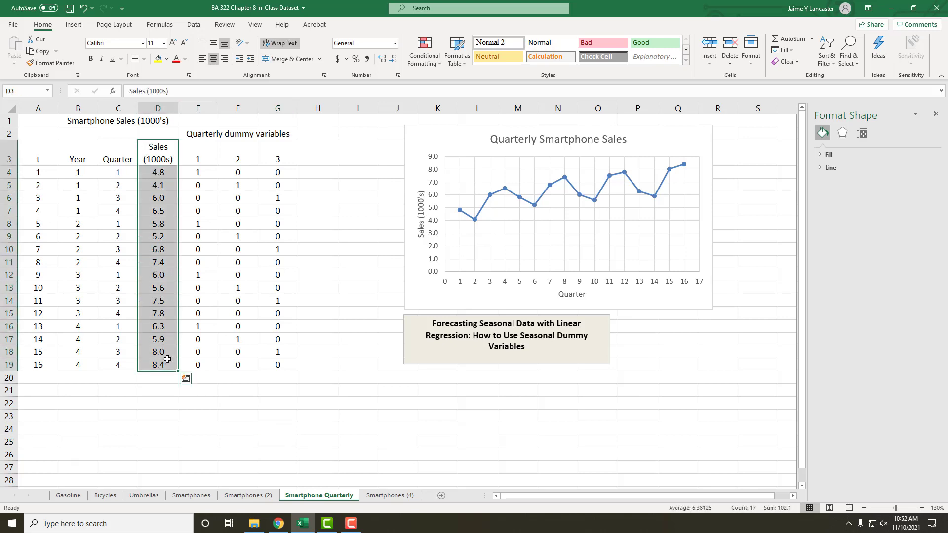
pyautogui.moveTo(186, 147); pyautogui.dragTo(275, 363)
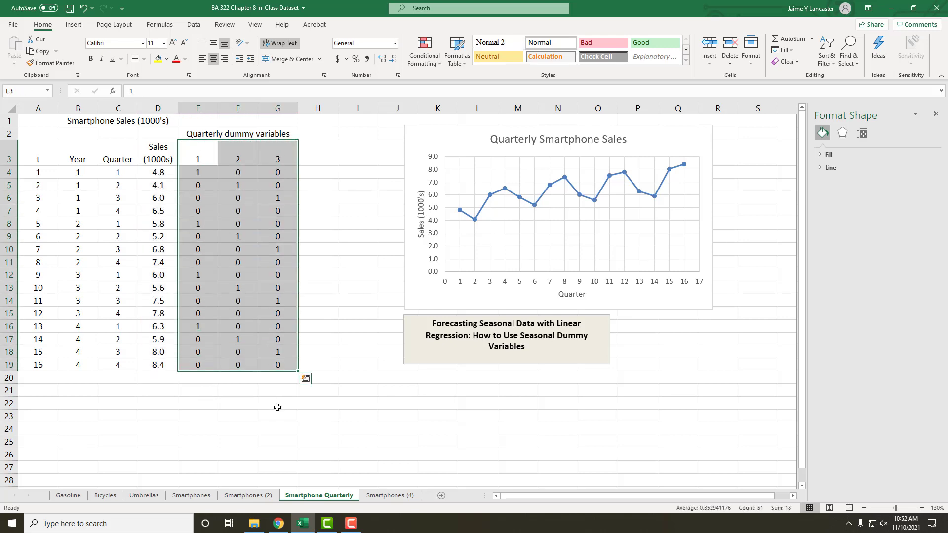
pyautogui.click(199, 153)
pyautogui.click(231, 152)
pyautogui.click(279, 151)
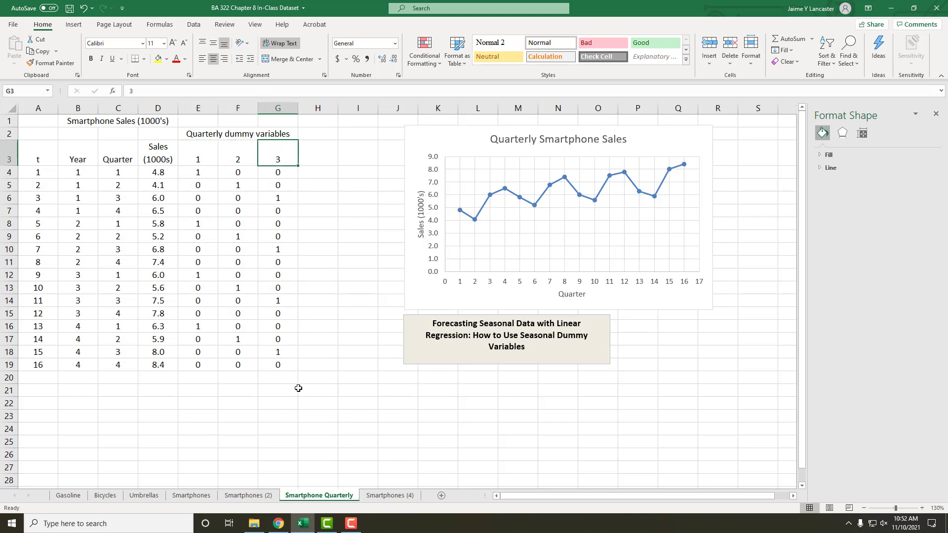
# Start a Regression from the Data Analysis tools
pyautogui.click(198, 28)
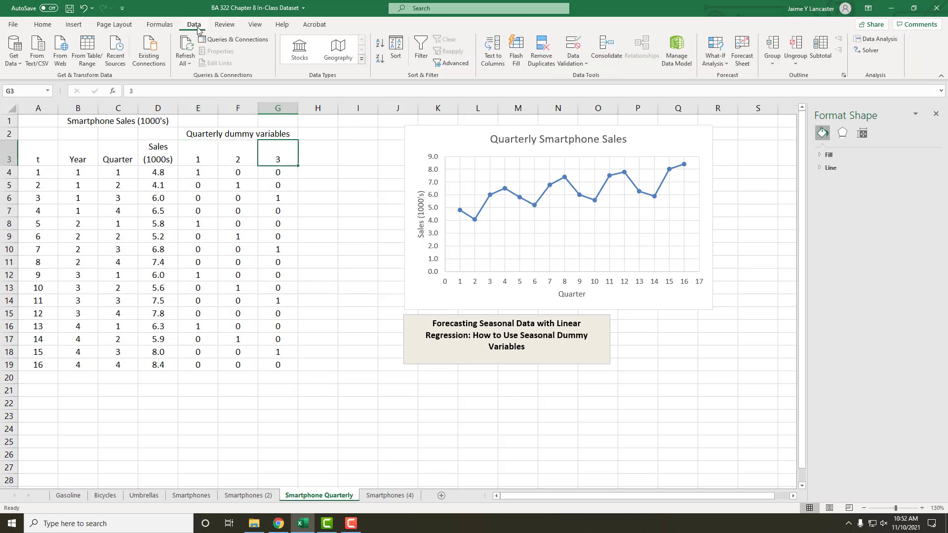
pyautogui.click(894, 43)
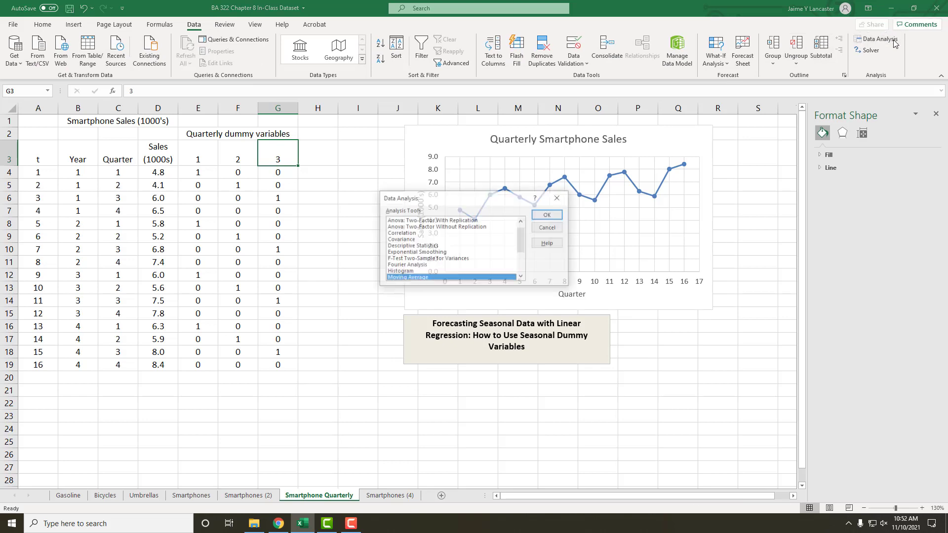
pyautogui.scroll(-2, 435, 262)
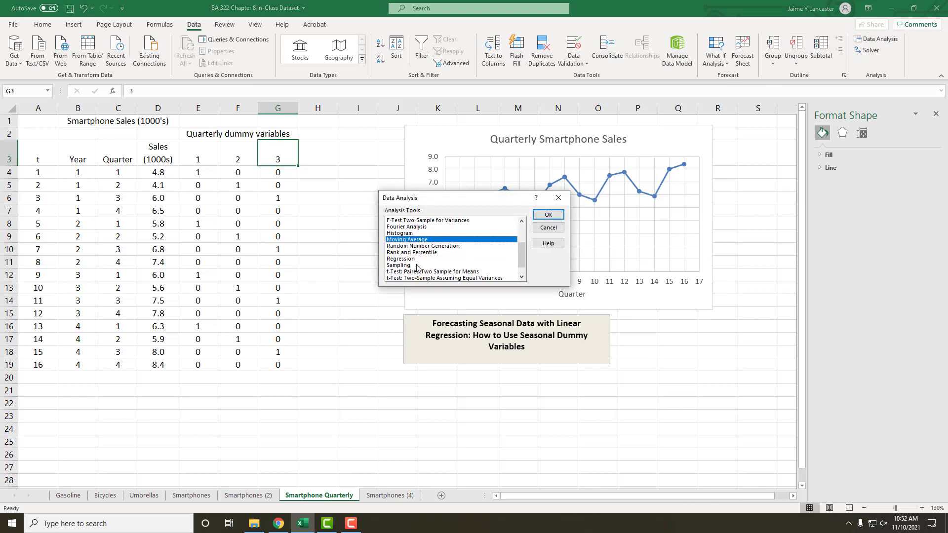
pyautogui.click(414, 259)
pyautogui.moveTo(420, 197); pyautogui.dragTo(466, 110)
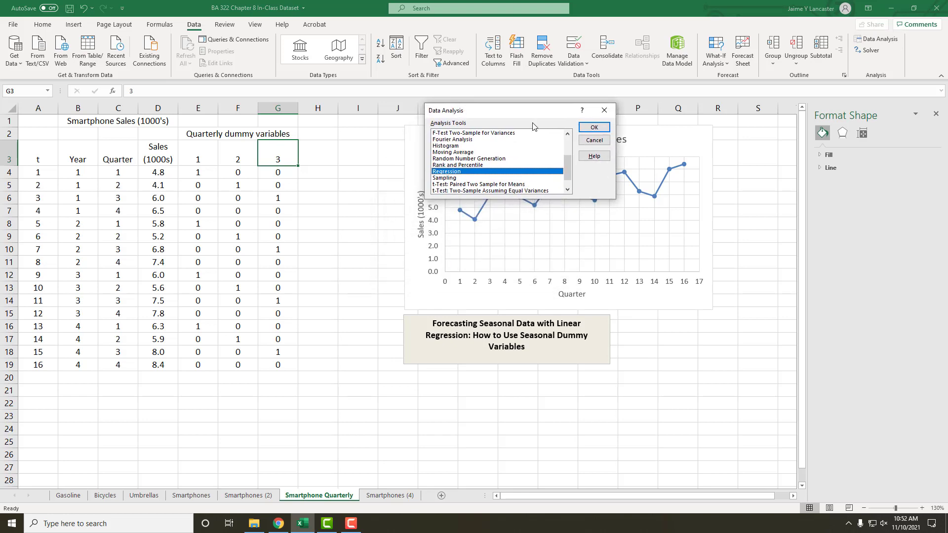
pyautogui.click(595, 128)
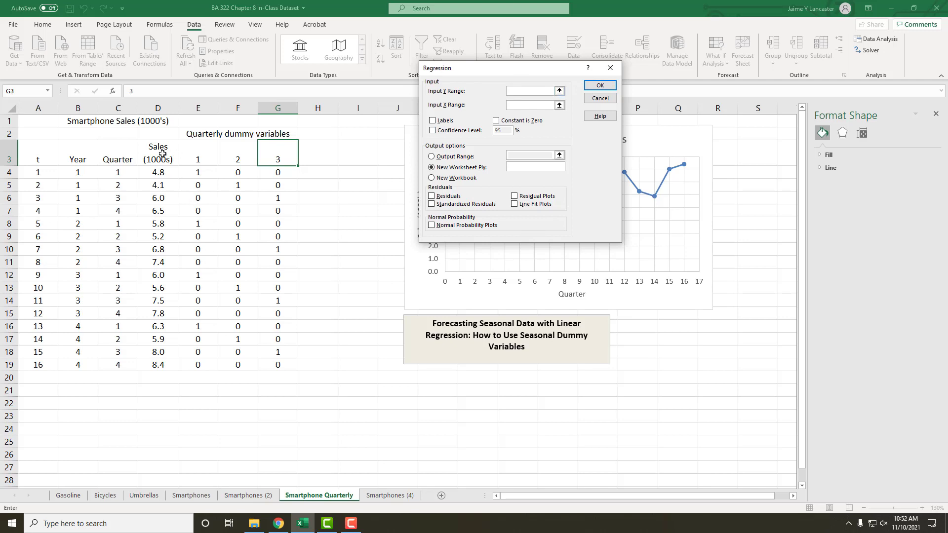
# Set the regression's Y range to $D$3:$D$19 and its X range to $E$3:$G$19, with labels included
pyautogui.moveTo(162, 154); pyautogui.dragTo(174, 364)
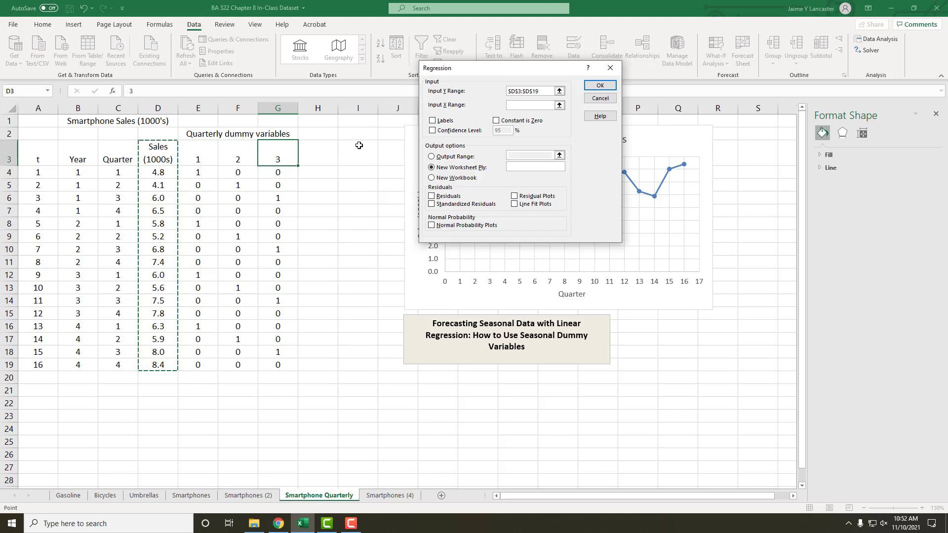
pyautogui.click(517, 110)
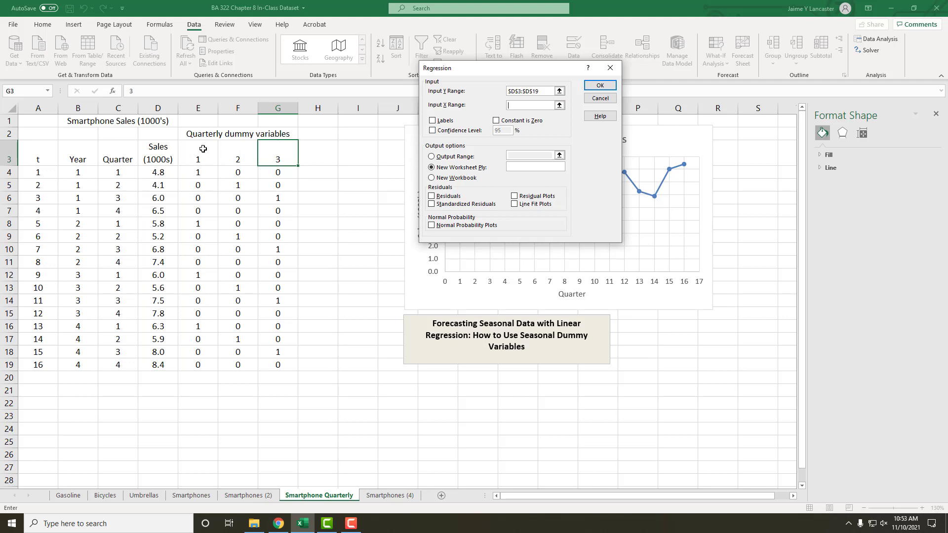
pyautogui.moveTo(203, 149); pyautogui.dragTo(227, 150)
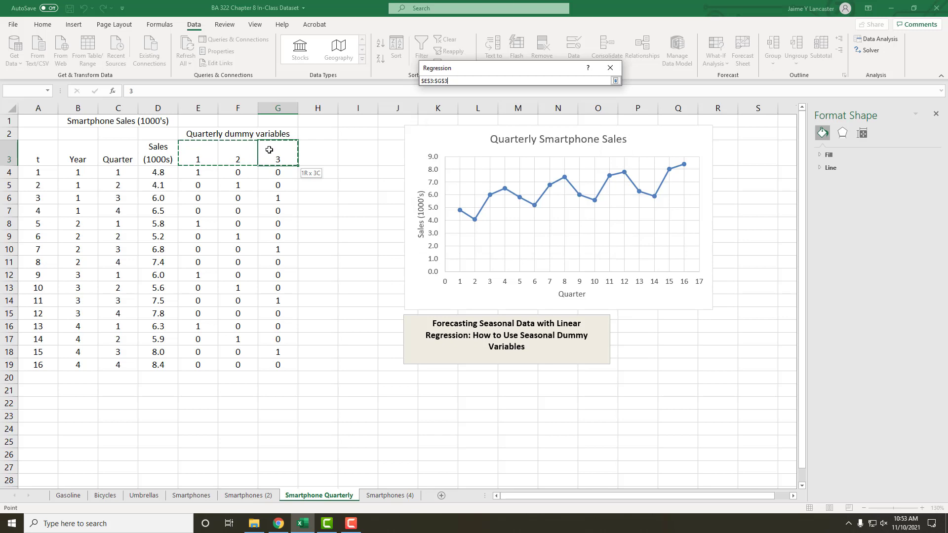
pyautogui.moveTo(269, 150); pyautogui.dragTo(272, 366)
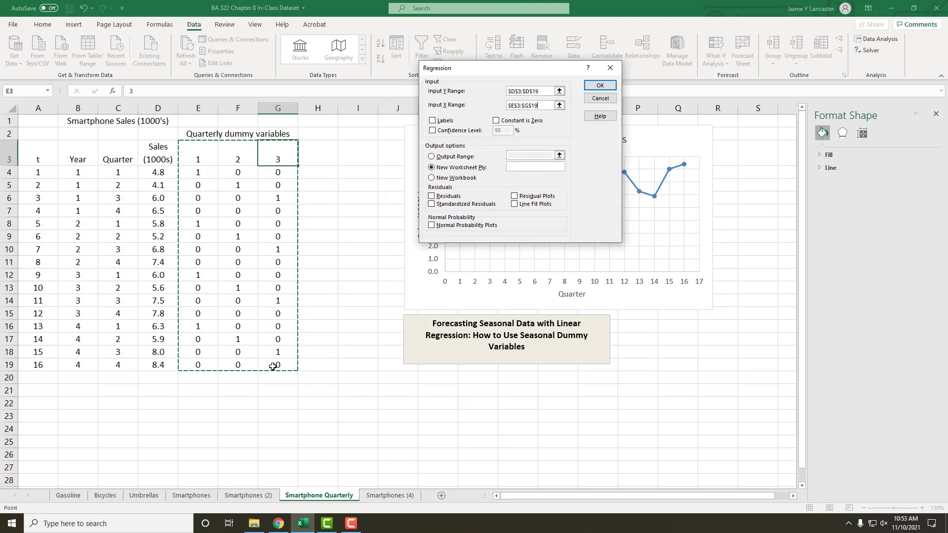
pyautogui.click(432, 121)
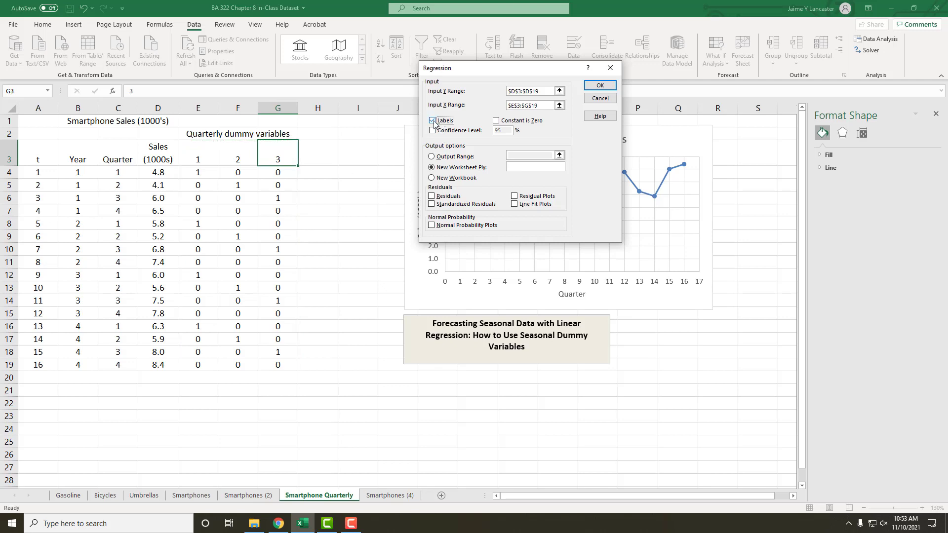
# Direct the regression output to cell A21 on the same sheet and run the regression
pyautogui.click(431, 157)
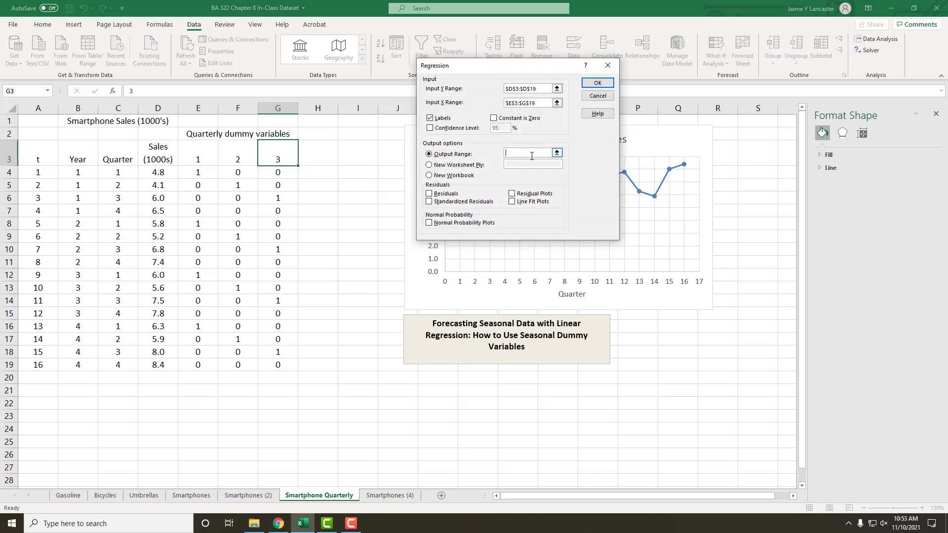
pyautogui.click(27, 386)
pyautogui.click(596, 82)
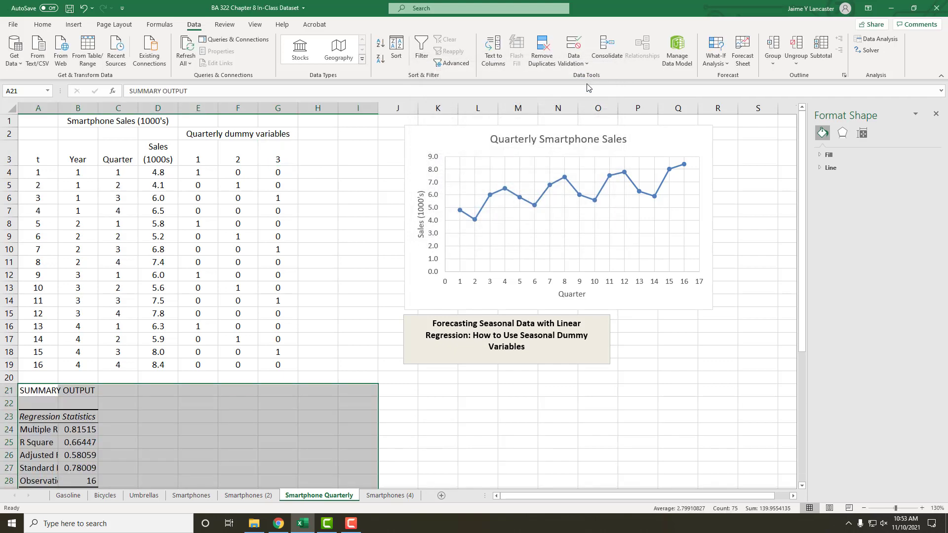
# Fit column A to the width of the regression output's row labels
pyautogui.scroll(-6, 107, 353)
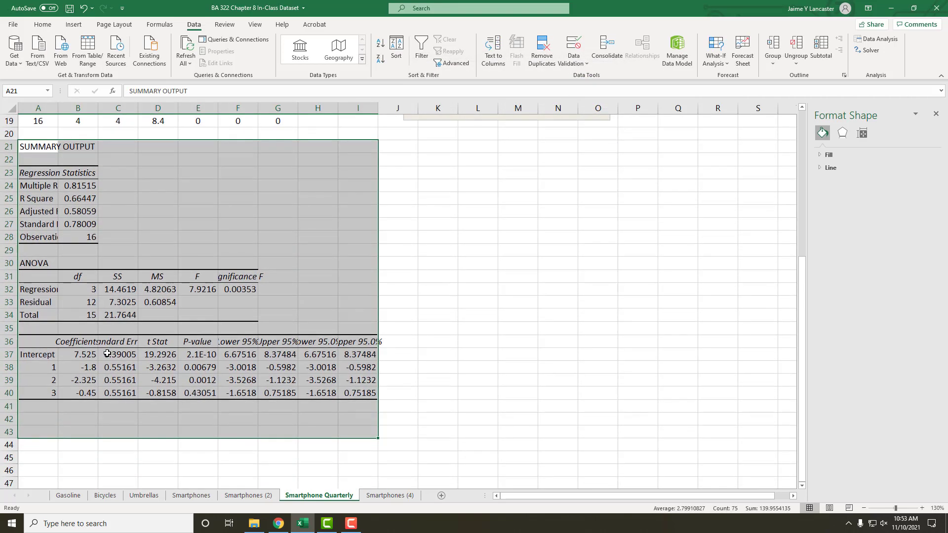
pyautogui.doubleClick(56, 108)
pyautogui.click(163, 326)
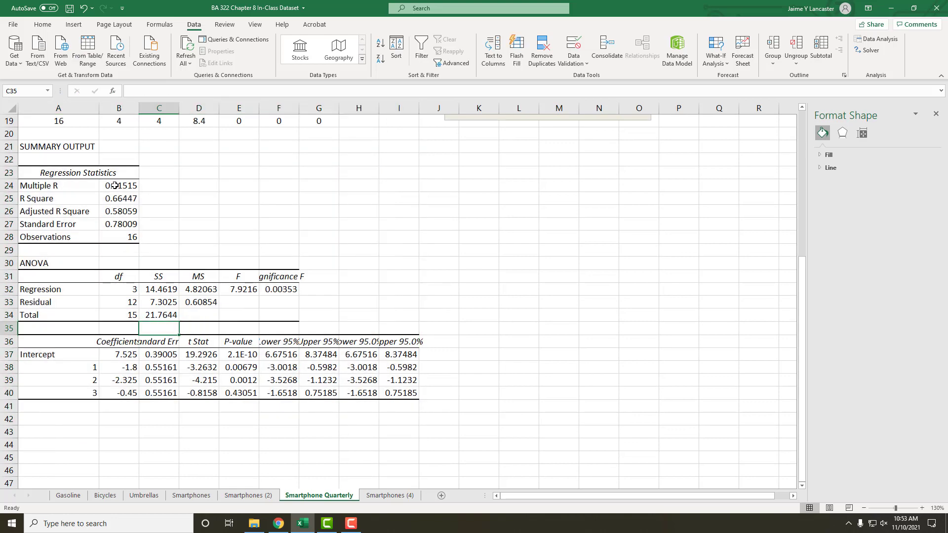
# Format the regression output values in B24:I40 as Number with two decimal places
pyautogui.moveTo(119, 186); pyautogui.dragTo(389, 395)
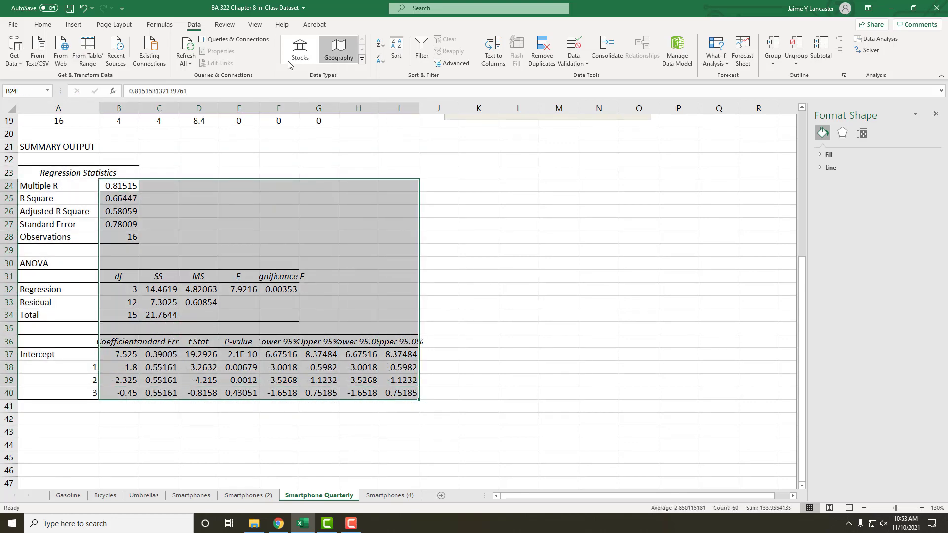
pyautogui.click(43, 24)
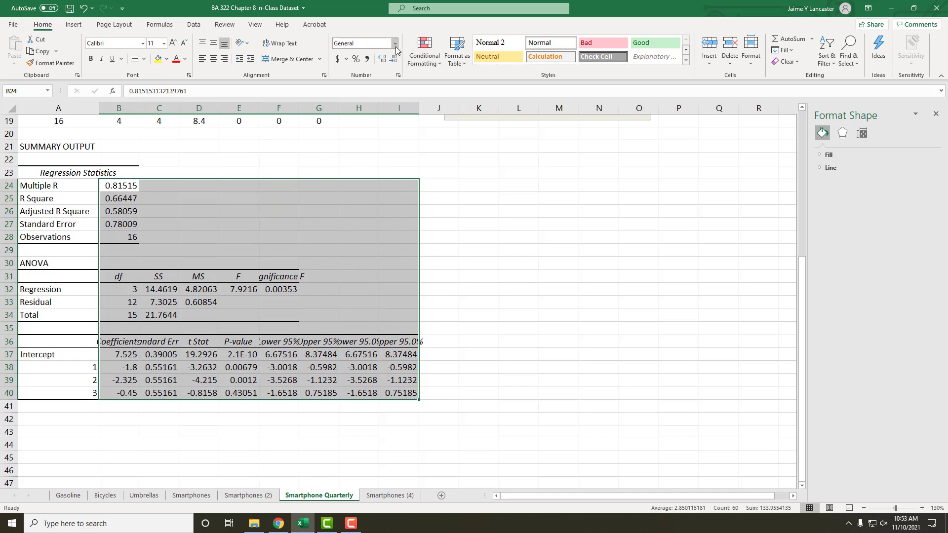
pyautogui.click(395, 43)
pyautogui.click(386, 90)
pyautogui.click(474, 219)
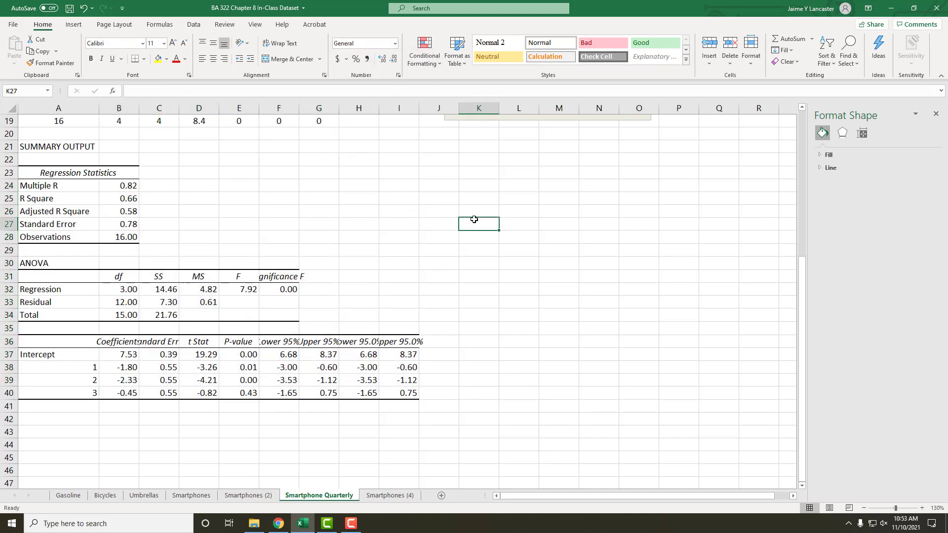
# Examine the regression coefficients for the intercept and the three quarterly dummy variables in B37:B40
pyautogui.scroll(3, 474, 220)
pyautogui.scroll(-5, 475, 220)
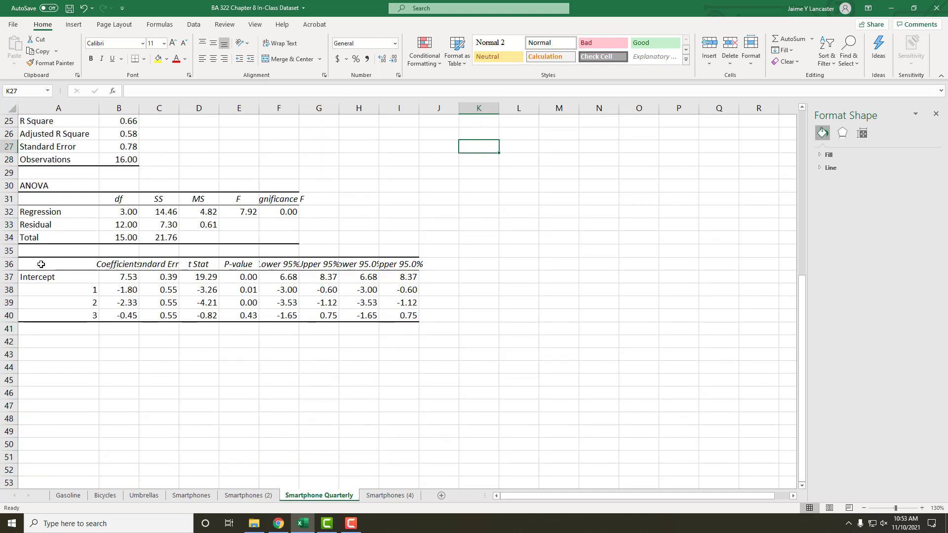
pyautogui.moveTo(42, 266); pyautogui.dragTo(110, 313)
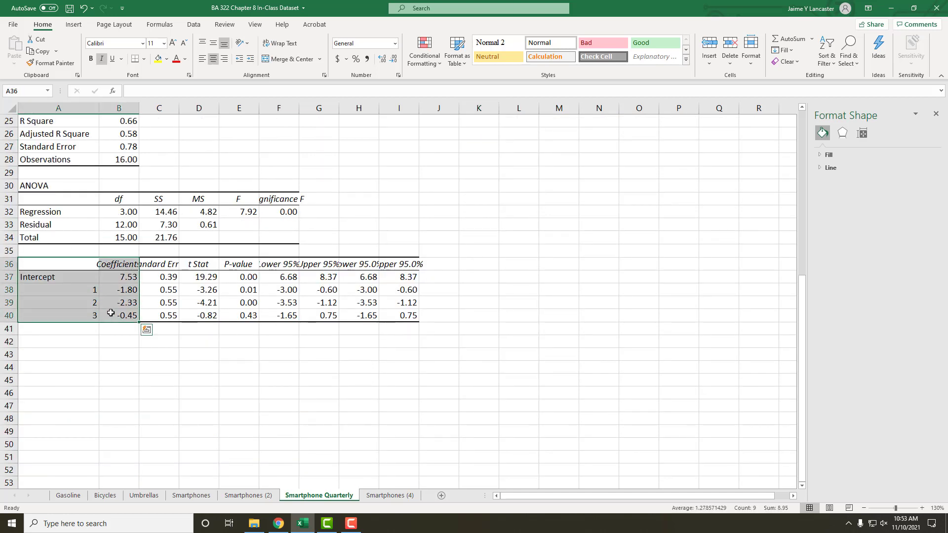
pyautogui.scroll(4, 349, 417)
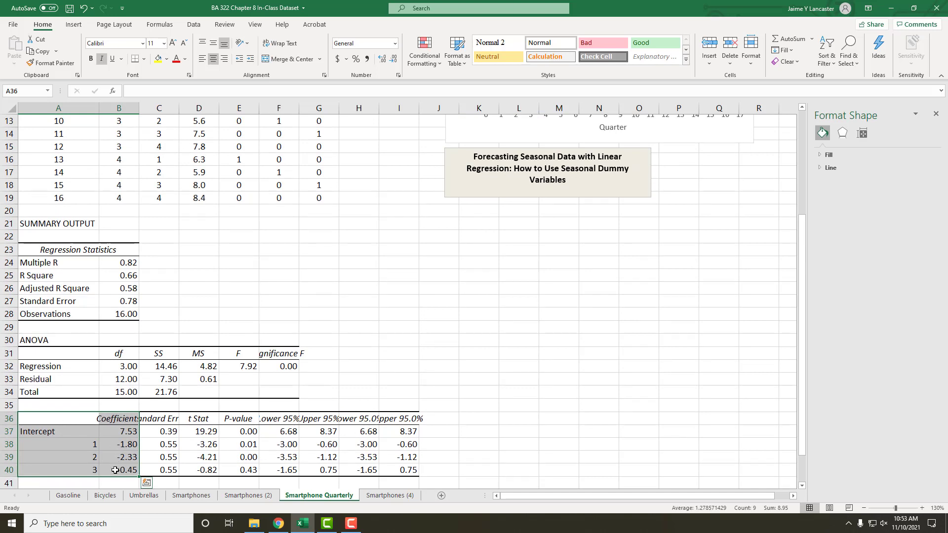
pyautogui.click(123, 432)
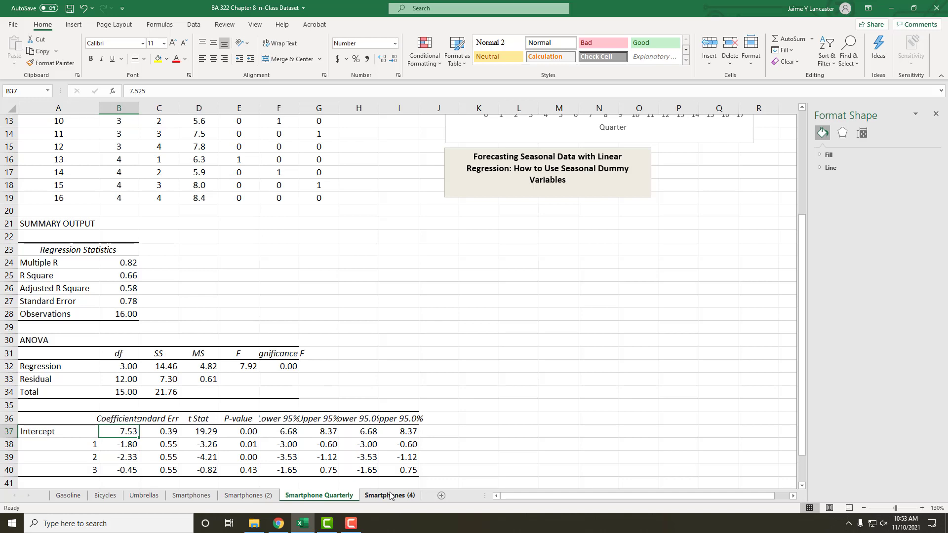
pyautogui.click(114, 444)
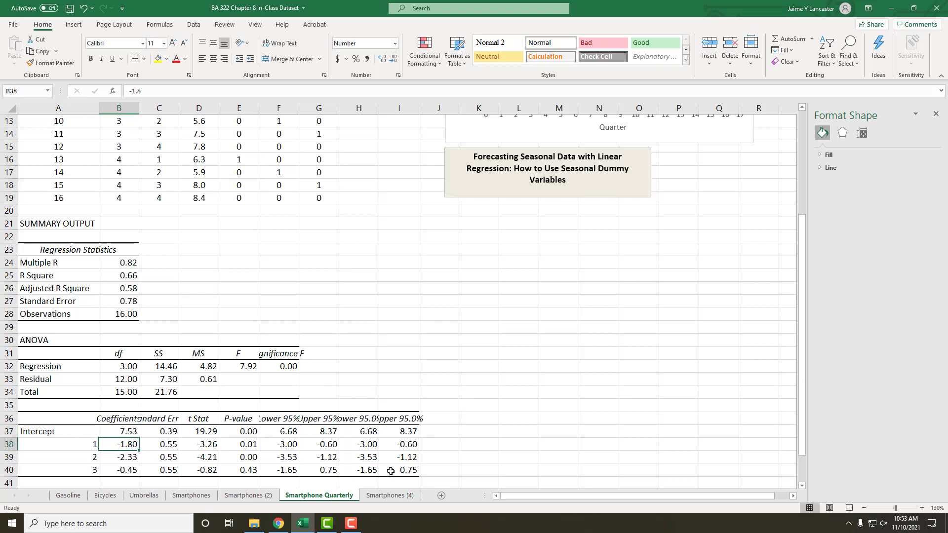
pyautogui.click(132, 455)
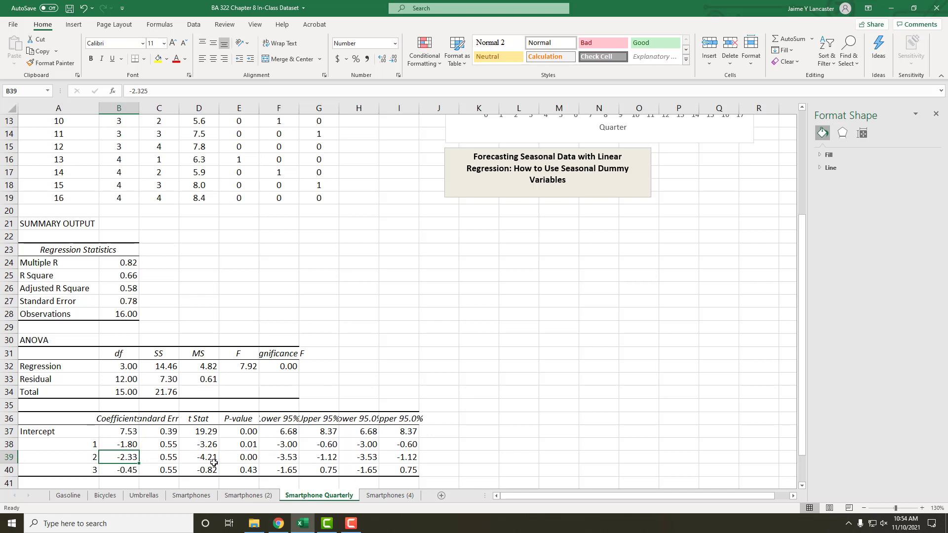
pyautogui.click(134, 471)
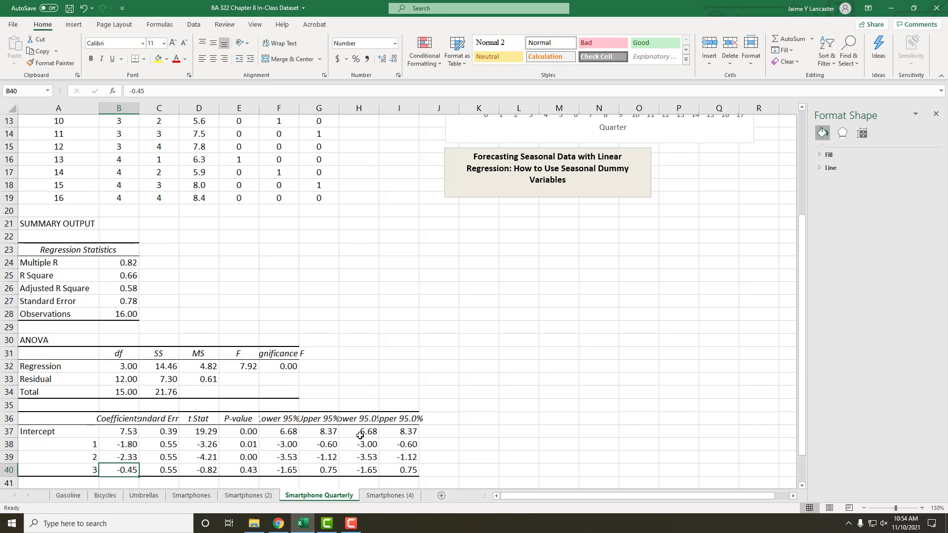
pyautogui.scroll(1, 360, 435)
pyautogui.scroll(-2, 360, 435)
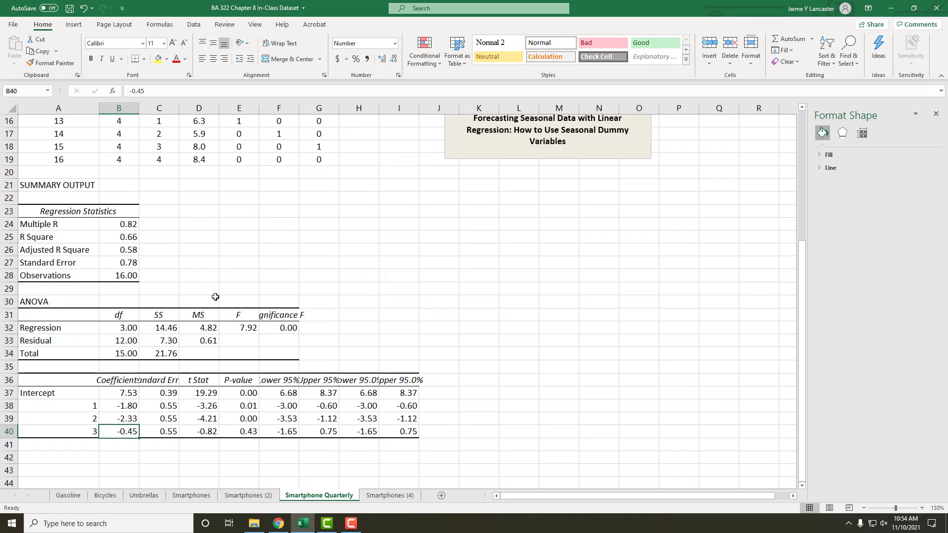
# Hide rows 21 to 34 of the regression output and fit column B to the width of its contents
pyautogui.moveTo(10, 185); pyautogui.dragTo(13, 353)
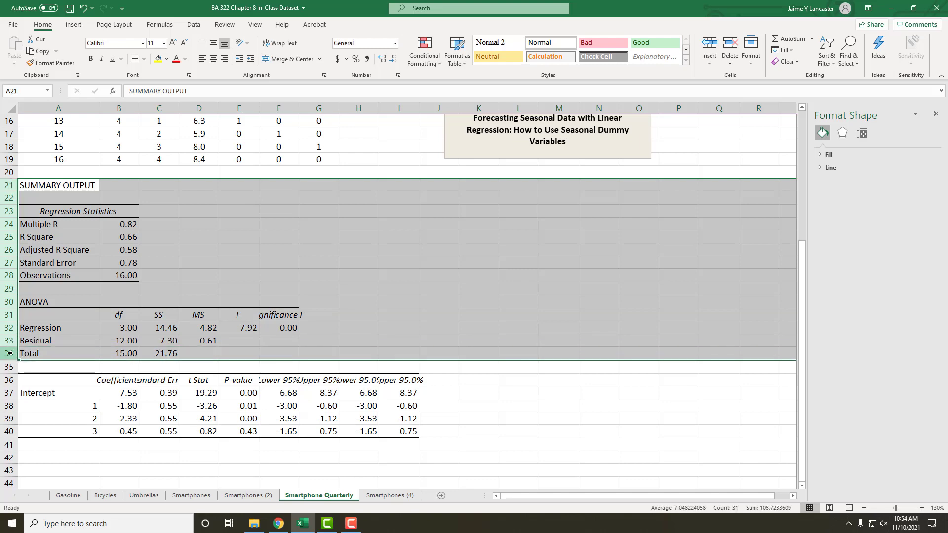
pyautogui.rightClick(13, 353)
pyautogui.click(38, 331)
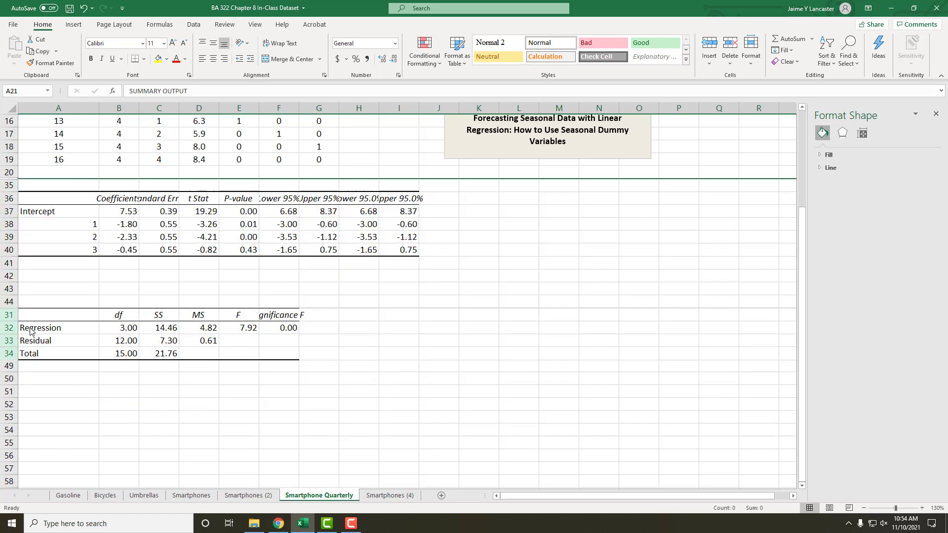
pyautogui.scroll(5, 356, 358)
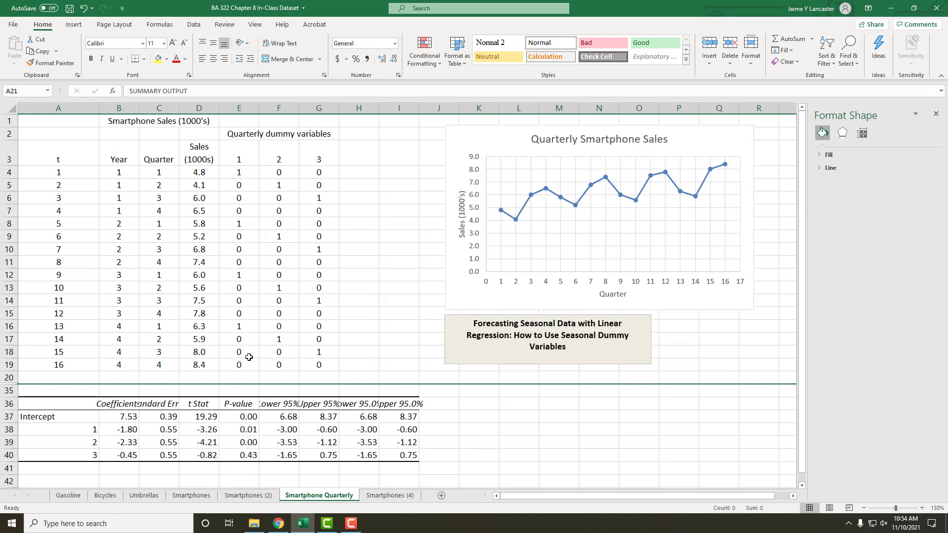
pyautogui.doubleClick(138, 108)
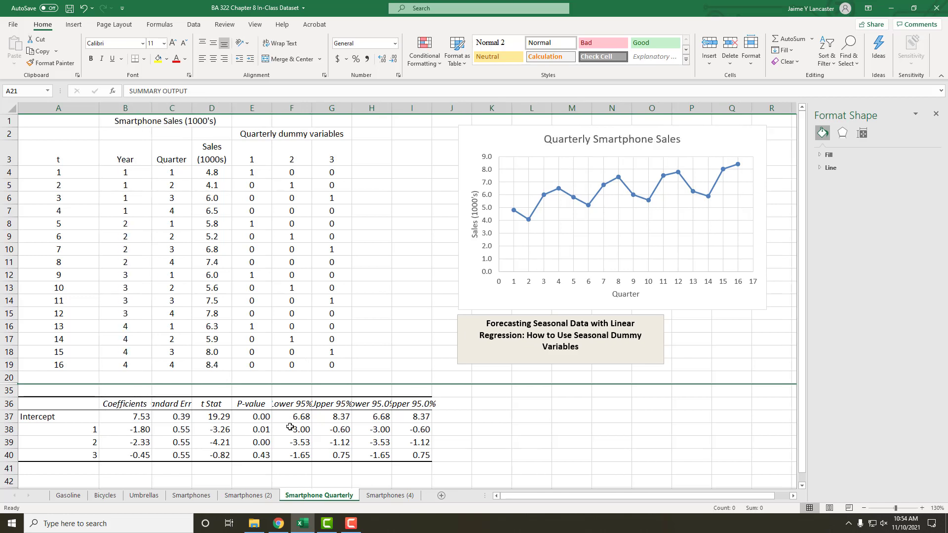
# Fit the widths of columns B through I to their contents
pyautogui.moveTo(125, 109); pyautogui.dragTo(403, 101)
pyautogui.doubleClick(391, 107)
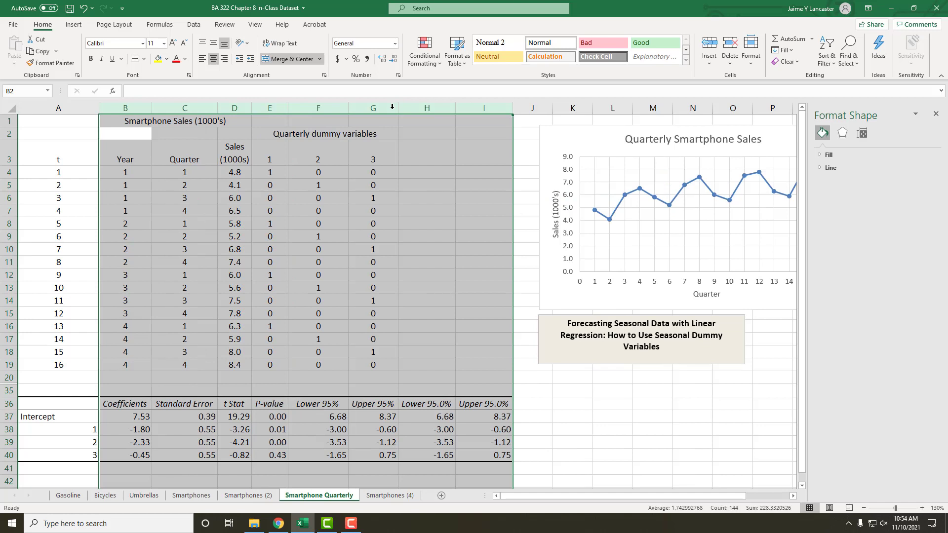
pyautogui.click(366, 344)
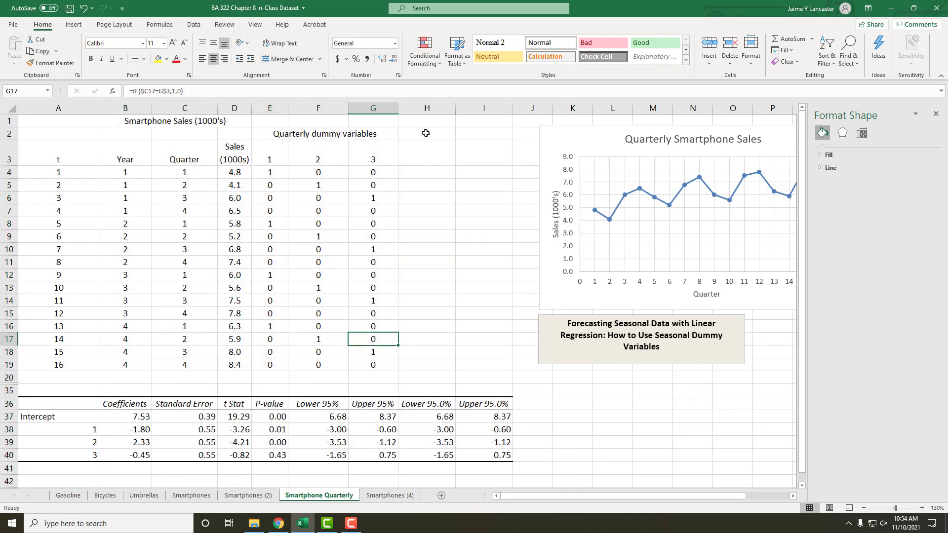
# Enter the column header Forecast in H3
pyautogui.click(422, 162)
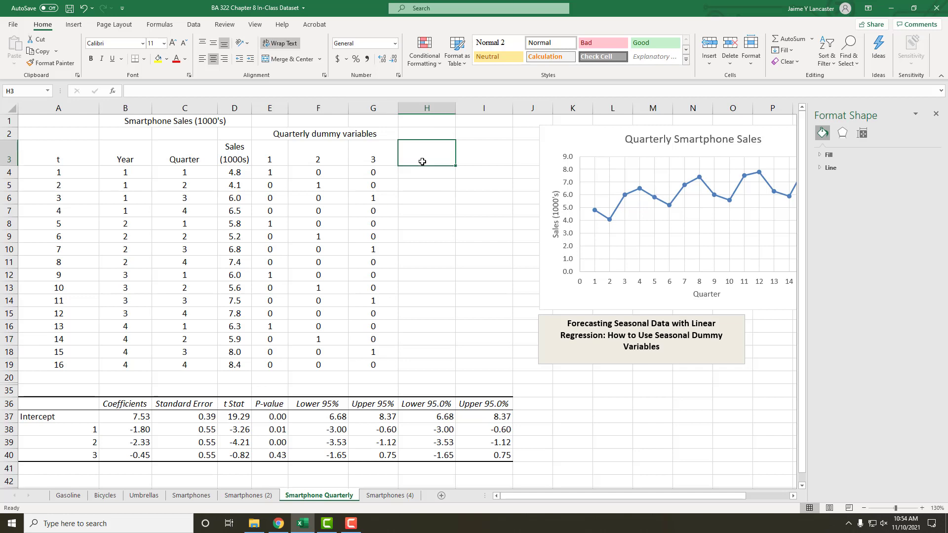
pyautogui.write('Forecast')
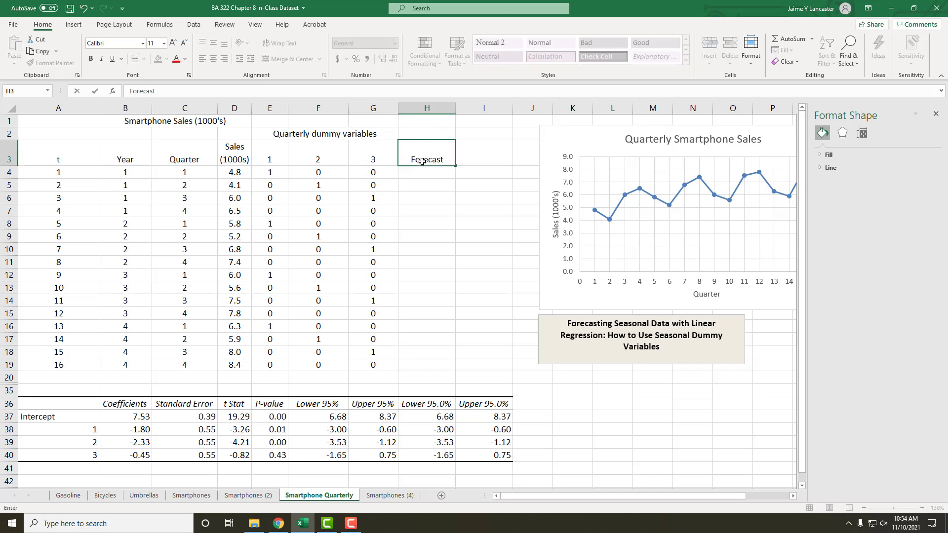
pyautogui.press('Return')
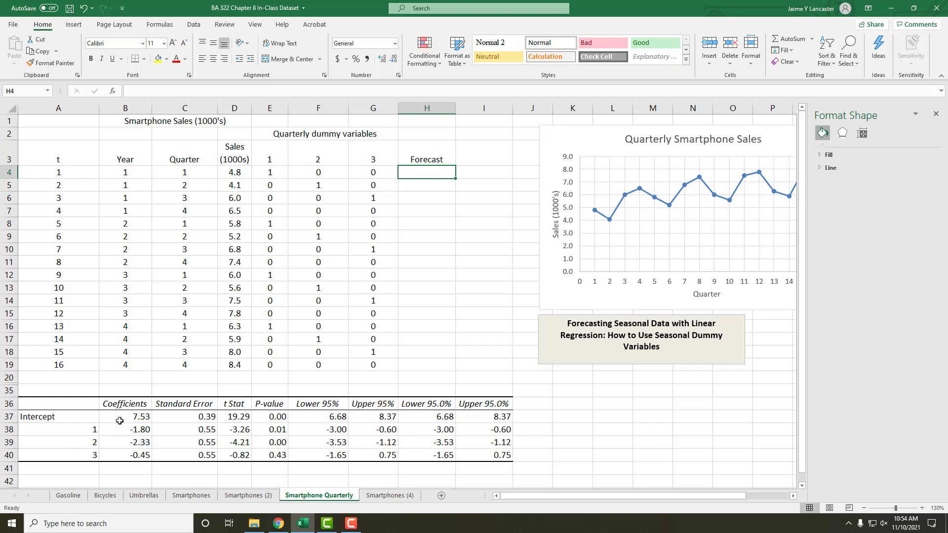
# Start the forecast formula in H4 with the absolute intercept and the quarter 1 term: =$B$37+$B$38*E4
pyautogui.moveTo(114, 418); pyautogui.dragTo(129, 449)
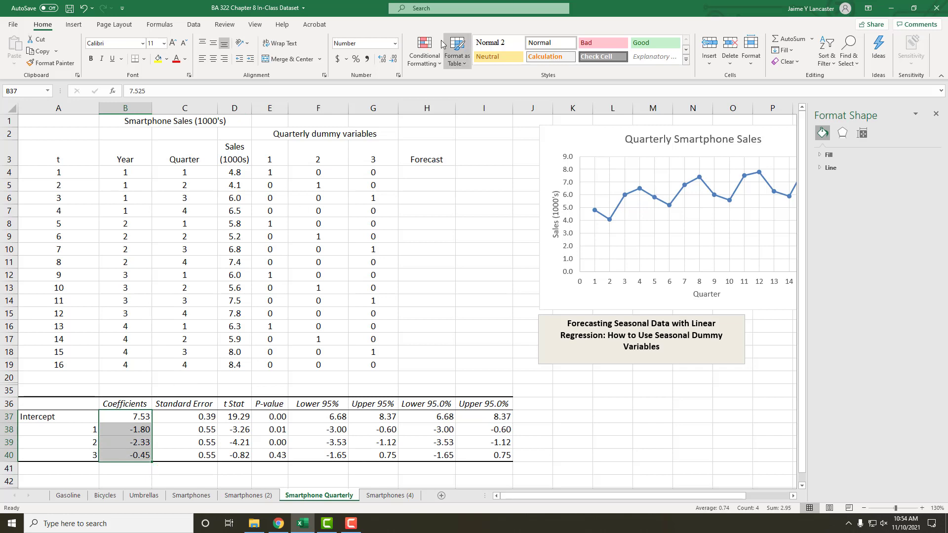
pyautogui.click(420, 172)
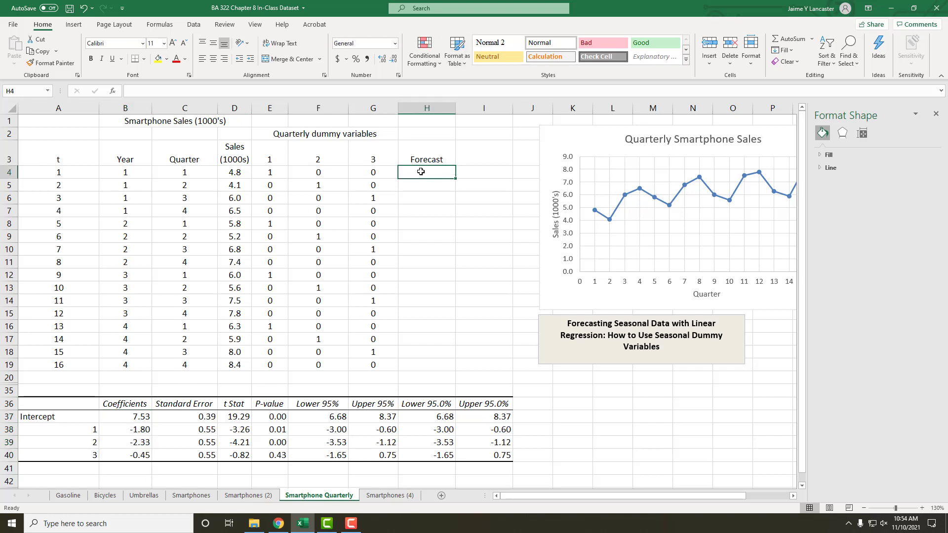
pyautogui.write('=')
pyautogui.click(149, 416)
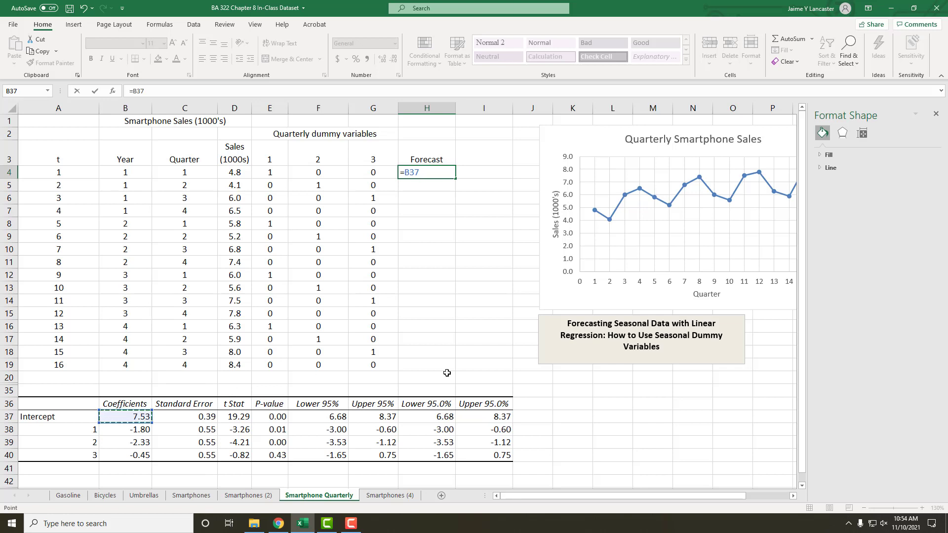
pyautogui.press('F4')
pyautogui.write('+')
pyautogui.click(133, 430)
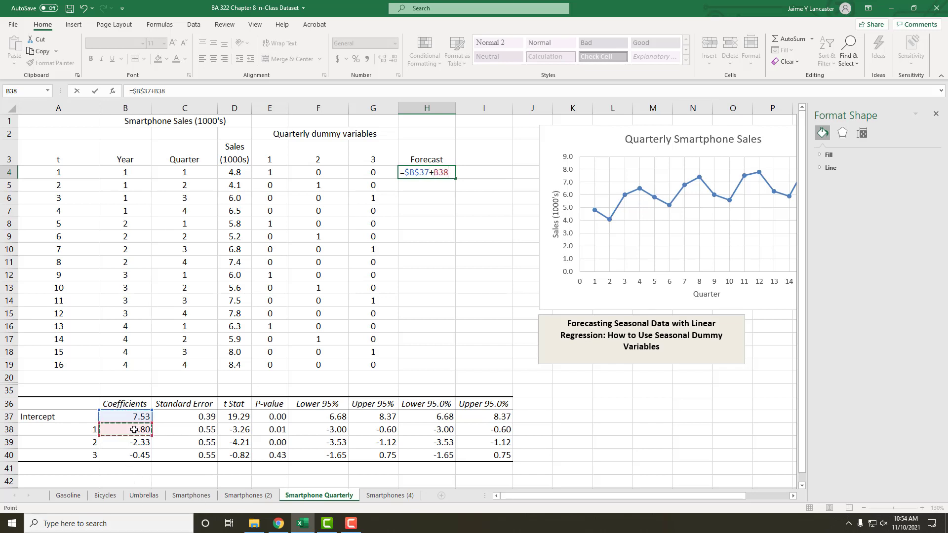
pyautogui.press('F4')
pyautogui.write('*')
pyautogui.click(258, 170)
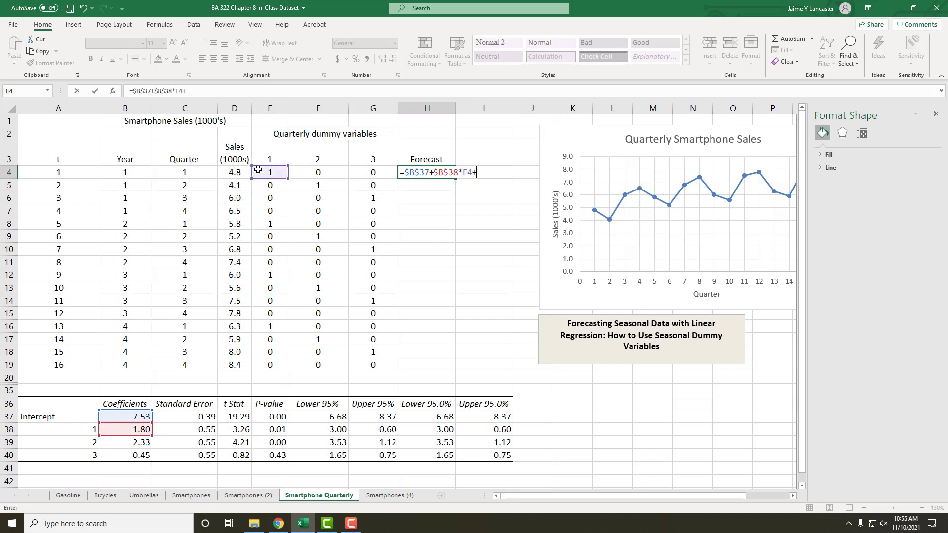
# Complete the H4 forecast formula by adding the quarter 2 and quarter 3 terms, +$B$39*F4+$B$40*G4
pyautogui.write('+')
pyautogui.click(143, 442)
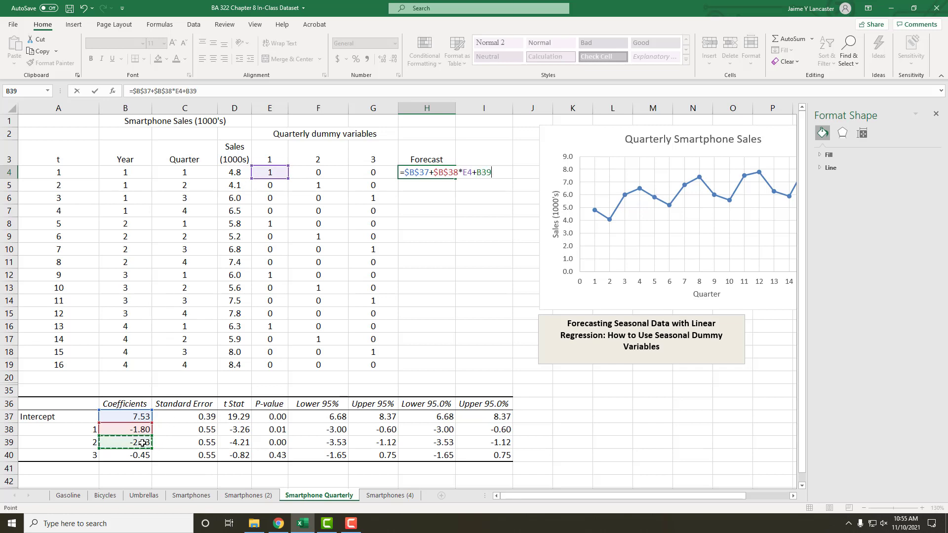
pyautogui.press('F4')
pyautogui.write('*')
pyautogui.click(319, 174)
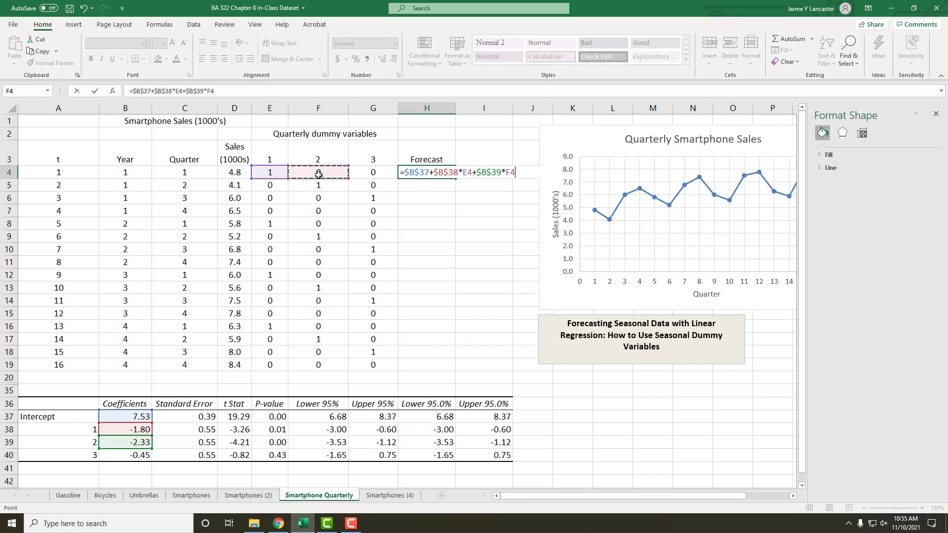
pyautogui.write('+')
pyautogui.click(145, 457)
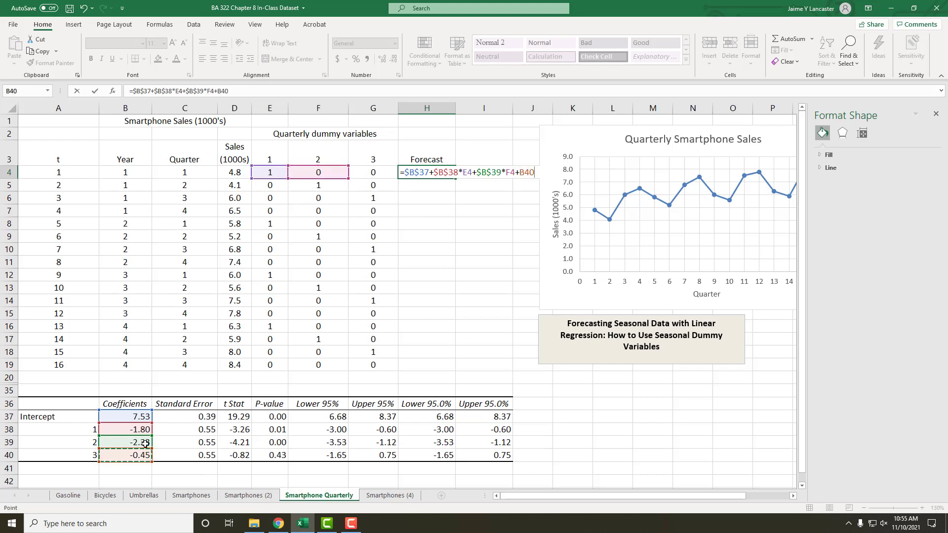
pyautogui.press('F4')
pyautogui.write('*')
pyautogui.click(376, 171)
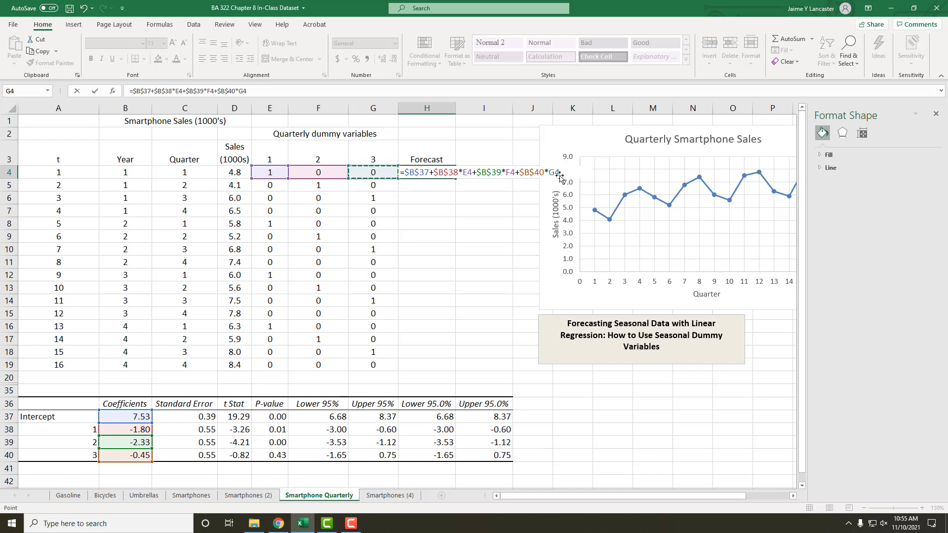
pyautogui.press('Return')
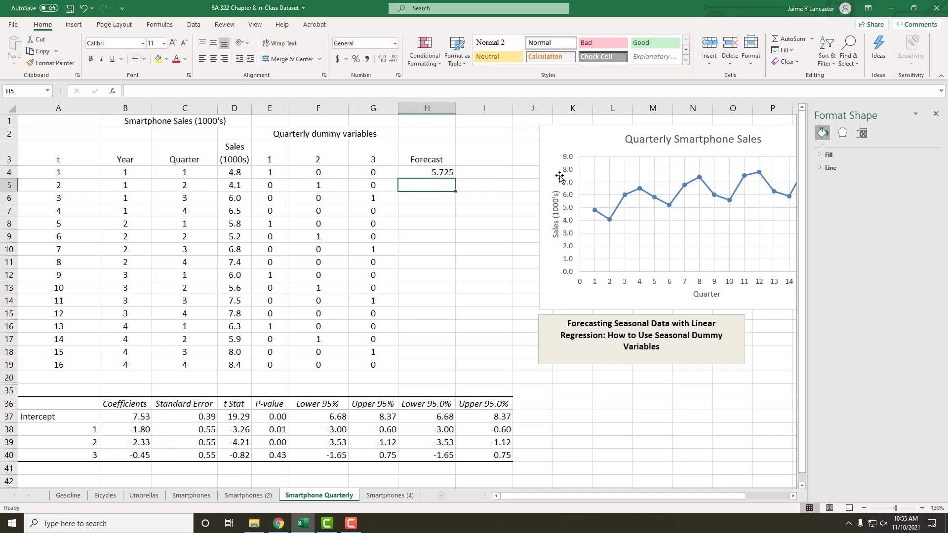
# Center the Forecast column cells H3:H19 horizontally
pyautogui.click(412, 170)
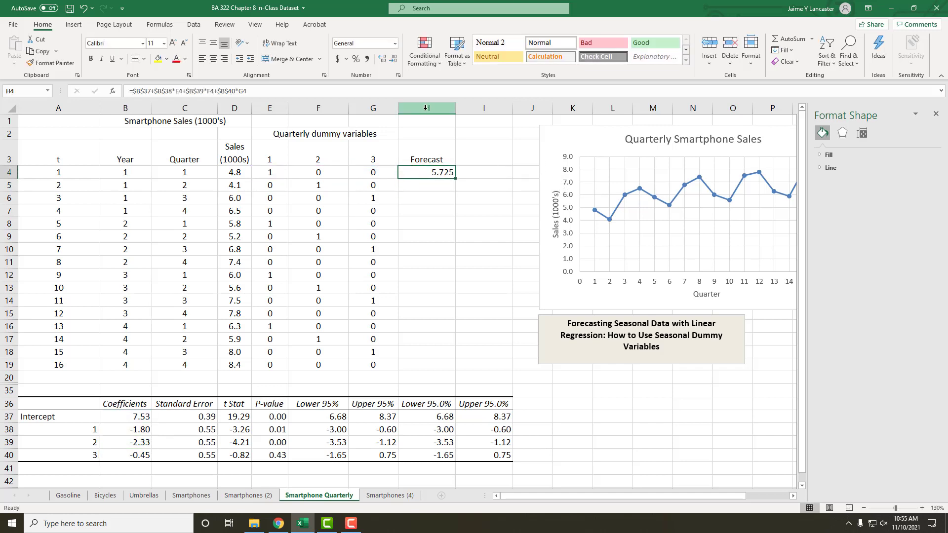
pyautogui.moveTo(426, 158); pyautogui.dragTo(430, 363)
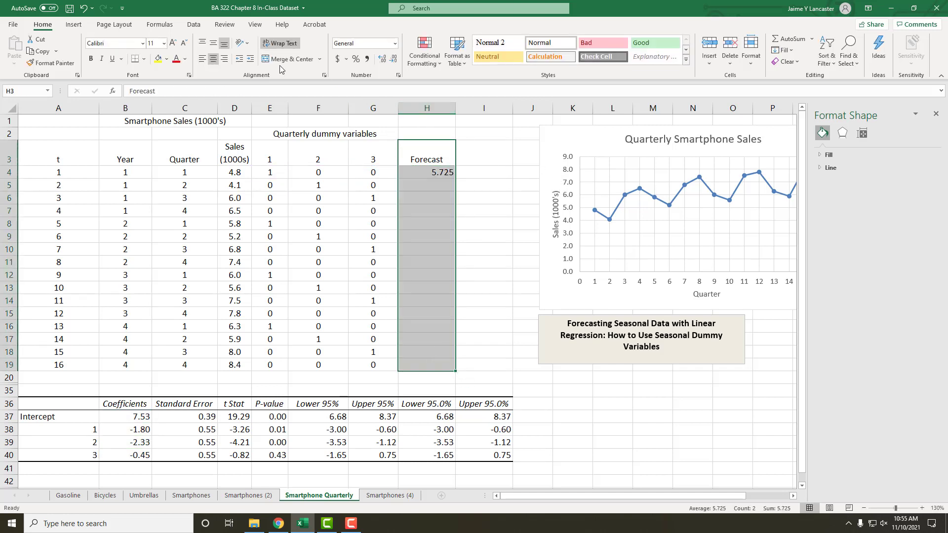
pyautogui.click(213, 58)
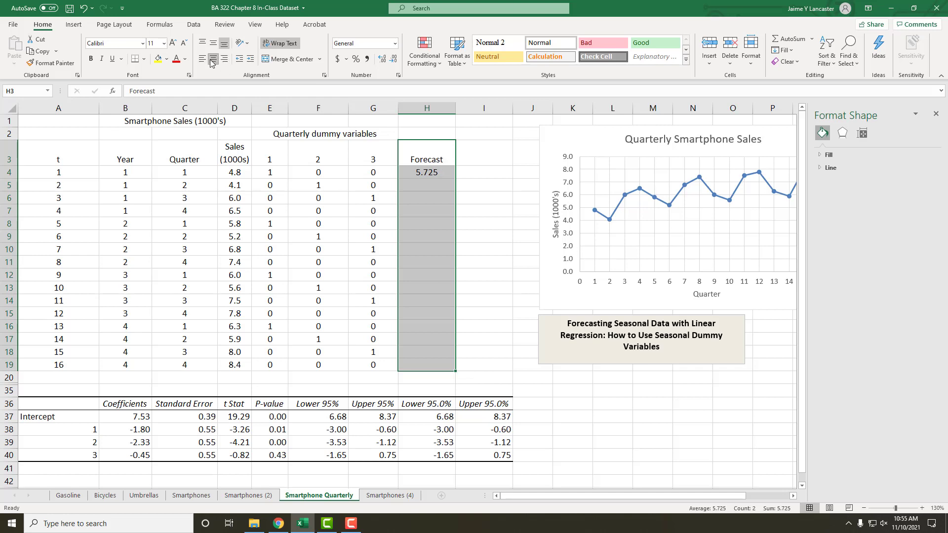
pyautogui.click(421, 246)
# Compare the first forecast in H4 with actual sales in D4 and fill the forecast formula down through H19
pyautogui.click(429, 174)
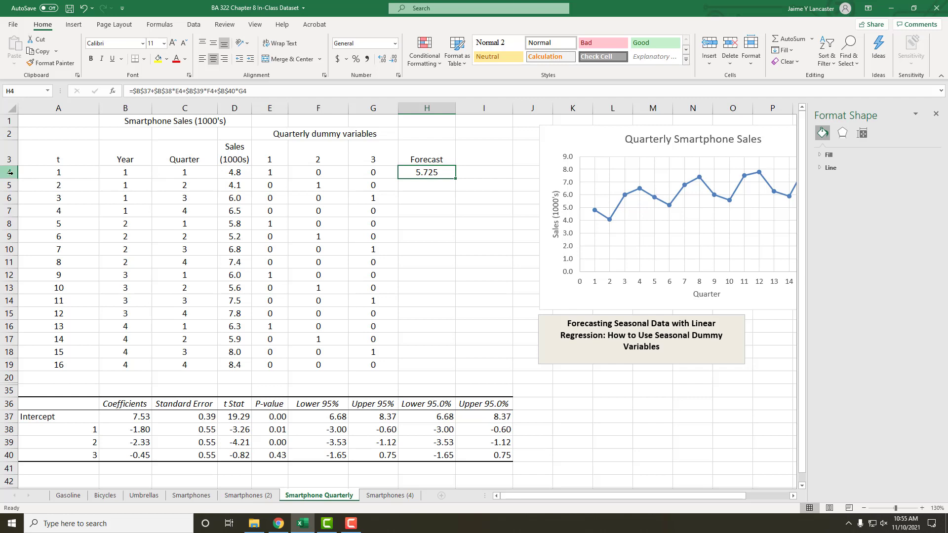
pyautogui.click(247, 173)
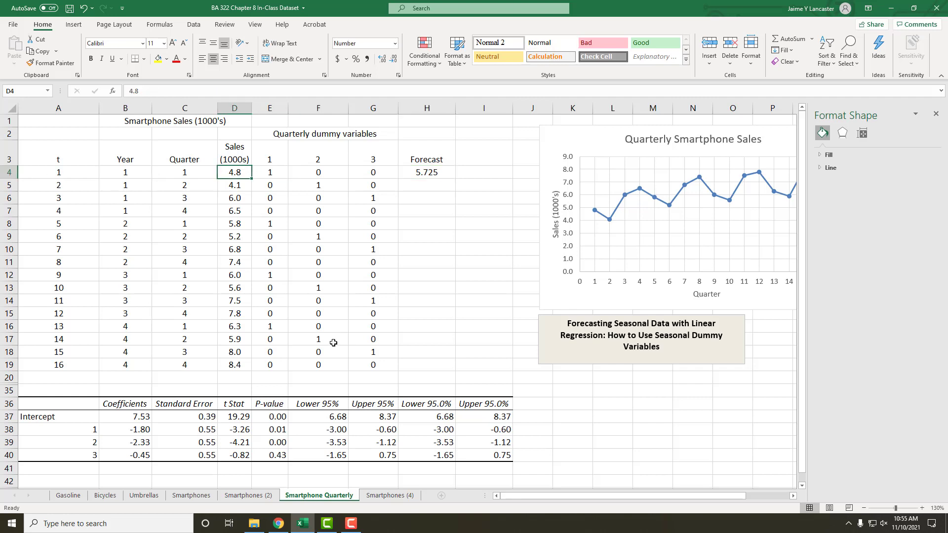
pyautogui.click(438, 175)
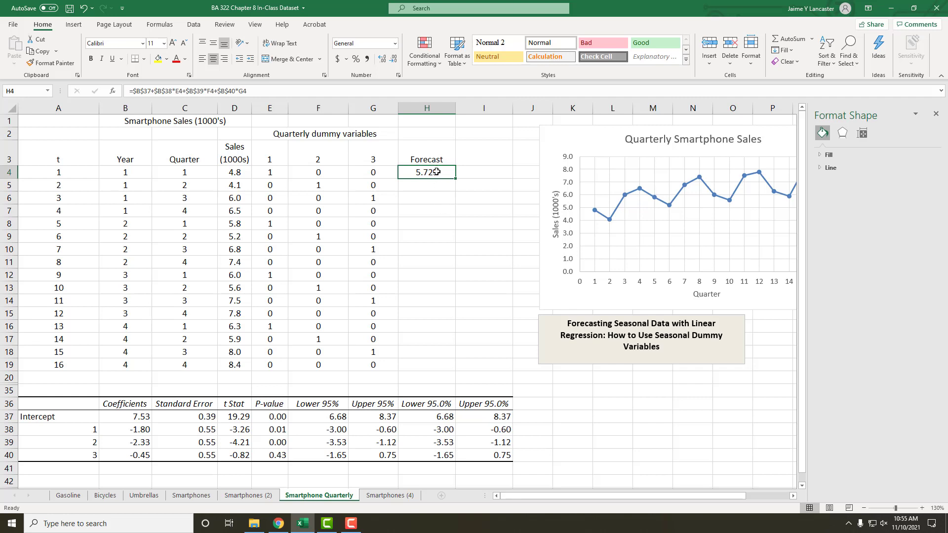
pyautogui.click(239, 173)
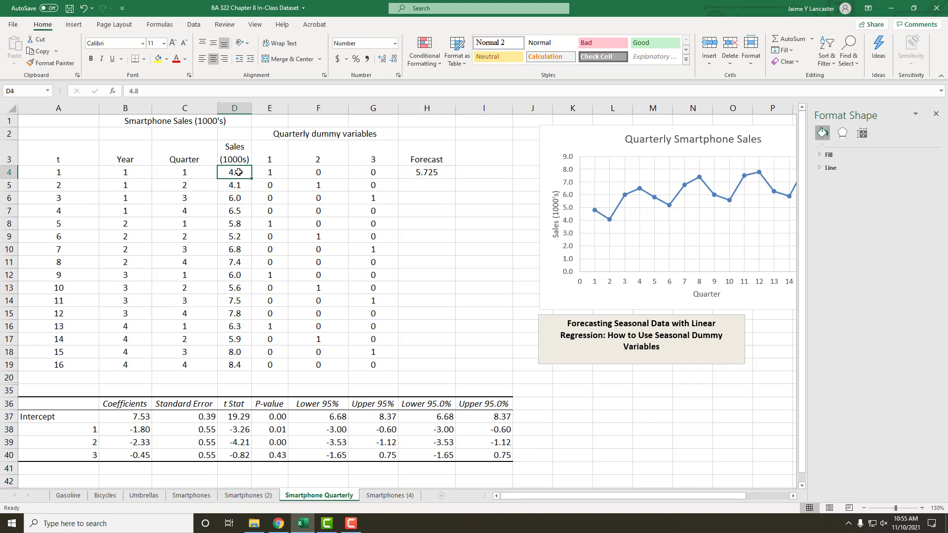
pyautogui.click(443, 172)
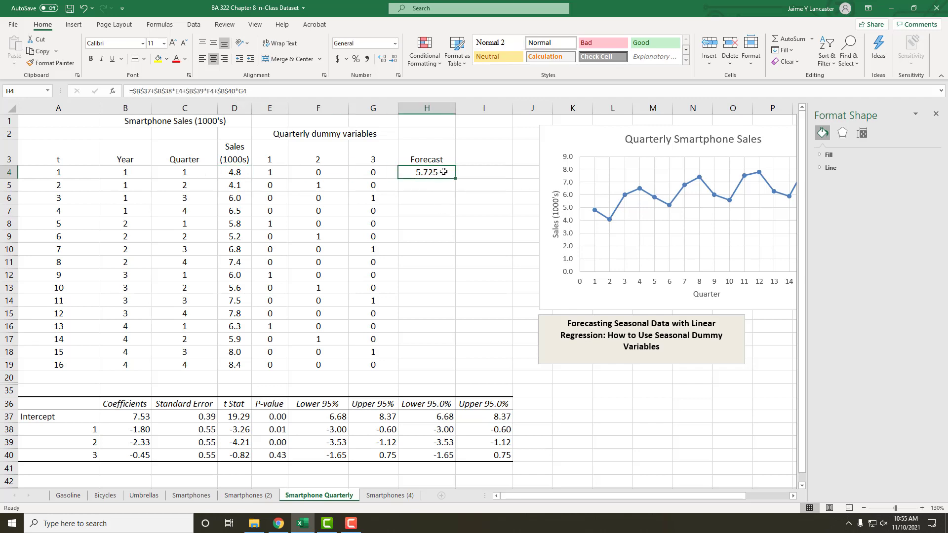
pyautogui.moveTo(454, 179); pyautogui.dragTo(450, 368)
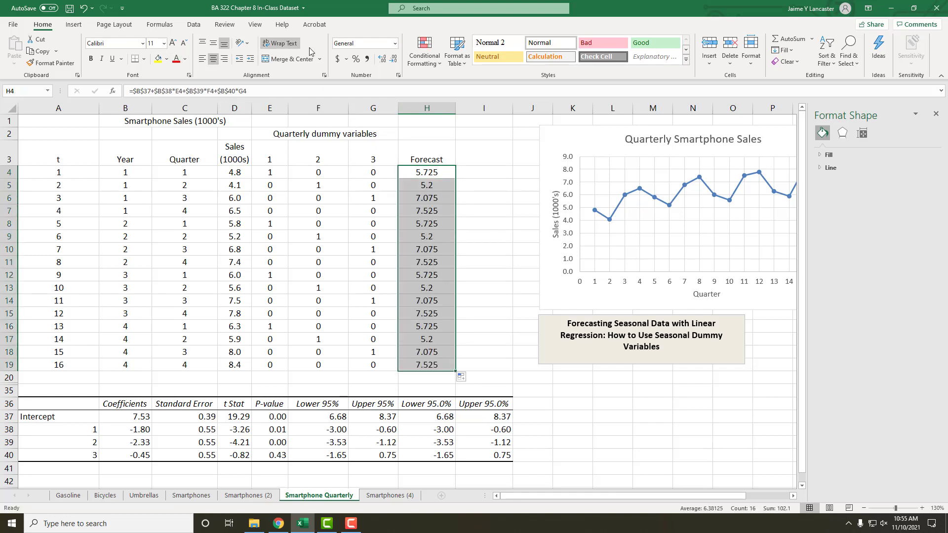
# Format the forecast values in H4:H19 as Number with two decimal places
pyautogui.click(394, 46)
pyautogui.click(387, 83)
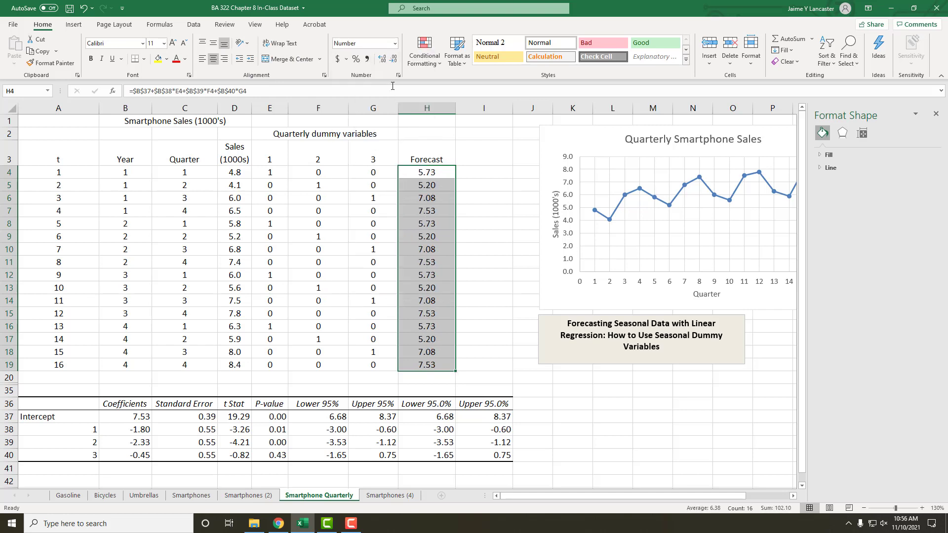
pyautogui.click(510, 195)
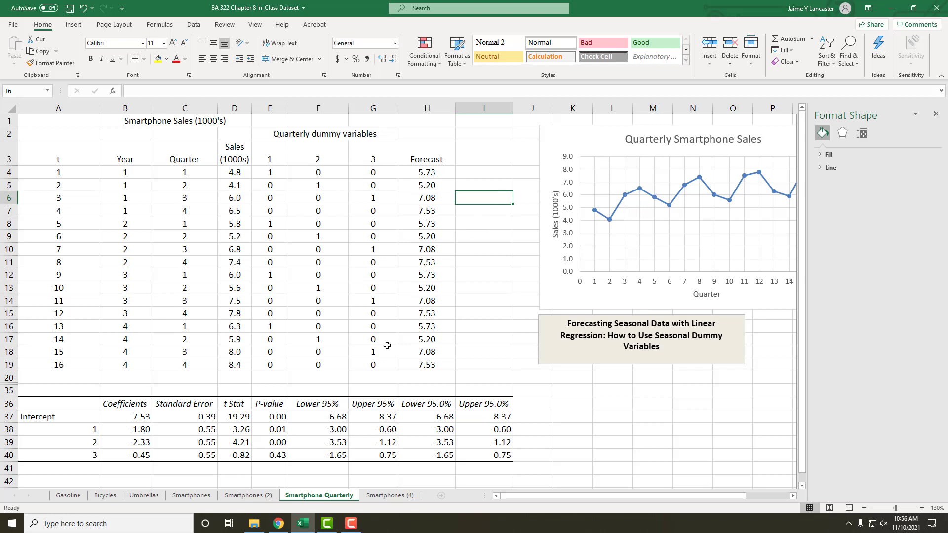
# Compare the first-quarter forecasts of all four years in H4, H8, H12 and H16
pyautogui.click(427, 170)
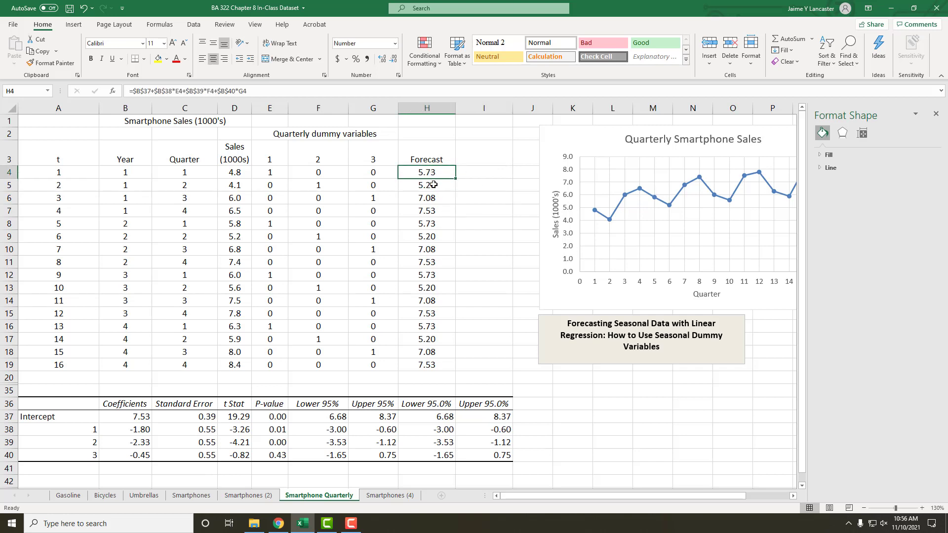
pyautogui.keyDown('ctrl'); pyautogui.click(427, 221); pyautogui.keyUp('ctrl')
pyautogui.keyDown('ctrl'); pyautogui.click(432, 276); pyautogui.keyUp('ctrl')
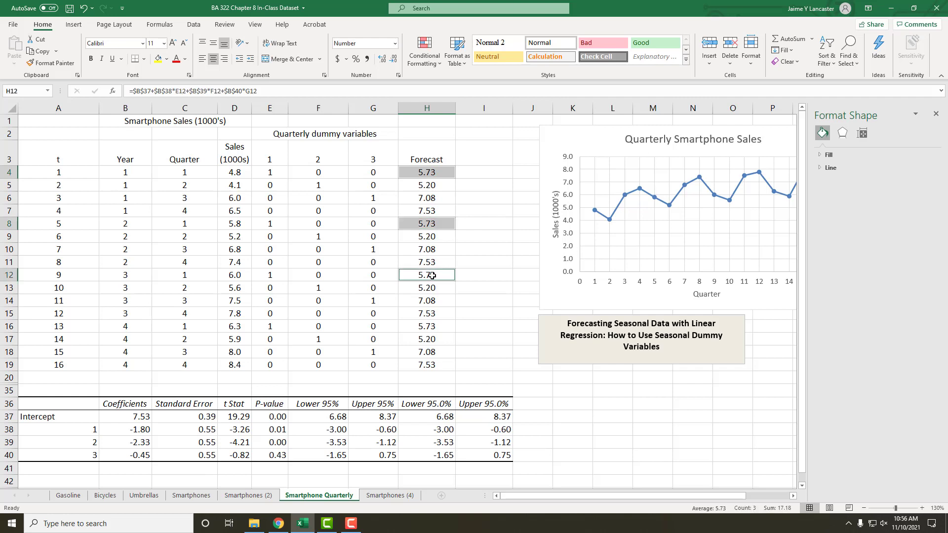
pyautogui.keyDown('ctrl'); pyautogui.click(441, 326); pyautogui.keyUp('ctrl')
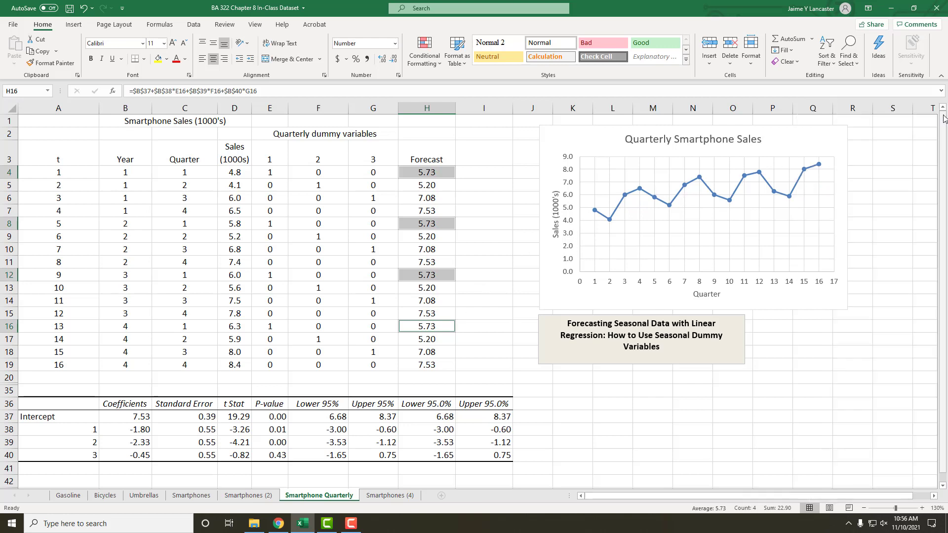
# Add a series named Forecast 1 to the sales chart, with X values A4:A19 and Y values H4:H19
pyautogui.click(936, 114)
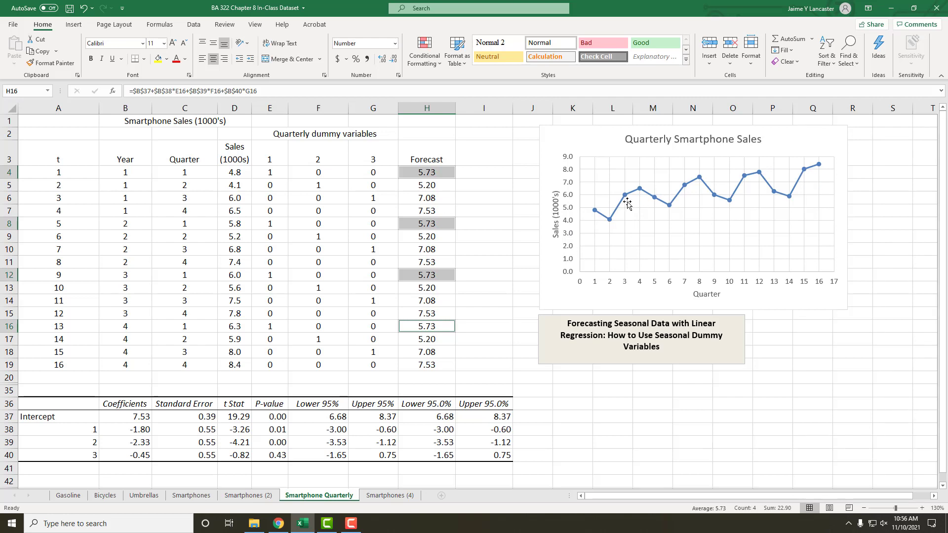
pyautogui.click(873, 285)
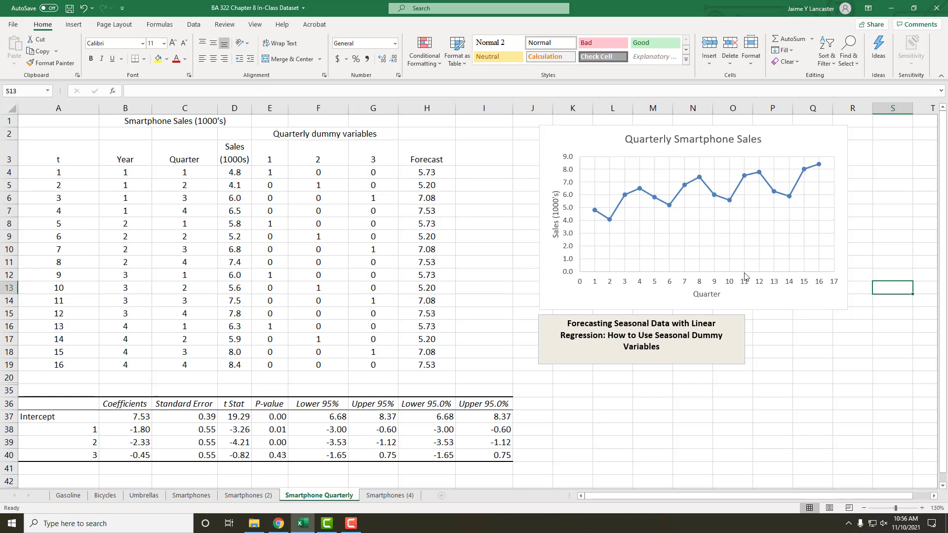
pyautogui.rightClick(675, 218)
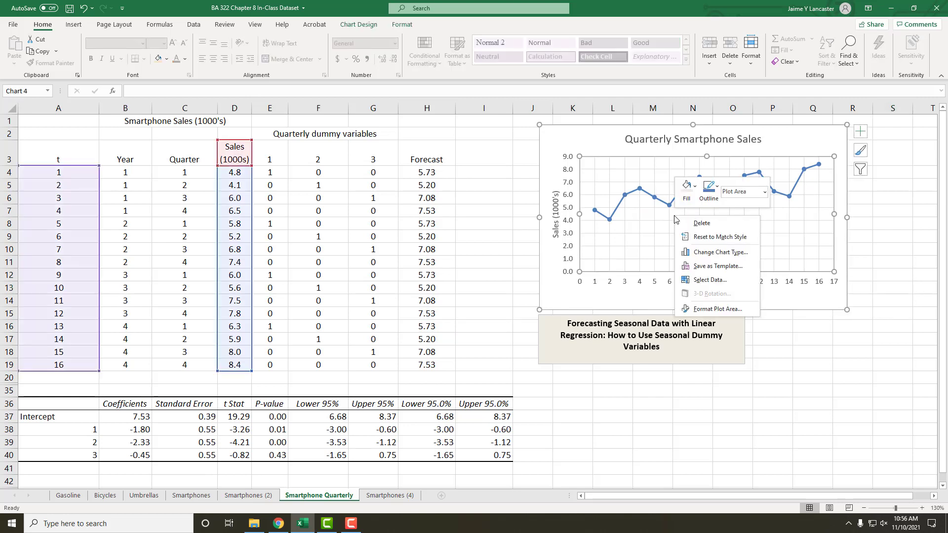
pyautogui.click(707, 280)
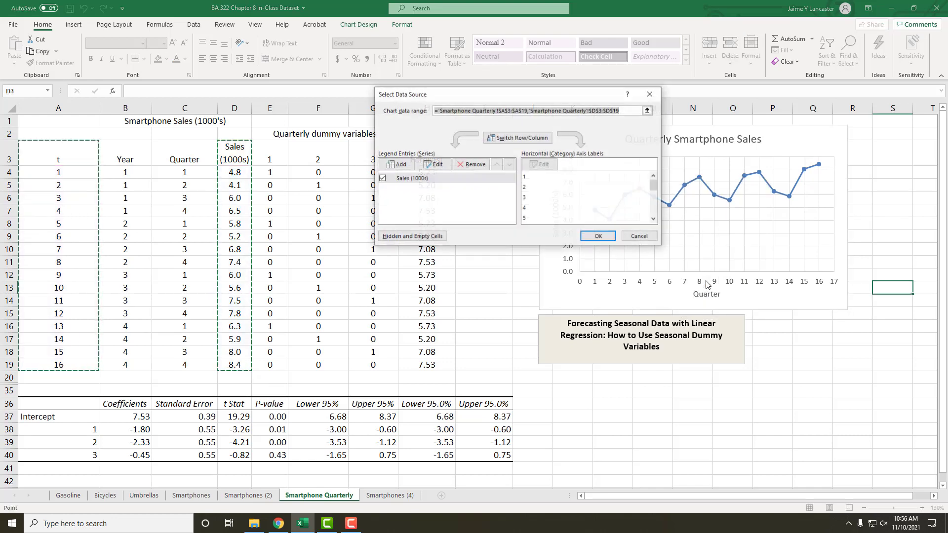
pyautogui.click(396, 163)
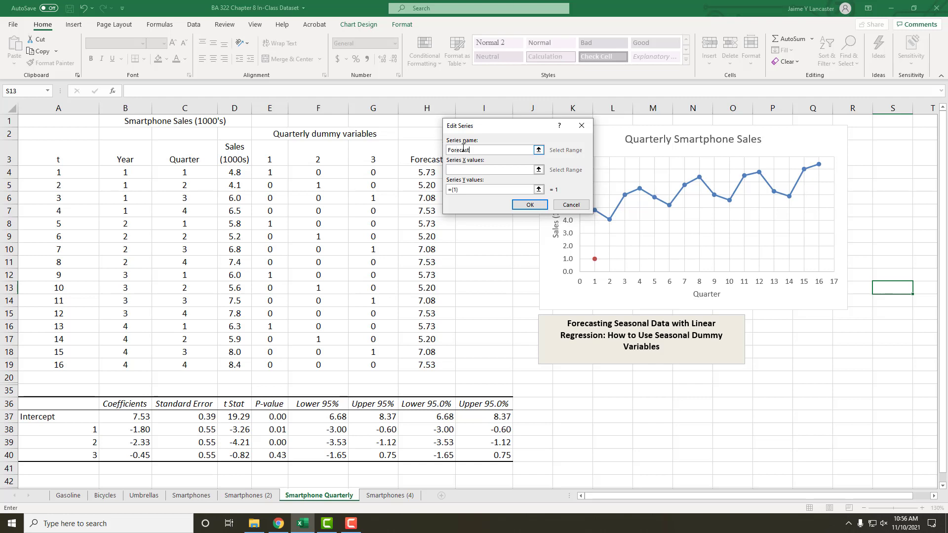
pyautogui.press('Tab')
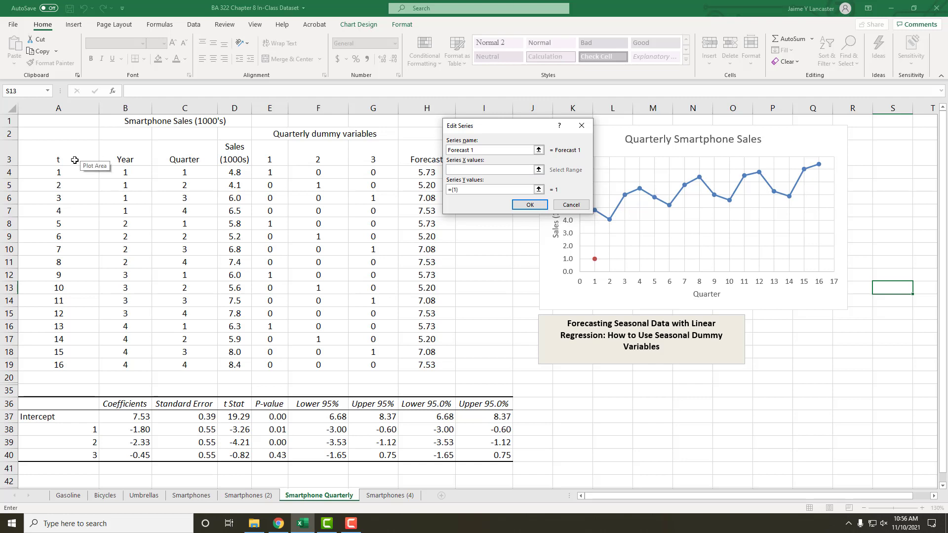
pyautogui.moveTo(72, 173); pyautogui.dragTo(68, 368)
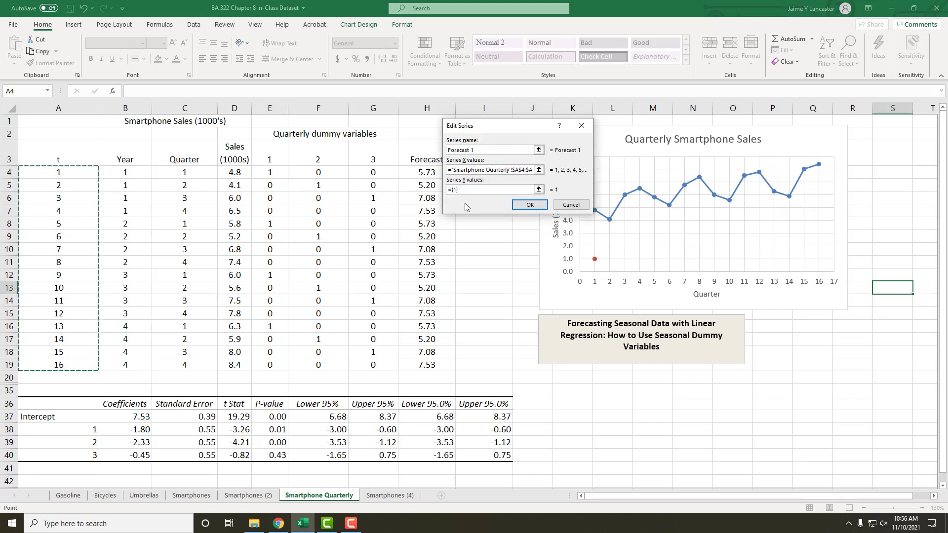
pyautogui.click(451, 192)
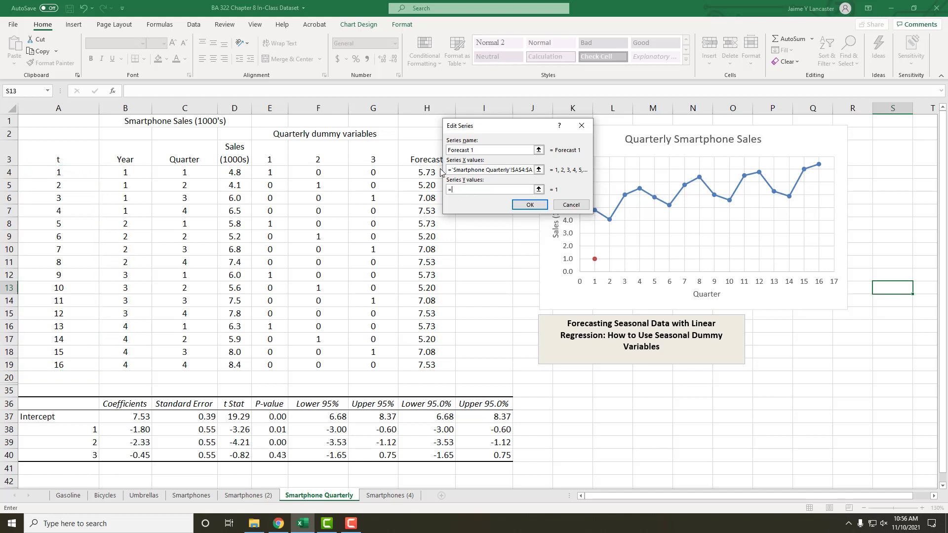
pyautogui.moveTo(431, 171); pyautogui.dragTo(420, 366)
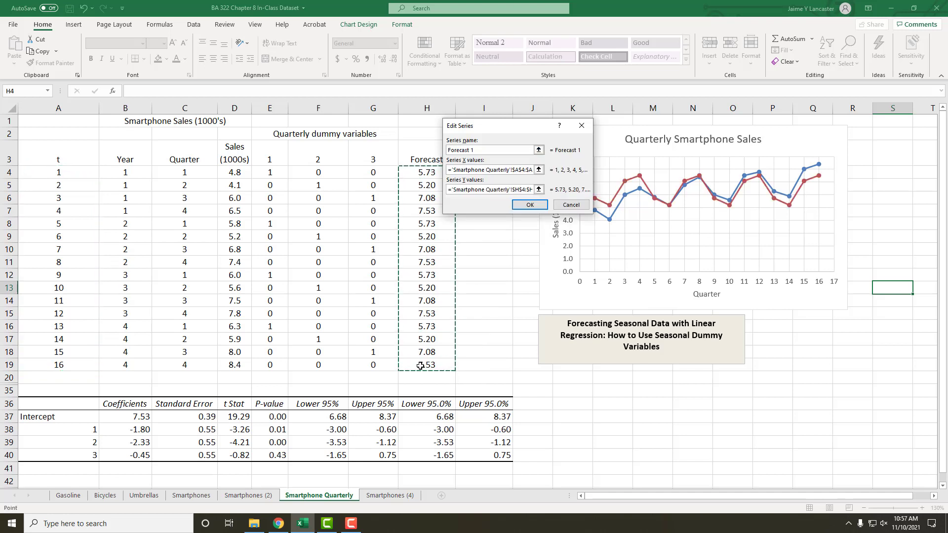
pyautogui.click(538, 205)
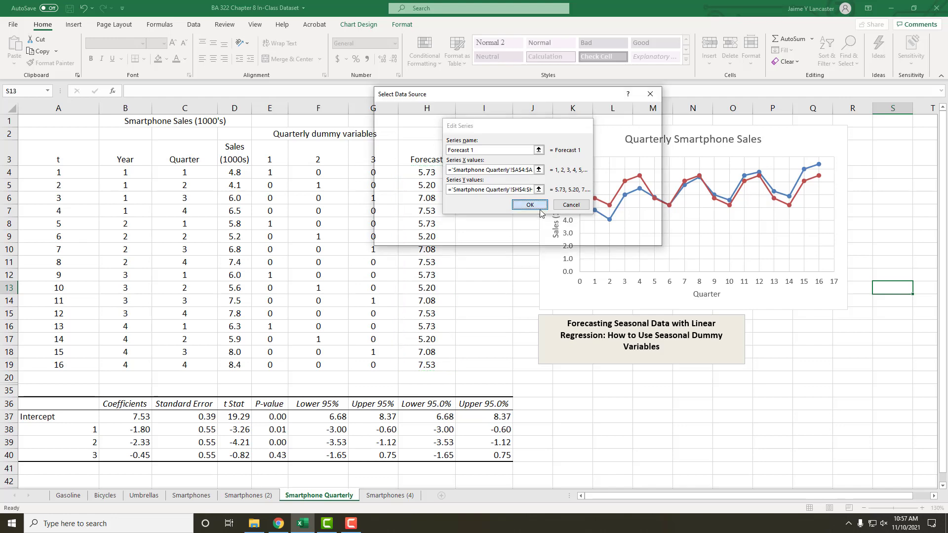
pyautogui.click(600, 237)
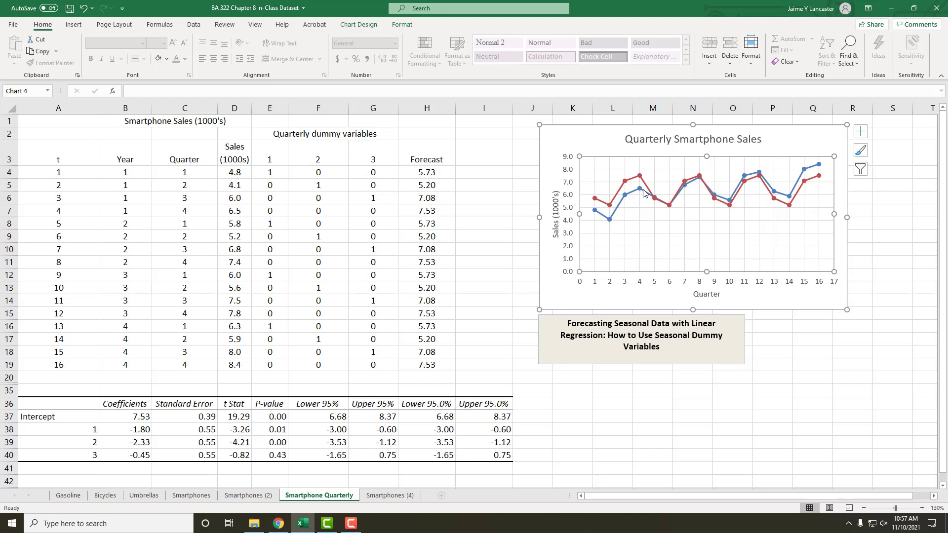
# Show the chart's legend and give the Forecast 1 line a dashed line style
pyautogui.click(865, 135)
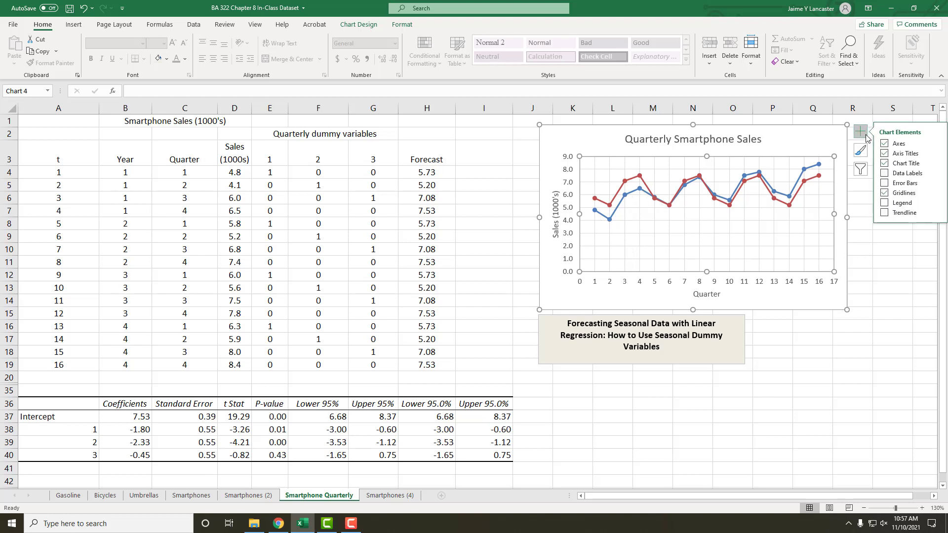
pyautogui.click(884, 203)
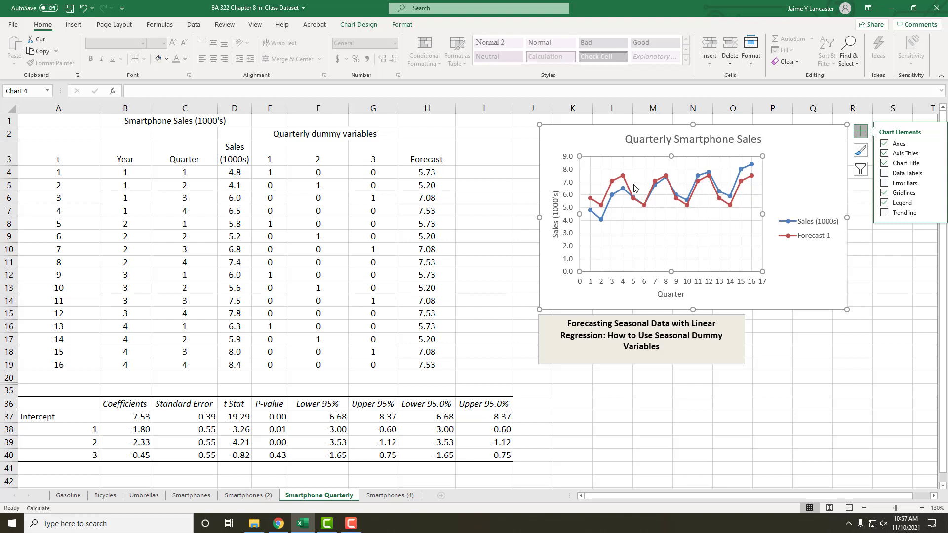
pyautogui.click(619, 180)
pyautogui.rightClick(618, 177)
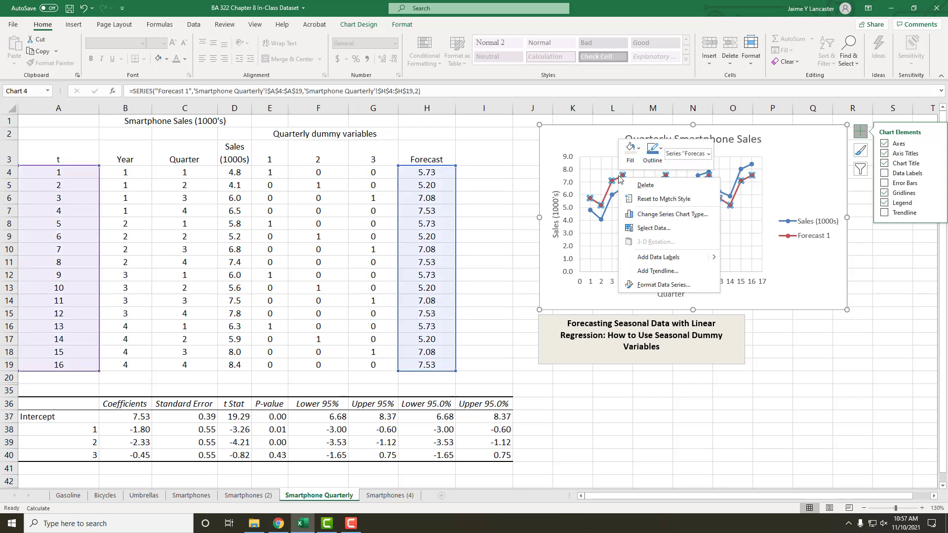
pyautogui.click(659, 288)
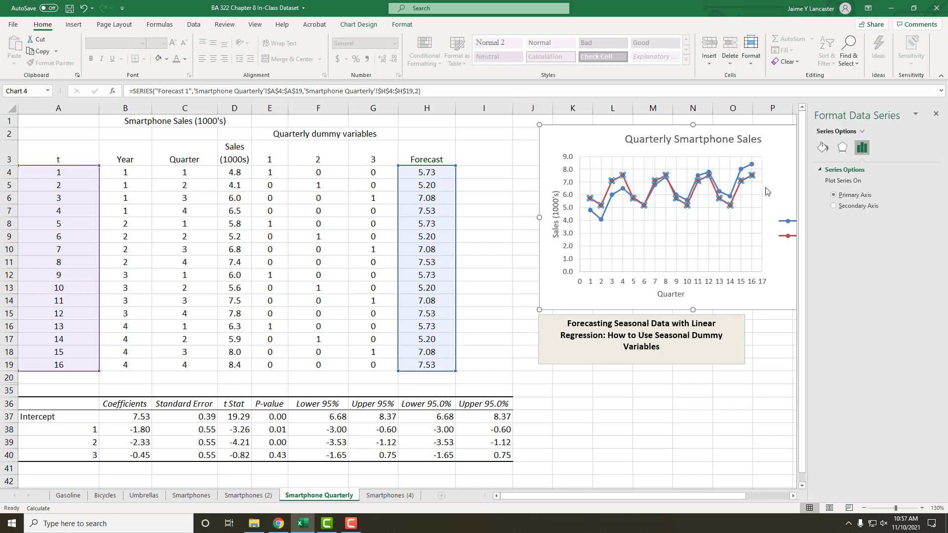
pyautogui.click(823, 147)
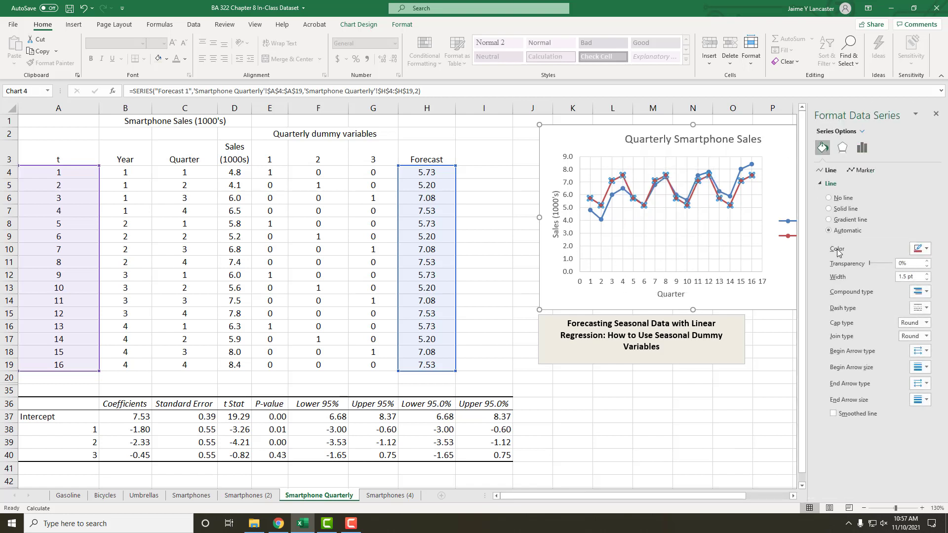
pyautogui.click(925, 310)
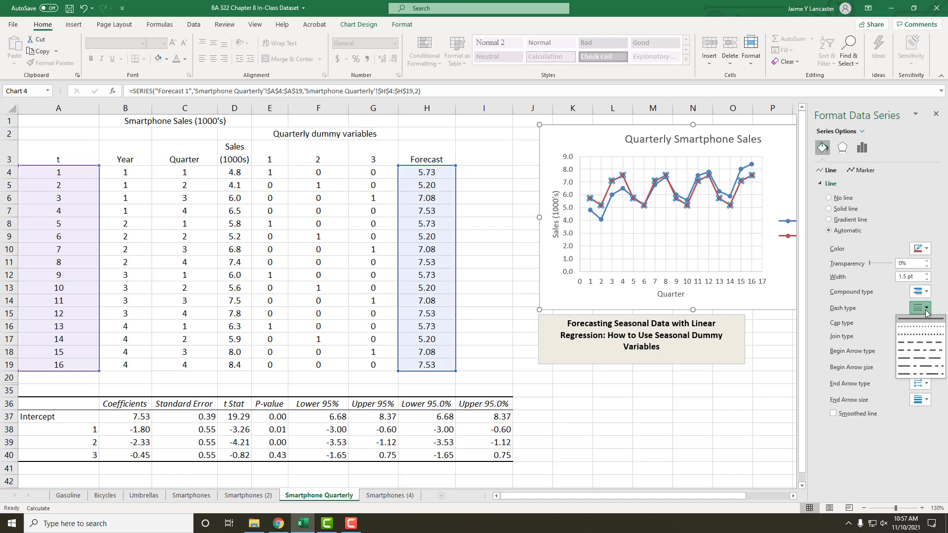
pyautogui.click(925, 343)
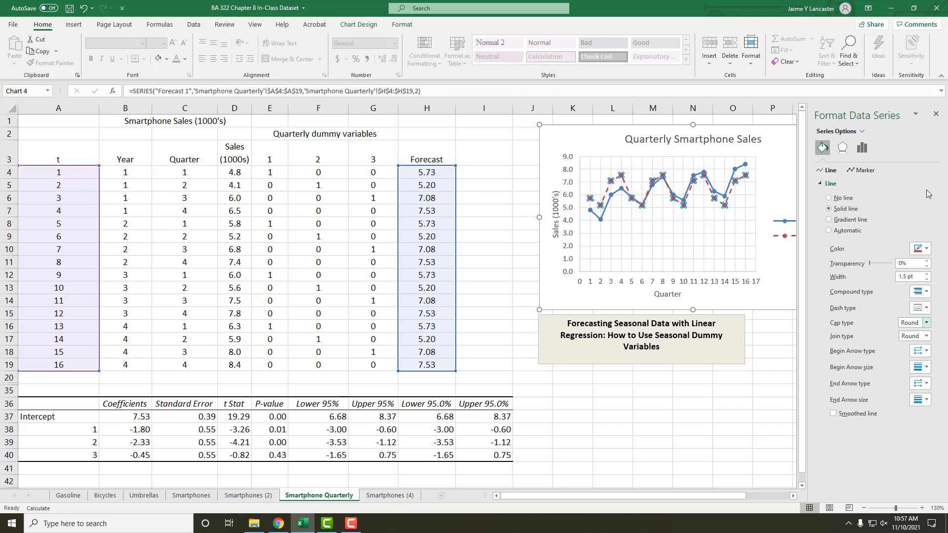
pyautogui.click(936, 114)
pyautogui.click(813, 376)
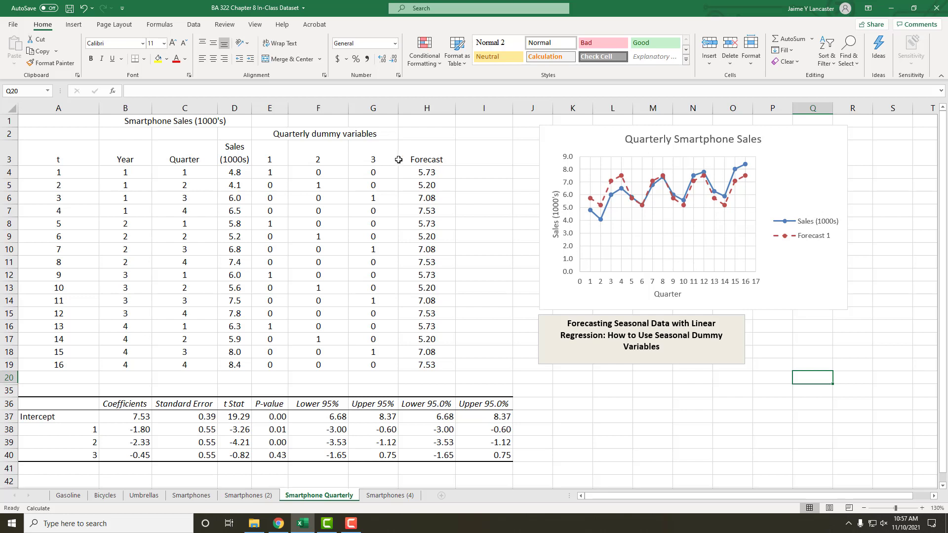
# Unhide the hidden rows between rows 20 and 35
pyautogui.moveTo(8, 378); pyautogui.dragTo(10, 389)
pyautogui.rightClick(10, 389)
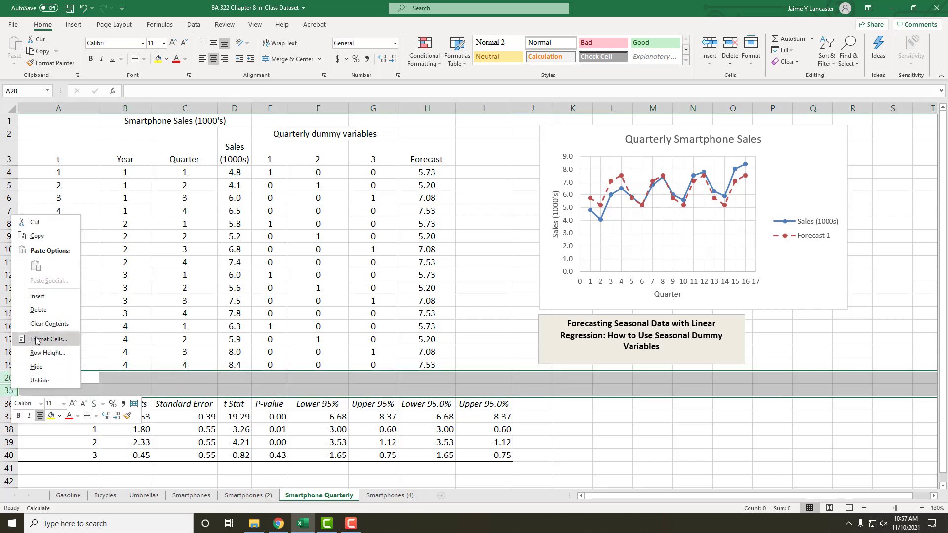
pyautogui.click(45, 379)
pyautogui.click(48, 379)
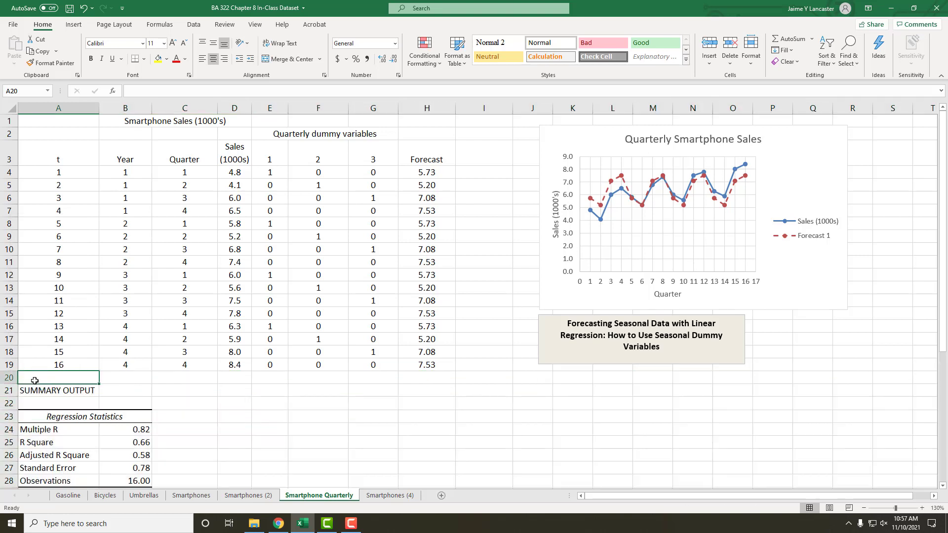
# Insert six blank rows at rows 20 to 25, above the regression summary output
pyautogui.moveTo(13, 377); pyautogui.dragTo(10, 443)
pyautogui.rightClick(10, 443)
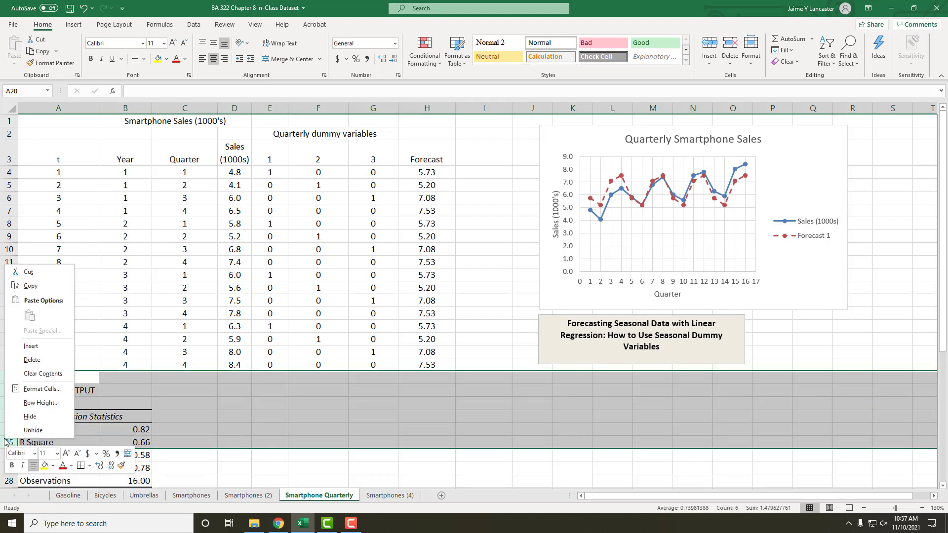
pyautogui.click(30, 346)
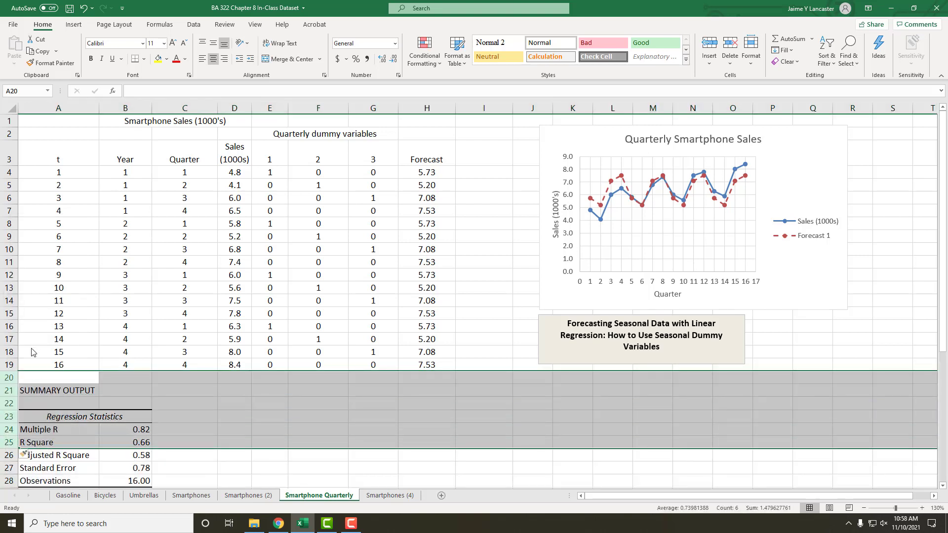
pyautogui.click(326, 453)
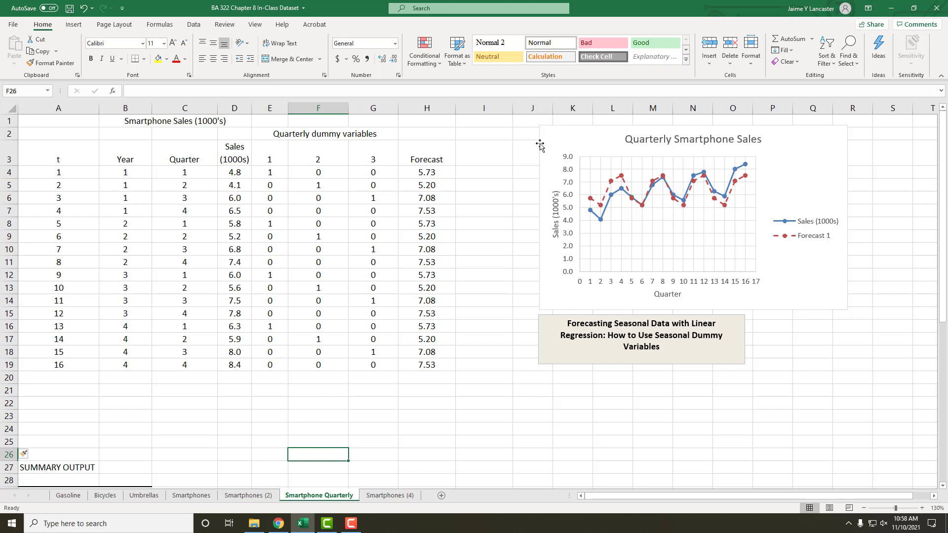
# Move the chart and the text box beneath it to the right, clear of columns I and J
pyautogui.moveTo(540, 144); pyautogui.dragTo(582, 133)
pyautogui.click(550, 336)
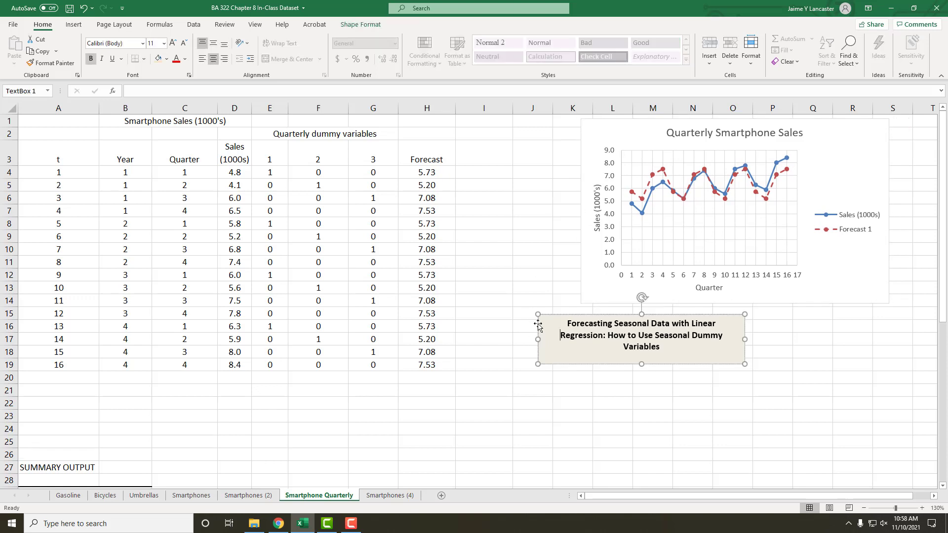
pyautogui.moveTo(537, 325); pyautogui.dragTo(582, 322)
pyautogui.click(505, 304)
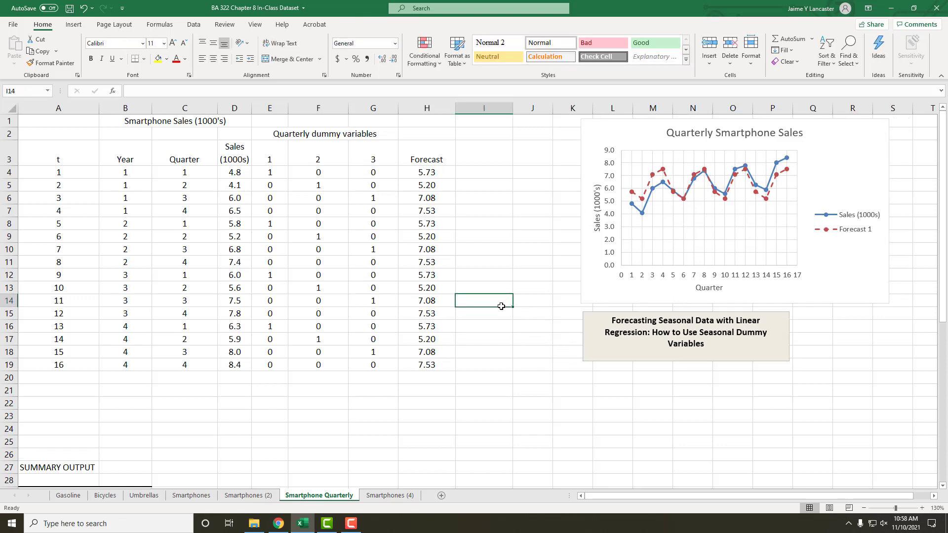
# Add the column headings Error in I3 and Squared Error in J3
pyautogui.click(493, 167)
pyautogui.click(496, 147)
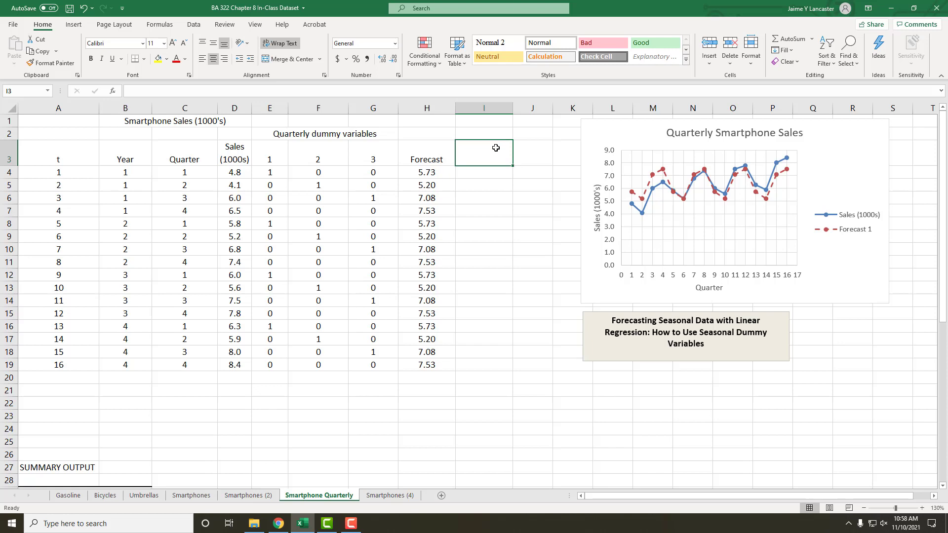
pyautogui.write('Error')
pyautogui.press('Tab')
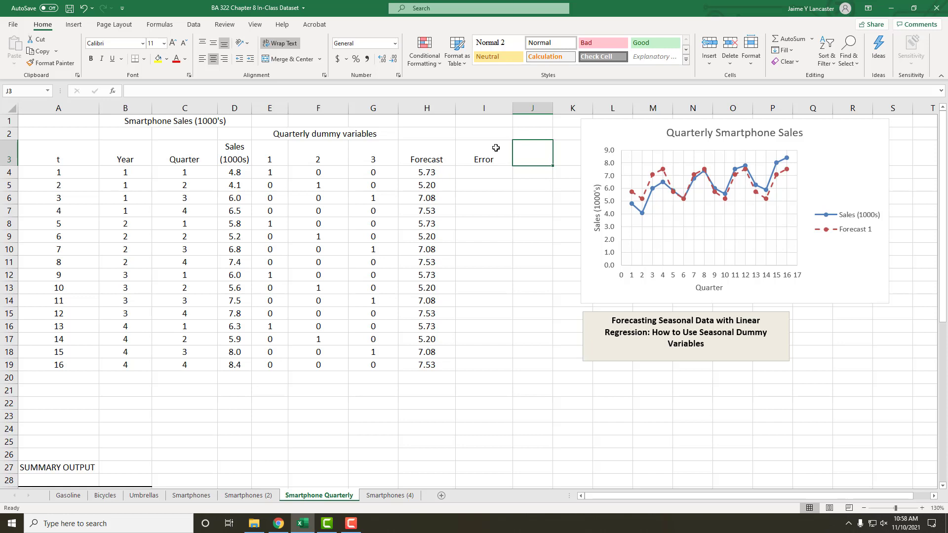
pyautogui.write('Sq')
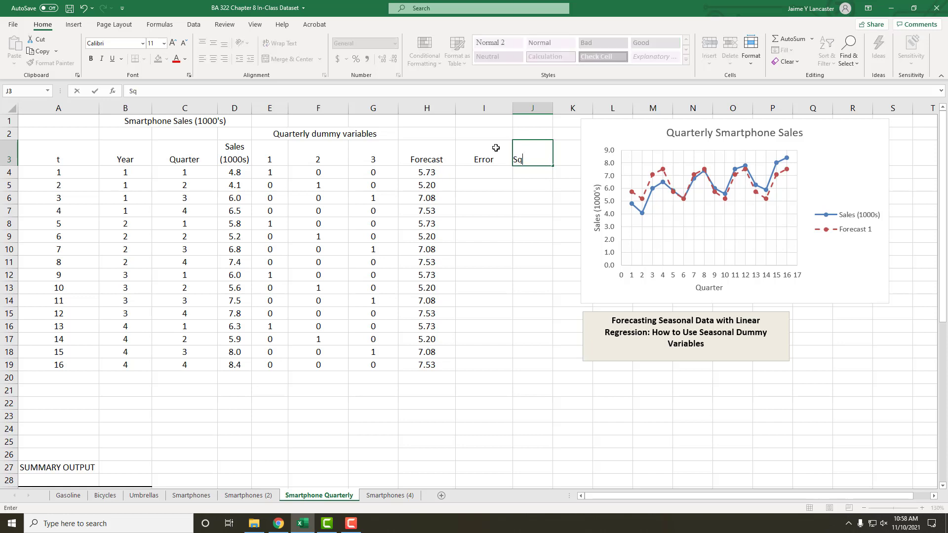
pyautogui.write('uared Error')
pyautogui.press('Return')
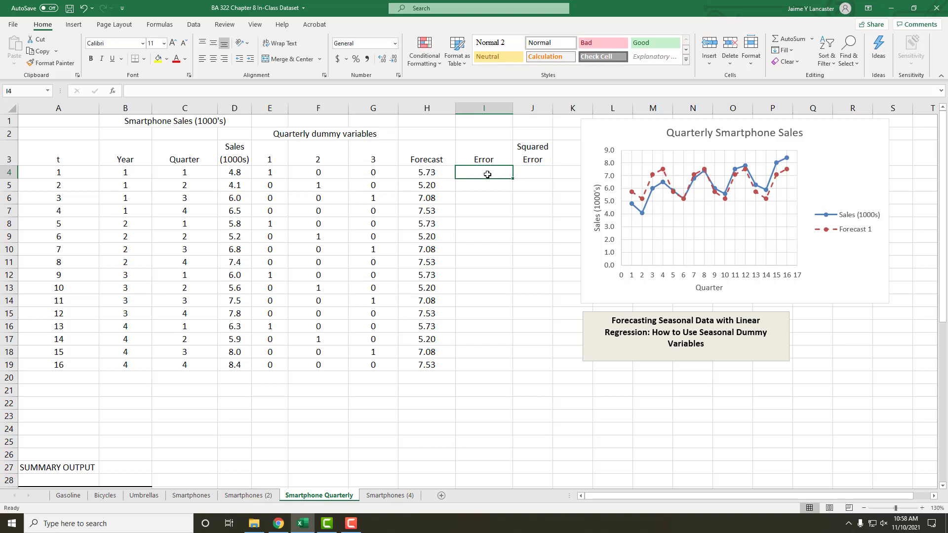
# Calculate the first forecast error in I4 as actual sales minus forecast with =D4-H4
pyautogui.write('=')
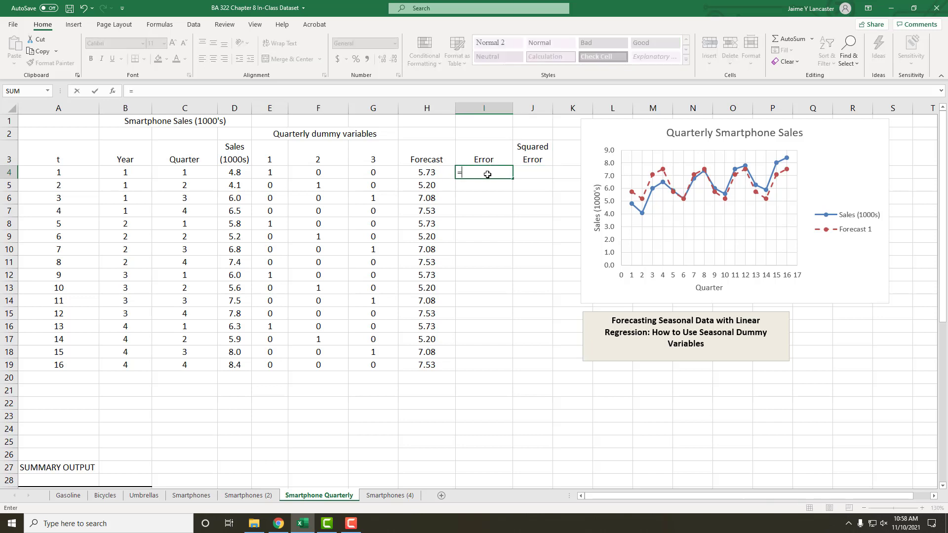
pyautogui.click(240, 171)
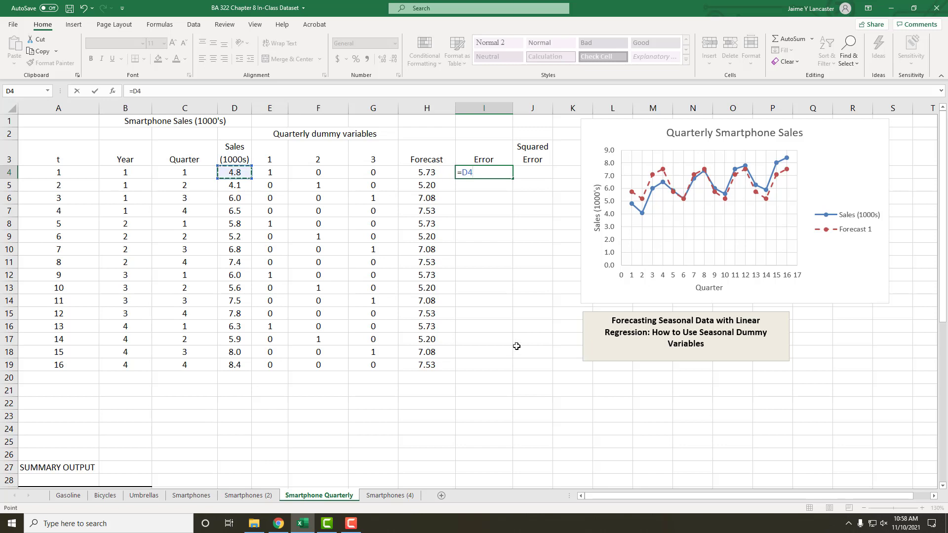
pyautogui.write('-')
pyautogui.click(425, 172)
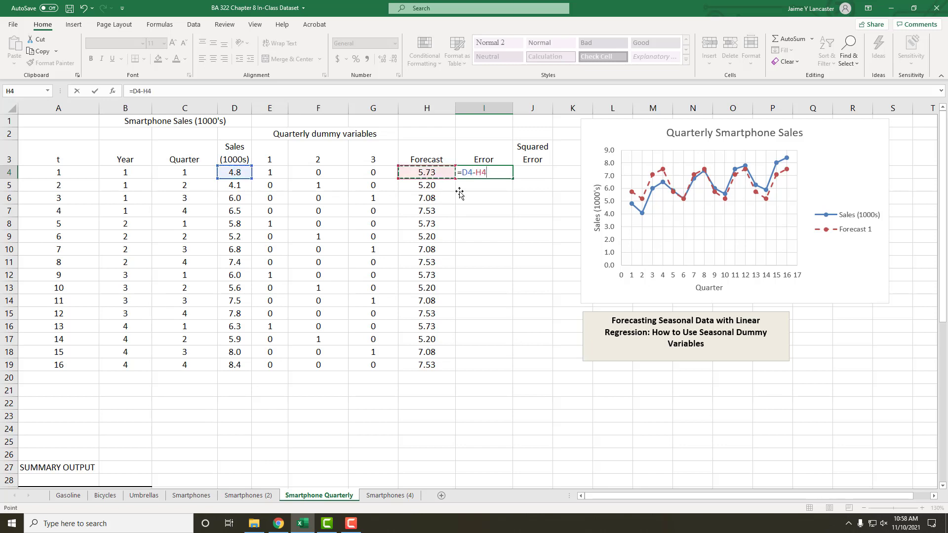
pyautogui.press('Return')
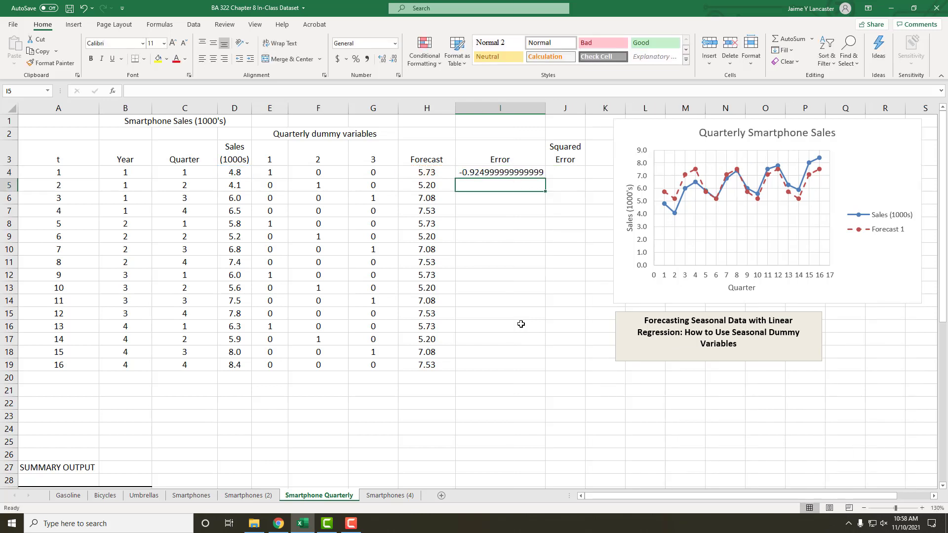
pyautogui.click(494, 173)
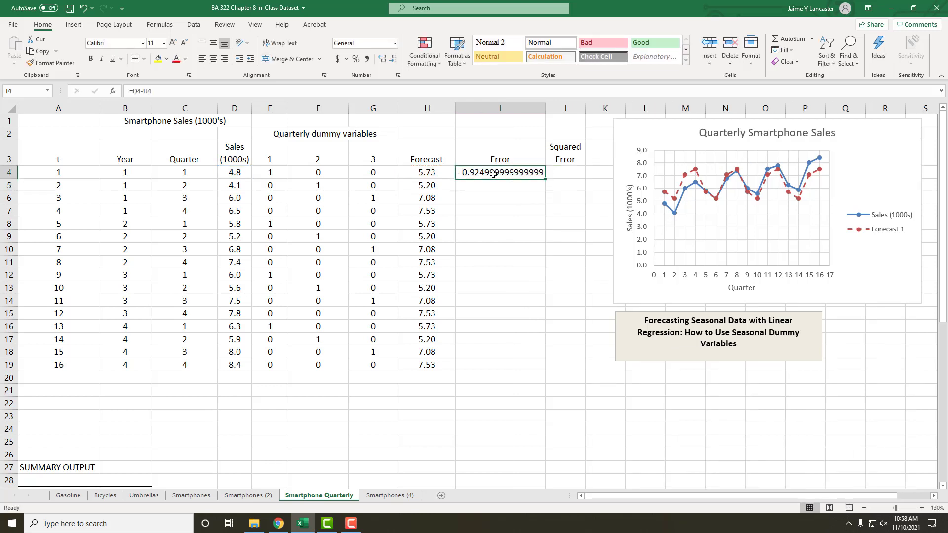
# Fill the error formula down from I4 to I19 and show the errors in Number format with two decimals
pyautogui.doubleClick(545, 178)
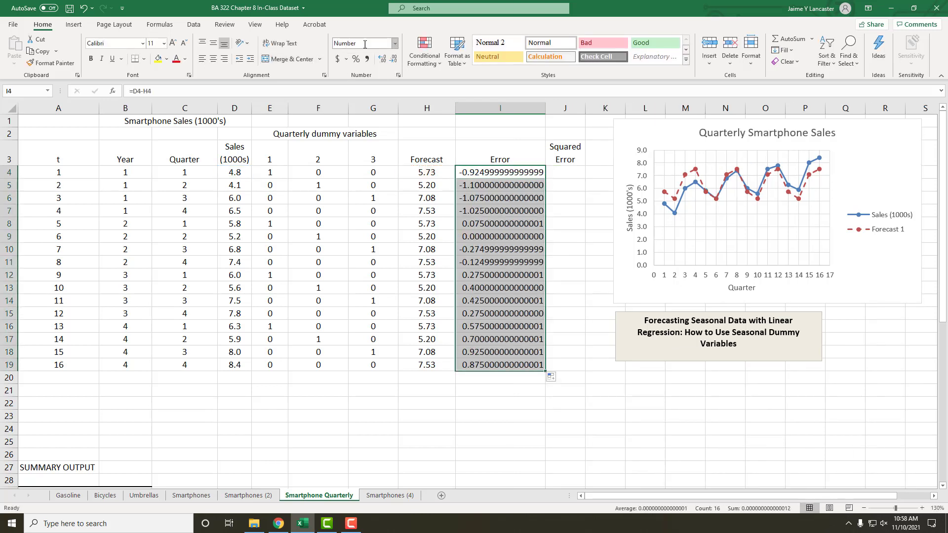
pyautogui.click(395, 43)
pyautogui.click(387, 87)
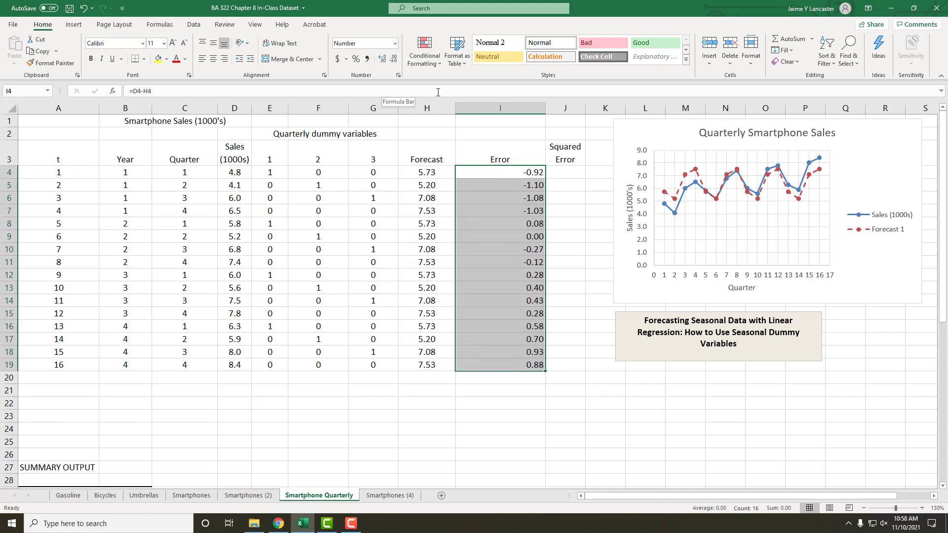
# Center the contents of column I and autofit the widths of columns I and J
pyautogui.click(496, 109)
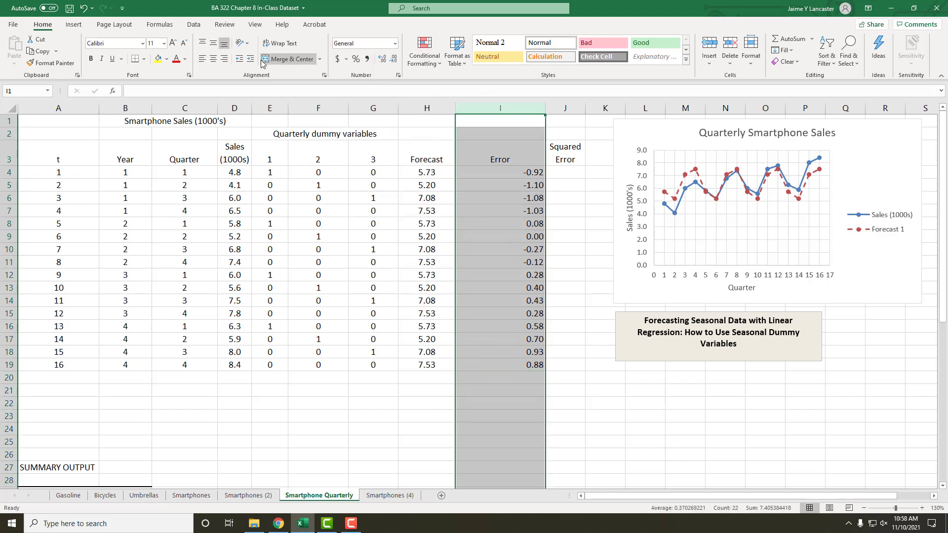
pyautogui.click(214, 59)
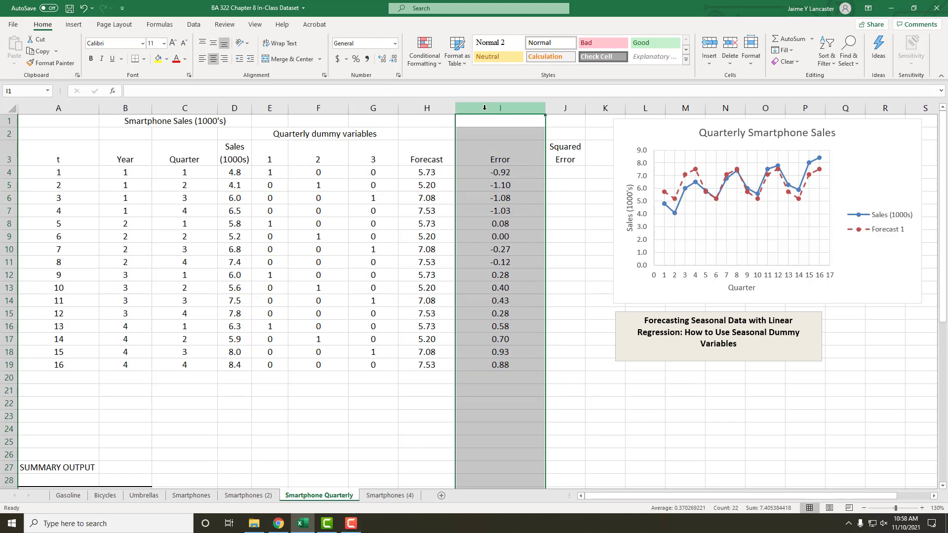
pyautogui.moveTo(485, 108); pyautogui.dragTo(556, 108)
pyautogui.doubleClick(545, 108)
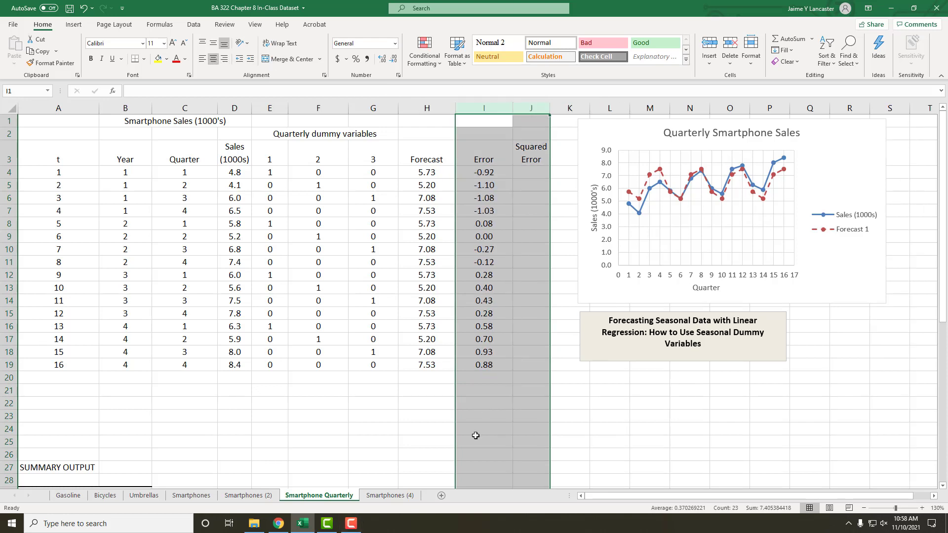
# Examine the signs of the first eight errors and the last eight errors against the sales chart
pyautogui.click(484, 173)
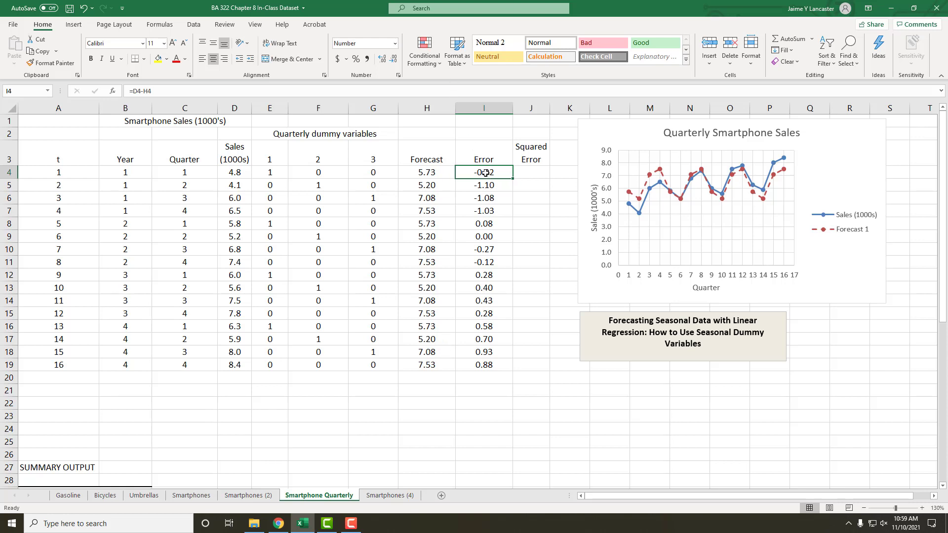
pyautogui.moveTo(485, 173); pyautogui.dragTo(482, 262)
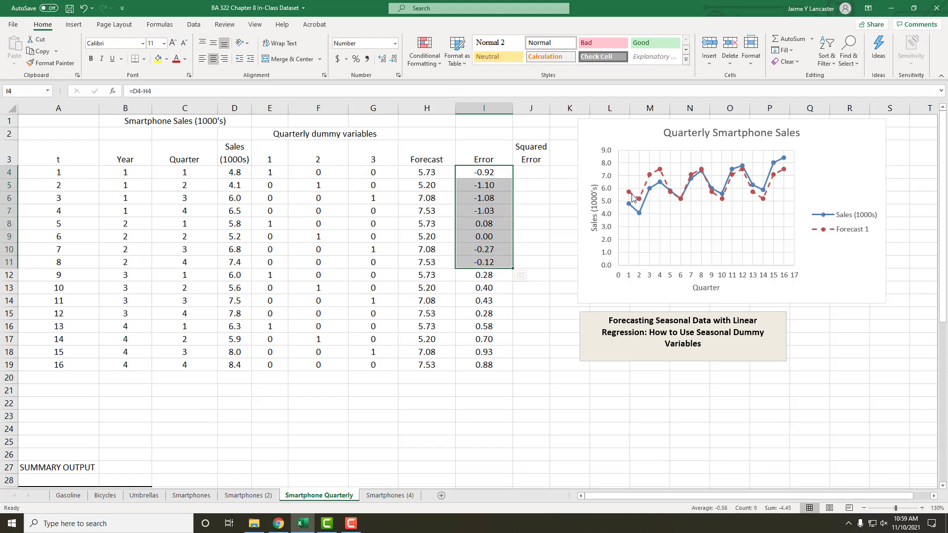
pyautogui.moveTo(634, 199)
pyautogui.moveTo(489, 274); pyautogui.dragTo(486, 365)
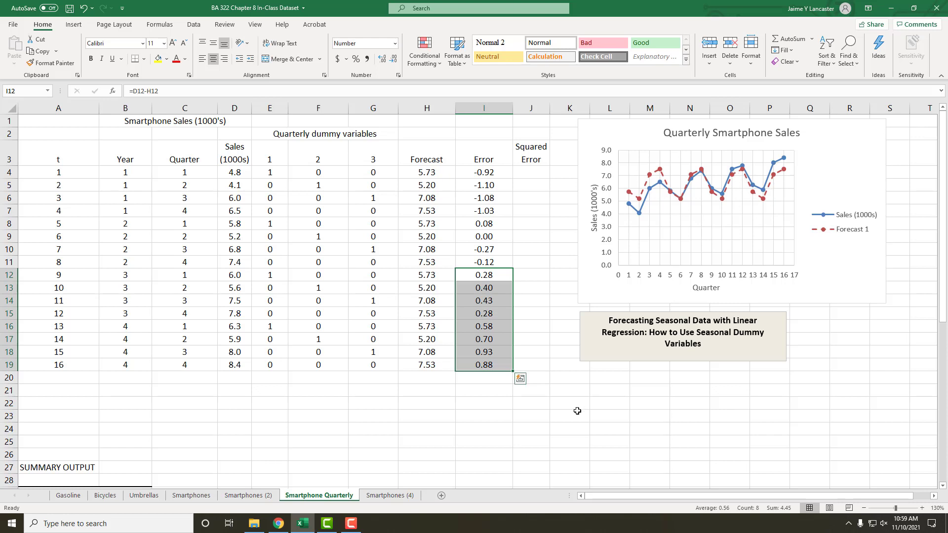
pyautogui.click(565, 437)
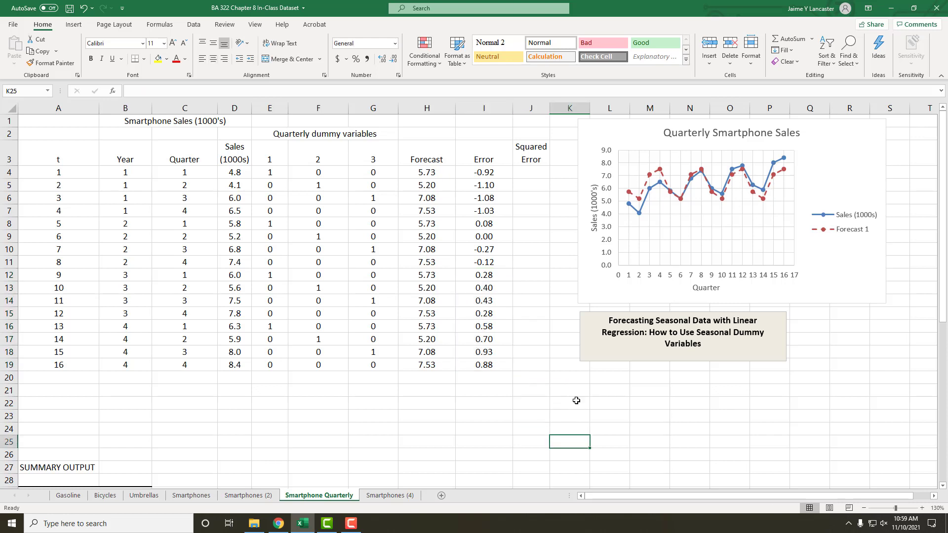
# Calculate the first squared error in J4 with =I4^2
pyautogui.click(541, 175)
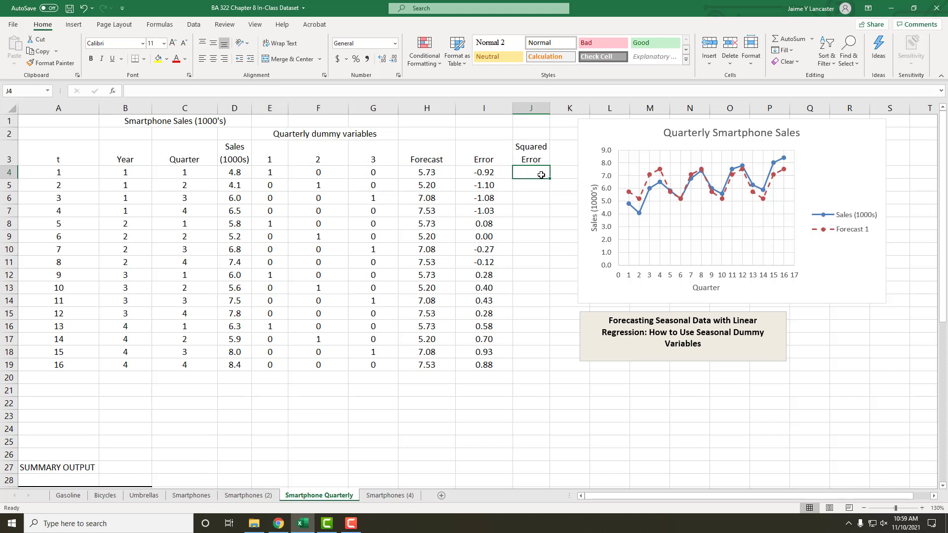
pyautogui.write('=')
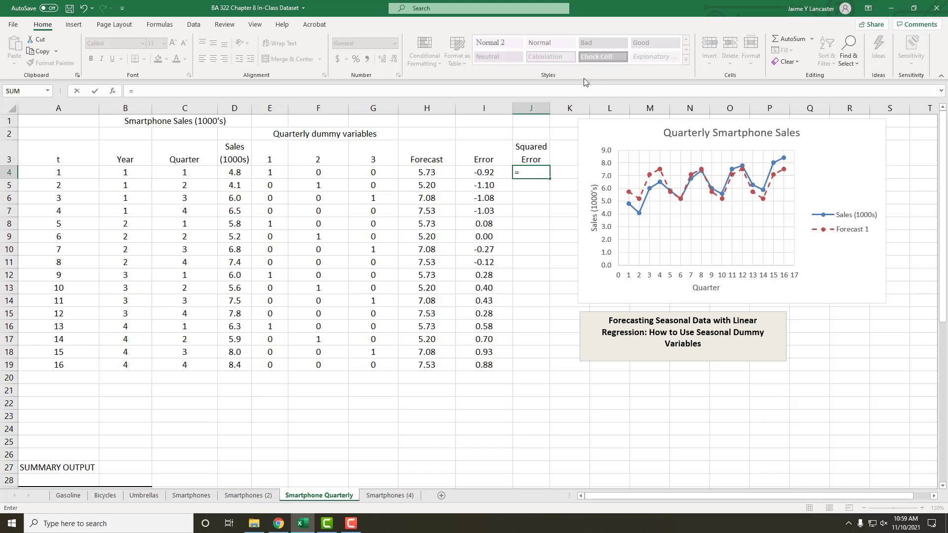
pyautogui.click(487, 170)
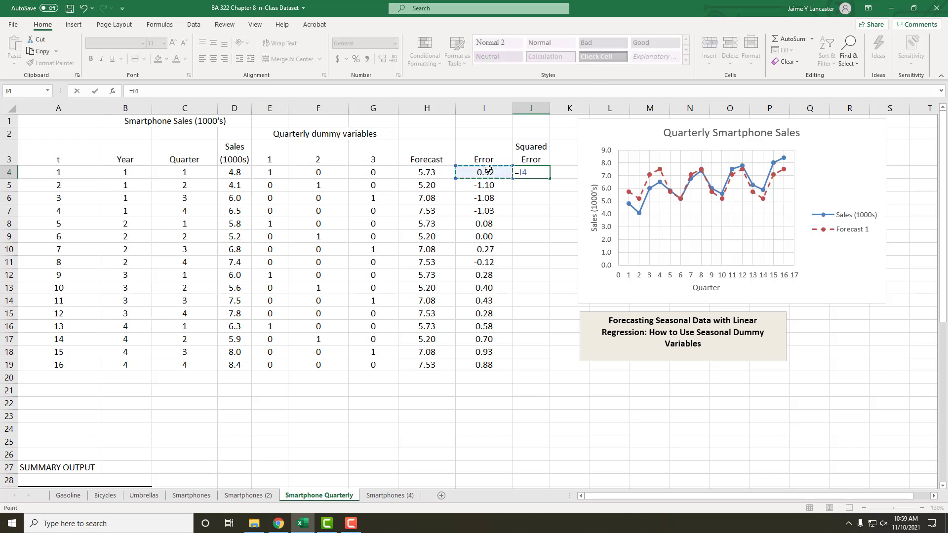
pyautogui.write('^2')
pyautogui.press('Return')
# Fill the squared error formula down from J4 to J19 and apply Number format with two decimals
pyautogui.click(563, 173)
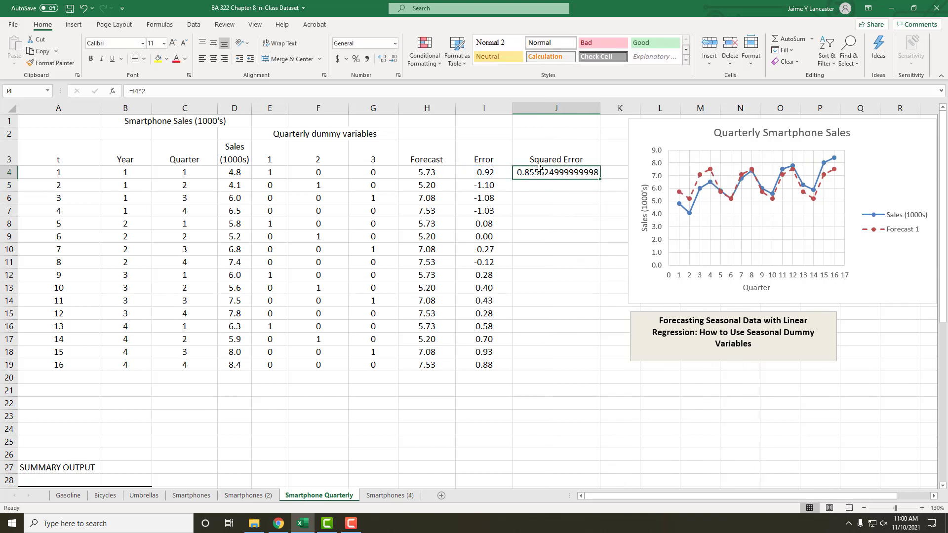
pyautogui.doubleClick(598, 180)
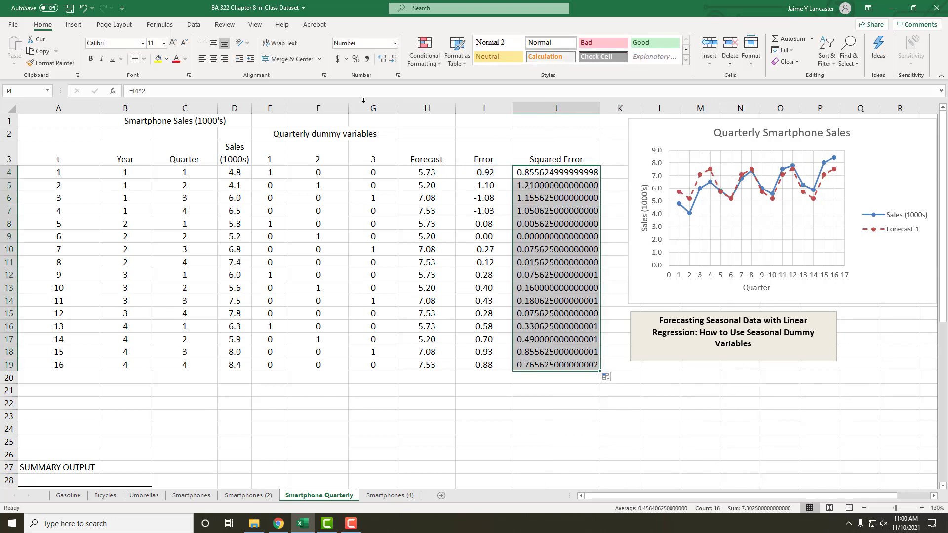
pyautogui.click(395, 46)
pyautogui.click(387, 91)
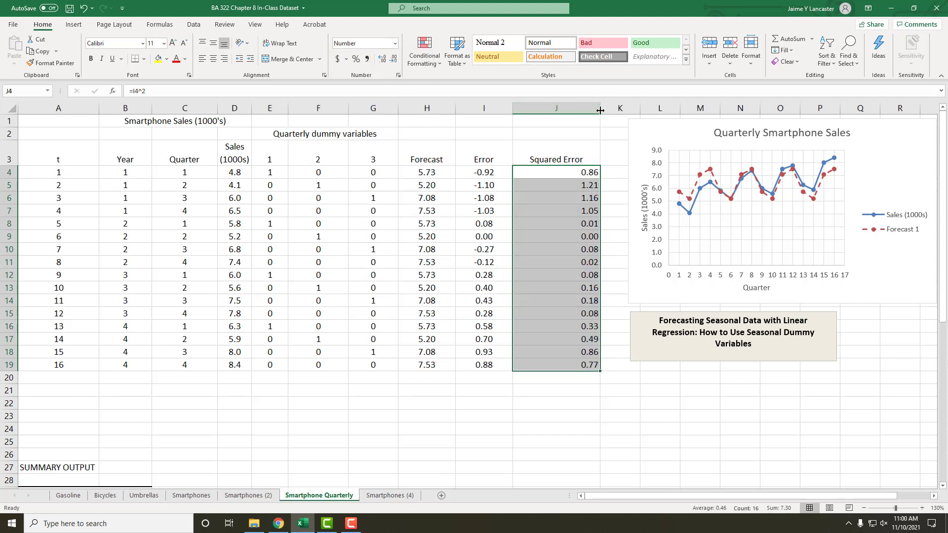
# Narrow column J and center the squared errors in J4:J19
pyautogui.moveTo(563, 112); pyautogui.dragTo(564, 111)
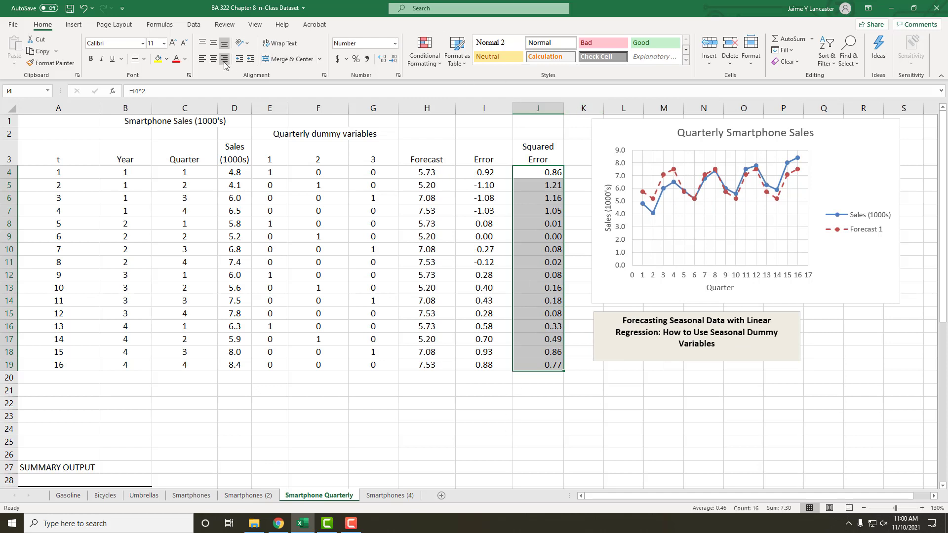
pyautogui.moveTo(429, 390); pyautogui.dragTo(422, 399)
pyautogui.click(422, 399)
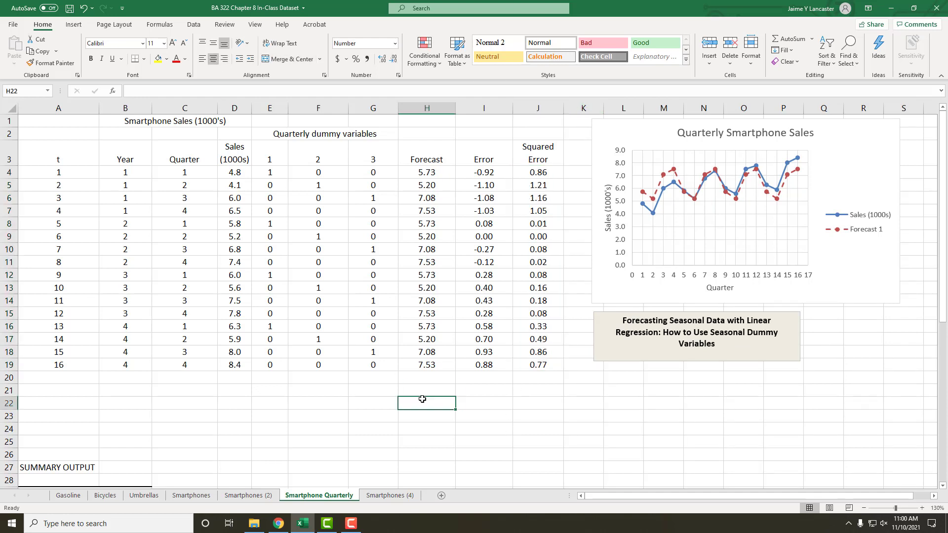
# Average the errors in I20 with =AVERAGE(I4:I19) and fill the formula across to J20 for the squared errors
pyautogui.click(469, 378)
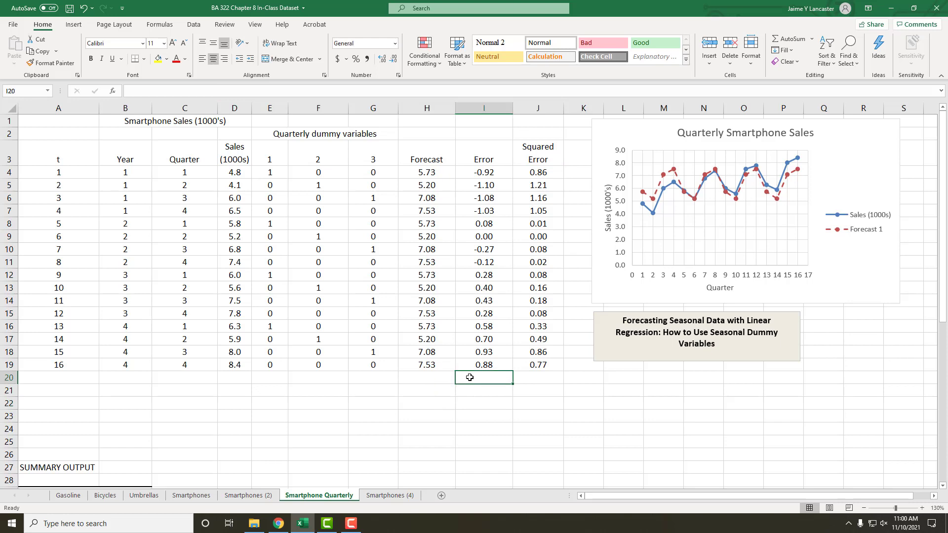
pyautogui.write('=')
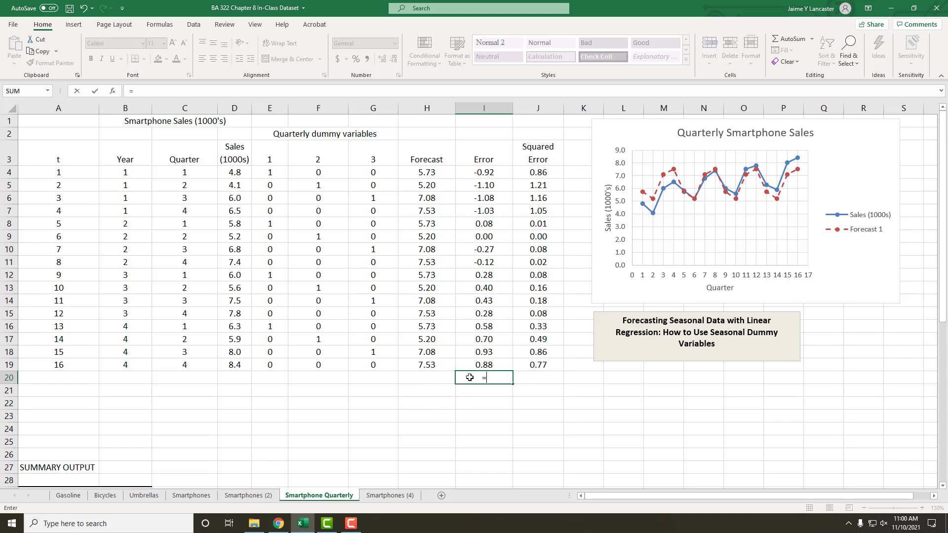
pyautogui.write('average(')
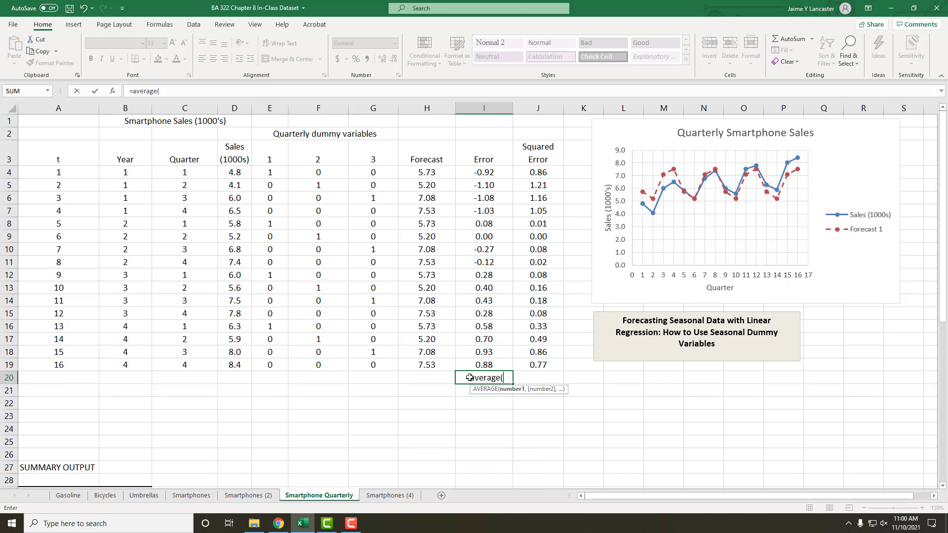
pyautogui.moveTo(472, 174); pyautogui.dragTo(488, 360)
pyautogui.write(')')
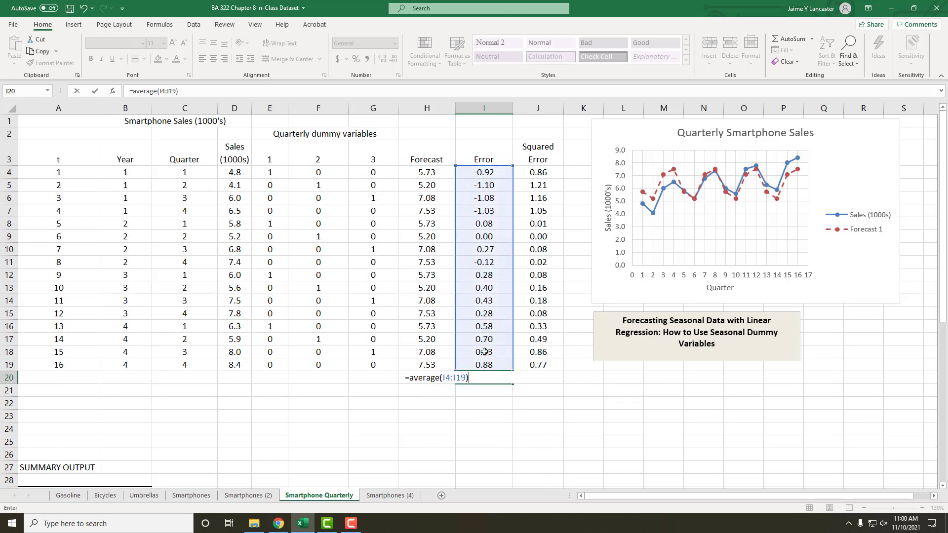
pyautogui.press('Return')
pyautogui.click(486, 377)
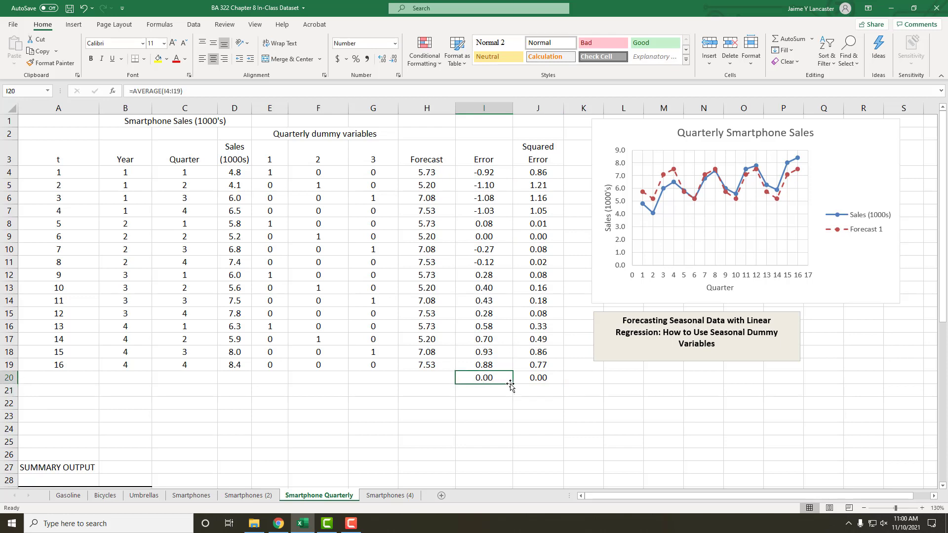
pyautogui.moveTo(511, 385); pyautogui.dragTo(539, 384)
pyautogui.click(548, 413)
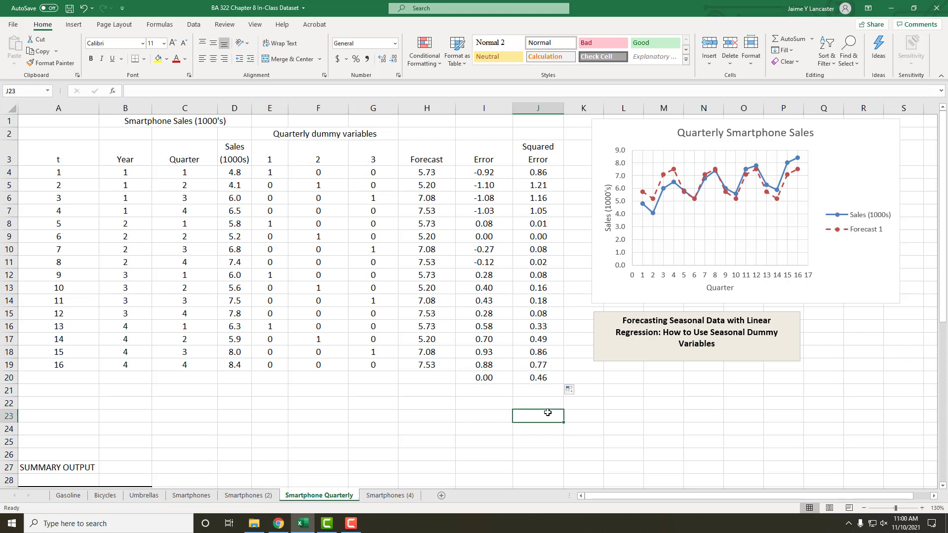
# Add a top border to the averages in I20:J20
pyautogui.moveTo(487, 378); pyautogui.dragTo(526, 378)
pyautogui.click(146, 59)
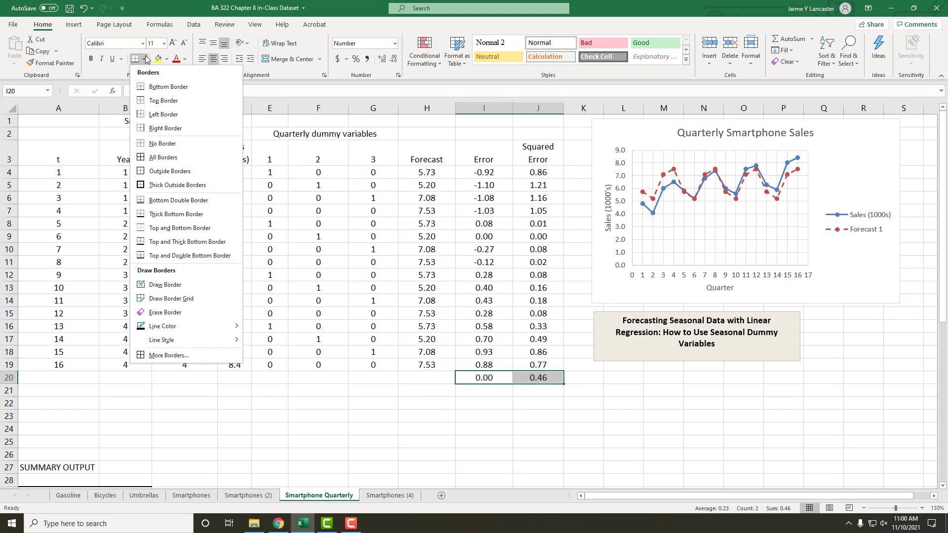
pyautogui.click(171, 101)
pyautogui.click(393, 428)
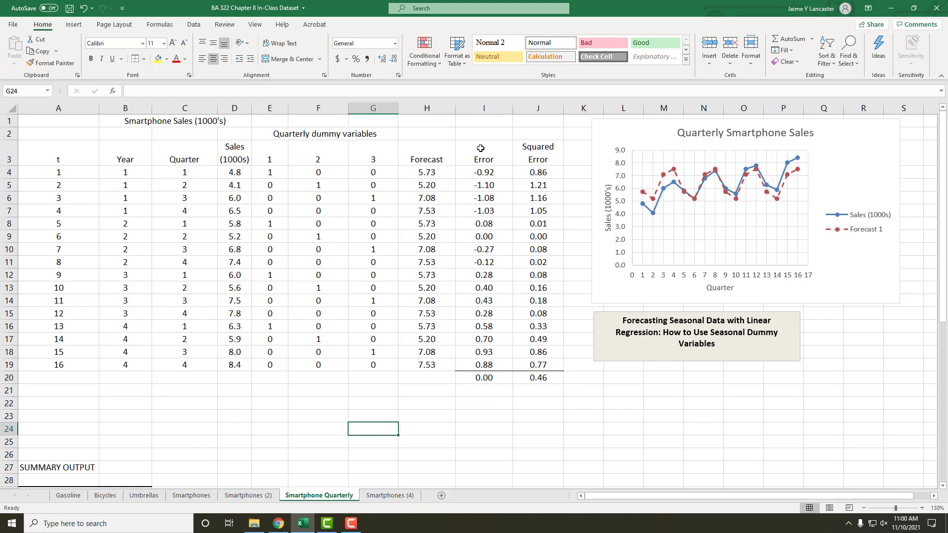
# Label the averages ME in I21 and MSE in J21
pyautogui.moveTo(486, 172); pyautogui.dragTo(535, 364)
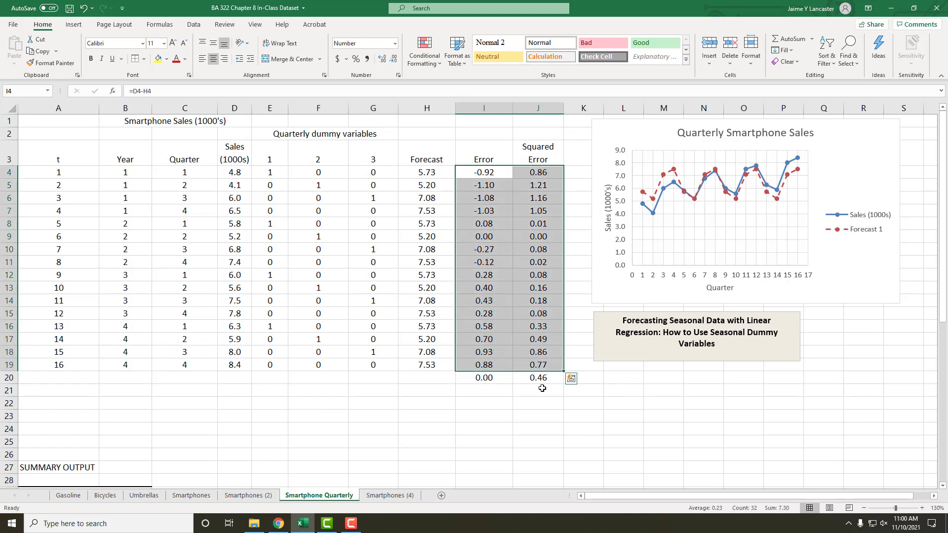
pyautogui.click(539, 378)
pyautogui.click(477, 379)
pyautogui.click(482, 391)
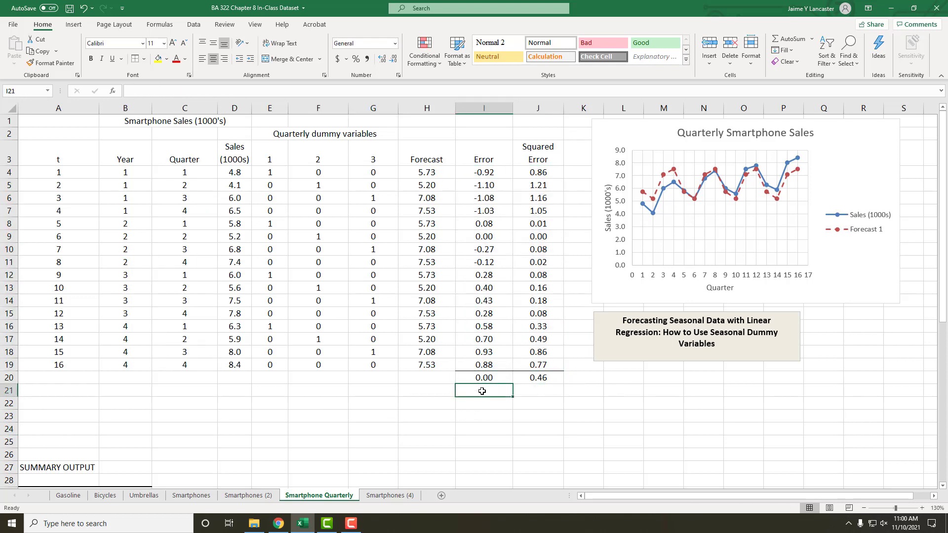
pyautogui.write('ME')
pyautogui.press('Tab')
pyautogui.write('SM')
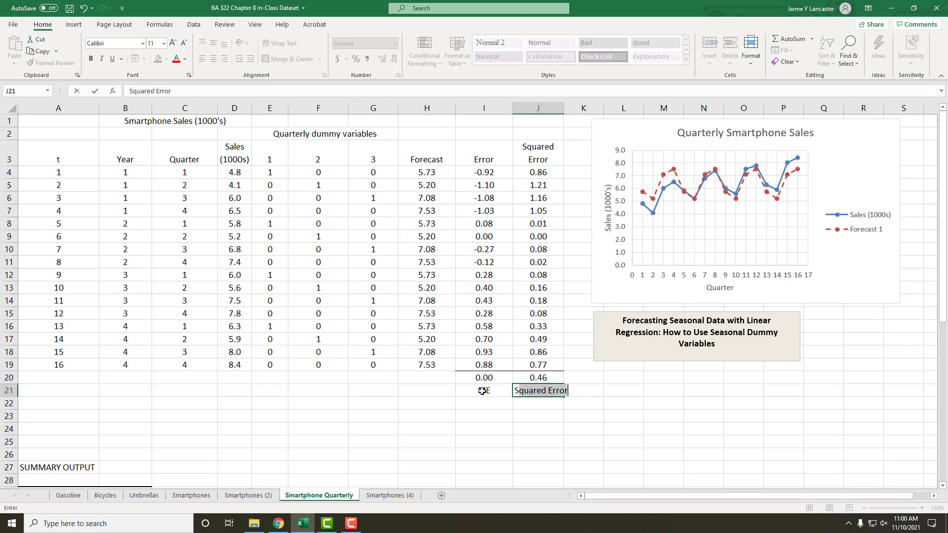
pyautogui.press('BackSpace')
pyautogui.press('BackSpace')
pyautogui.write('MSE')
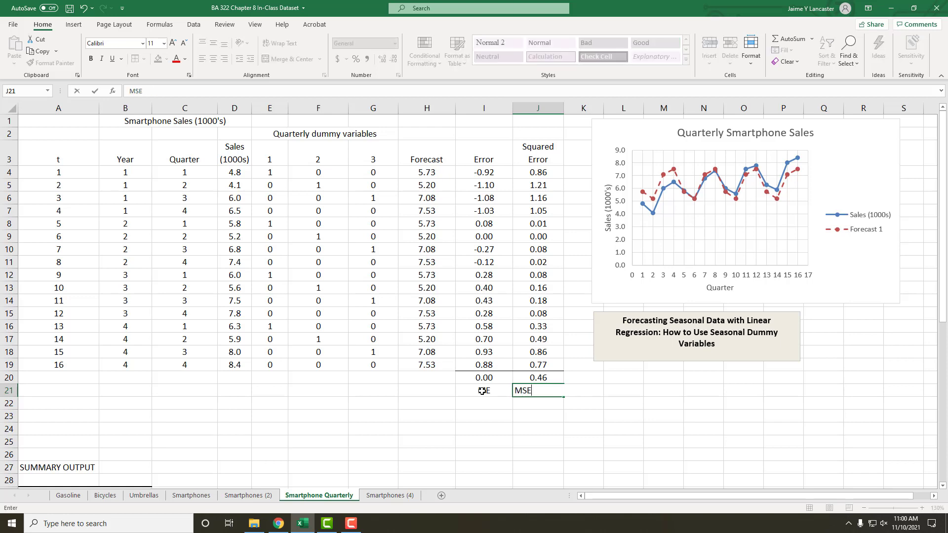
pyautogui.click(482, 391)
# Center the labels in I21:J21
pyautogui.moveTo(482, 392); pyautogui.dragTo(523, 390)
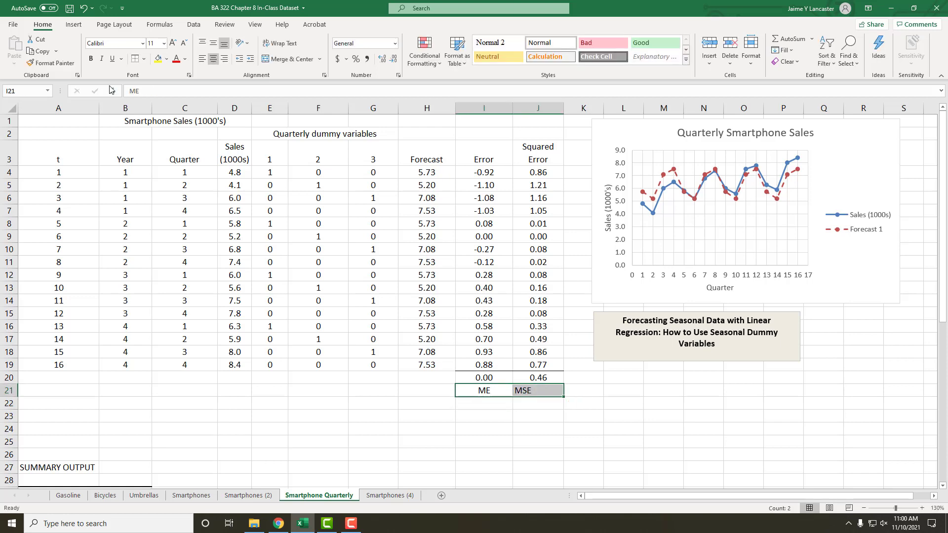
pyautogui.click(208, 61)
pyautogui.click(209, 61)
pyautogui.click(234, 419)
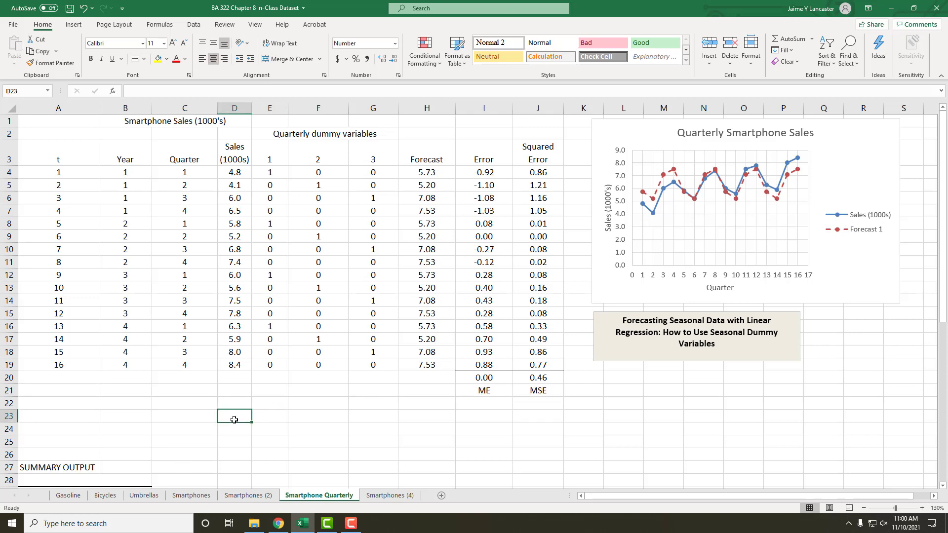
# Highlight the regression coefficients in B43:B46 with yellow fill
pyautogui.scroll(-7, 234, 419)
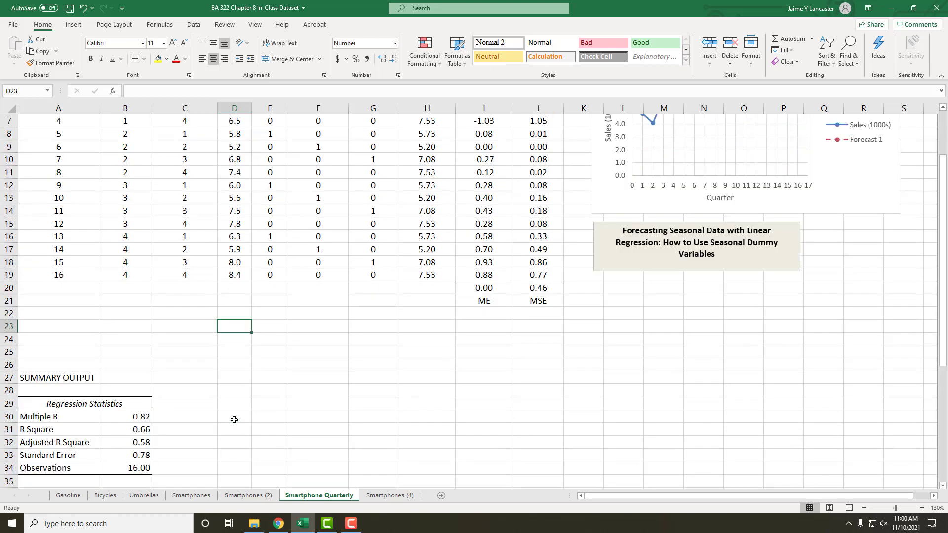
pyautogui.moveTo(126, 393); pyautogui.dragTo(130, 432)
pyautogui.click(159, 61)
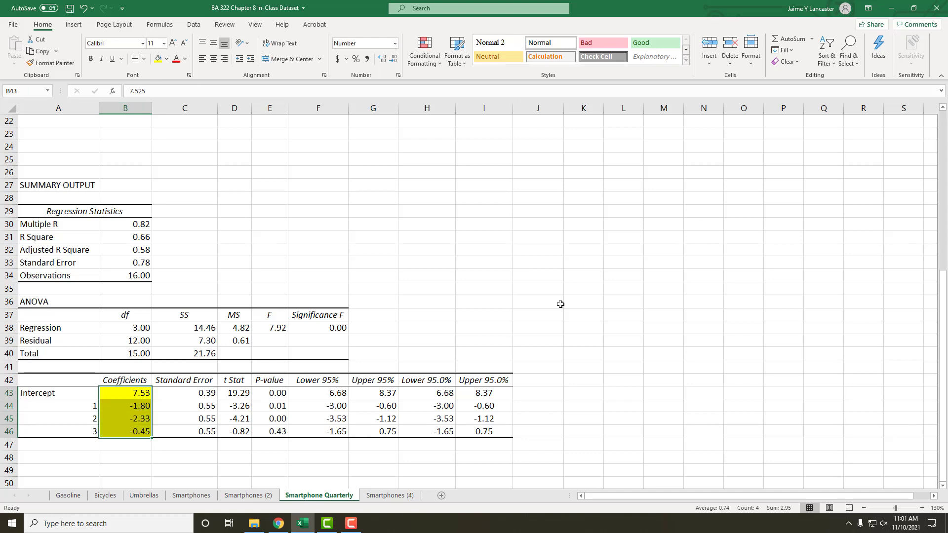
pyautogui.click(560, 302)
pyautogui.scroll(7, 561, 304)
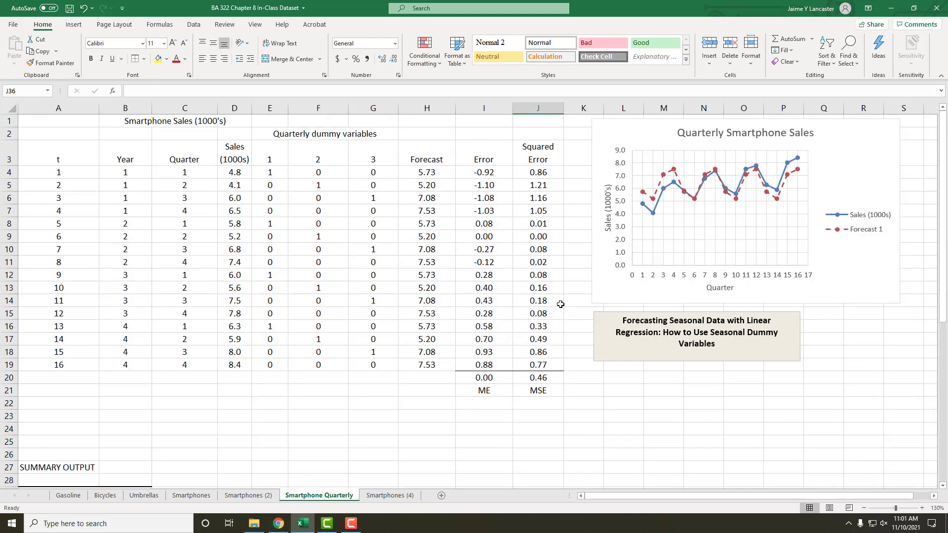
pyautogui.click(130, 378)
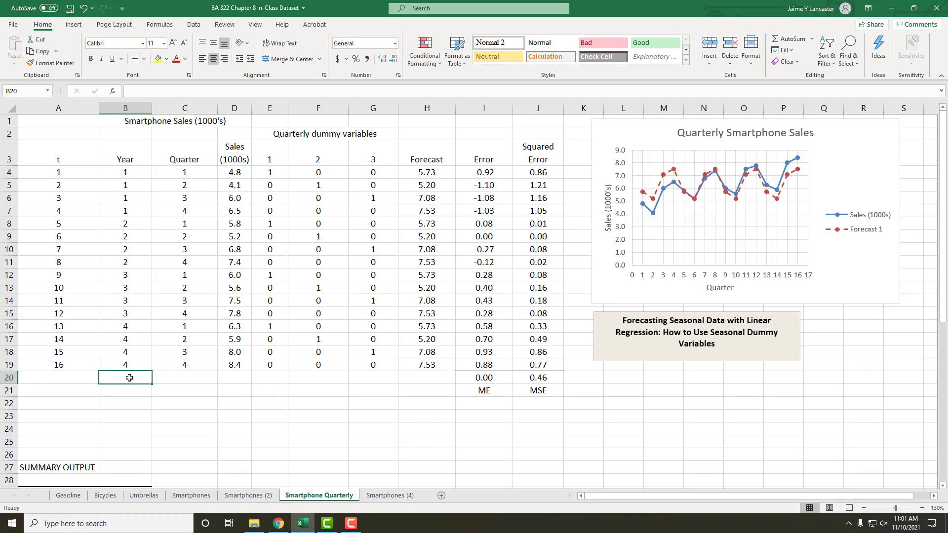
# Enter year 5 for the four future quarters in B20:B23
pyautogui.write('5')
pyautogui.press('Return')
pyautogui.write('5')
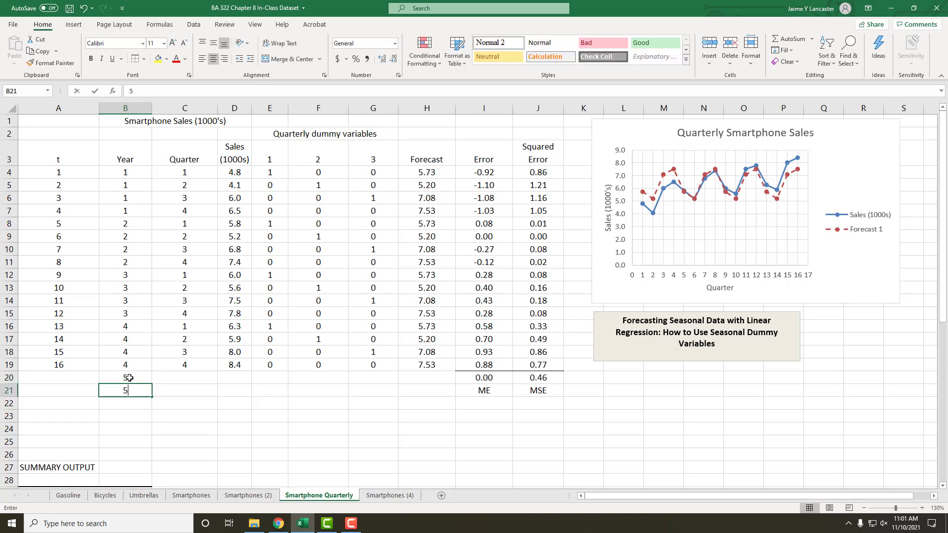
pyautogui.press('Return')
pyautogui.write('5')
pyautogui.press('Return')
pyautogui.write('5')
pyautogui.press('Return')
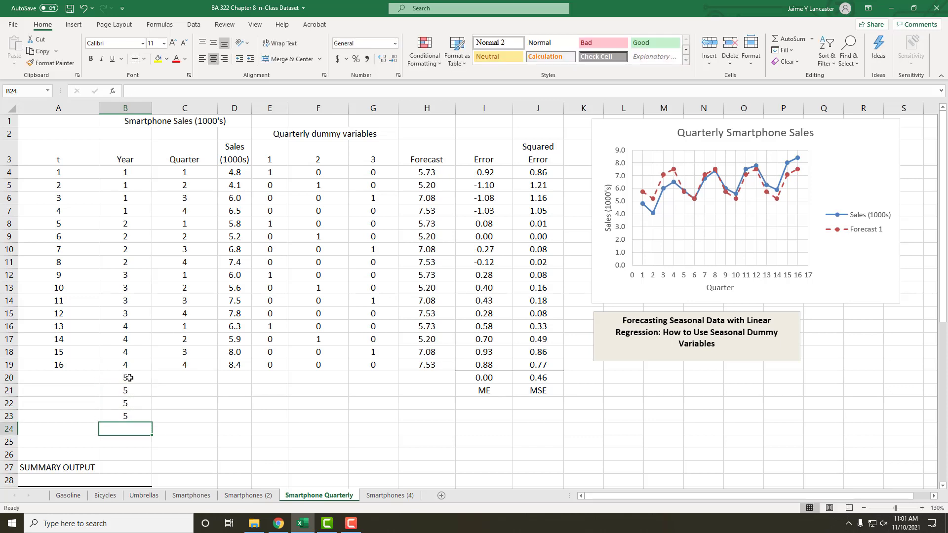
# Shade the future-quarter rows A20:H23 with a light tan fill
pyautogui.moveTo(64, 378); pyautogui.dragTo(446, 415)
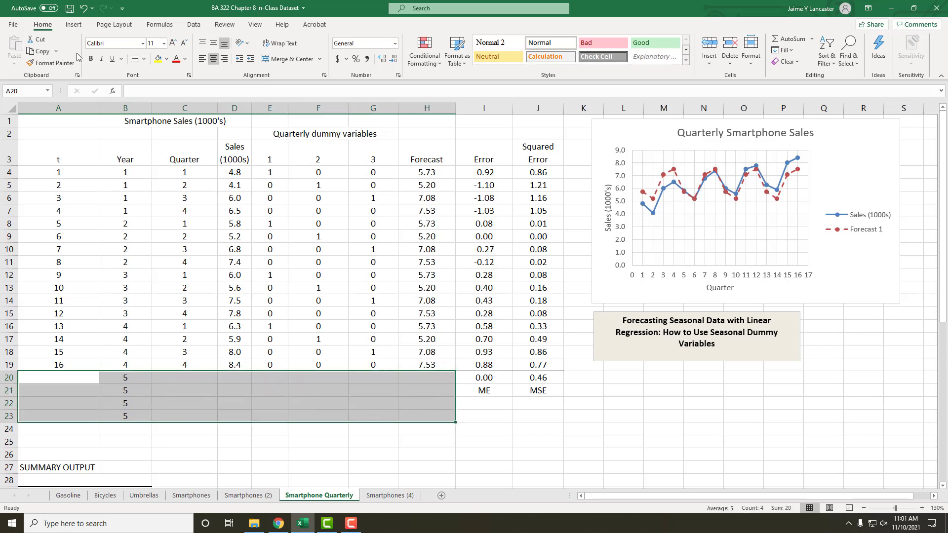
pyautogui.click(168, 59)
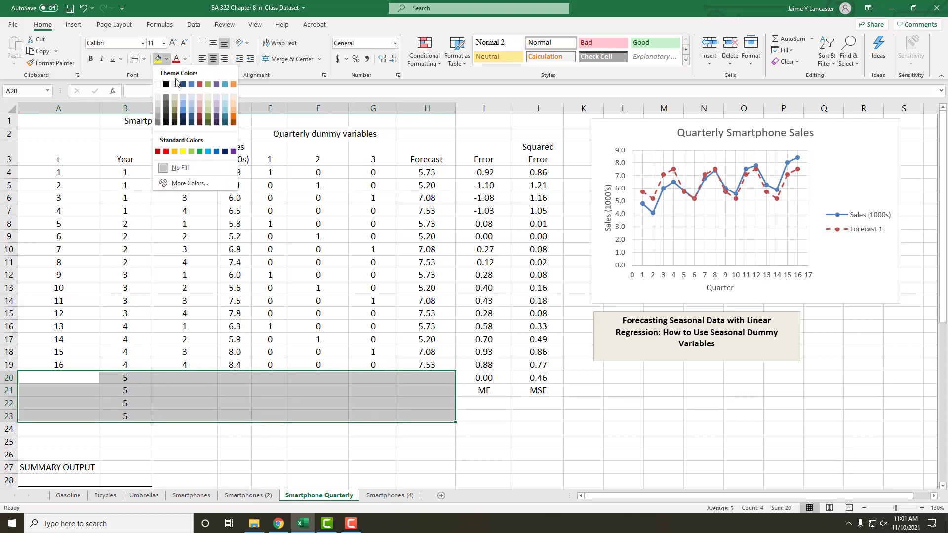
pyautogui.click(175, 95)
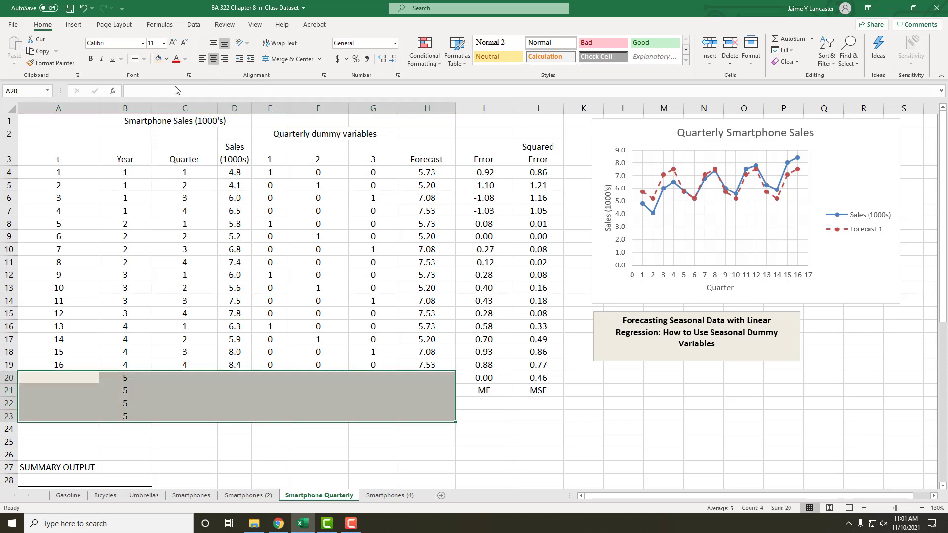
# Try applying all borders to the shaded range A20:H23 and clear them again
pyautogui.click(144, 59)
pyautogui.click(168, 157)
pyautogui.click(145, 59)
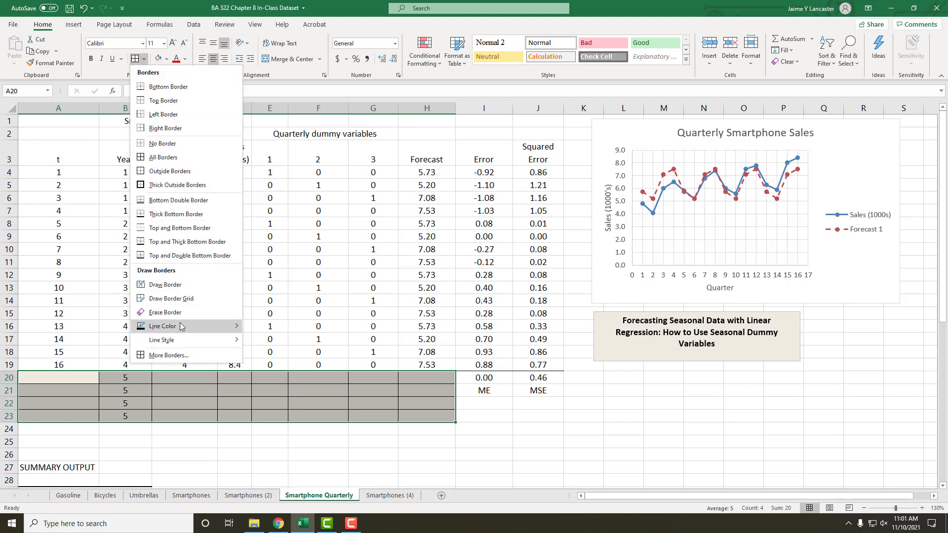
pyautogui.moveTo(183, 327)
pyautogui.click(246, 380)
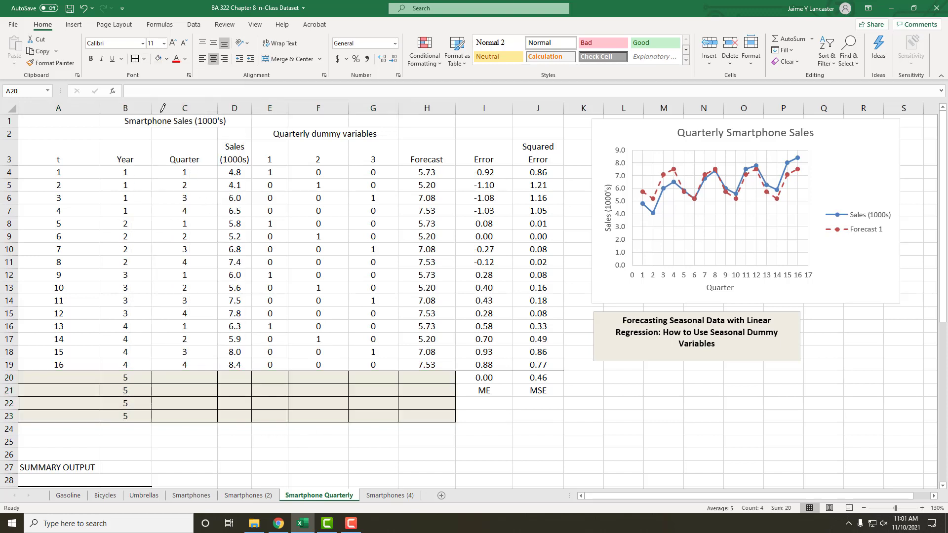
pyautogui.click(144, 59)
pyautogui.click(135, 59)
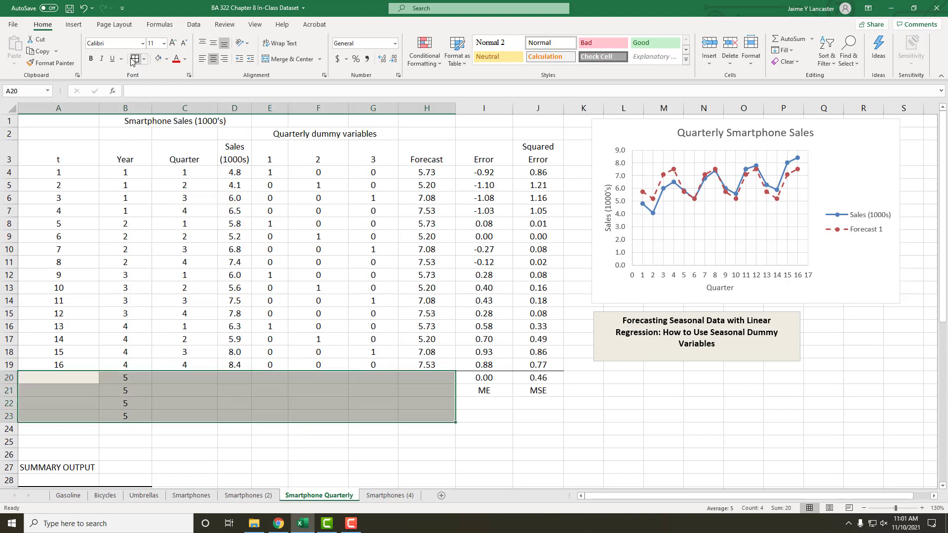
pyautogui.click(168, 402)
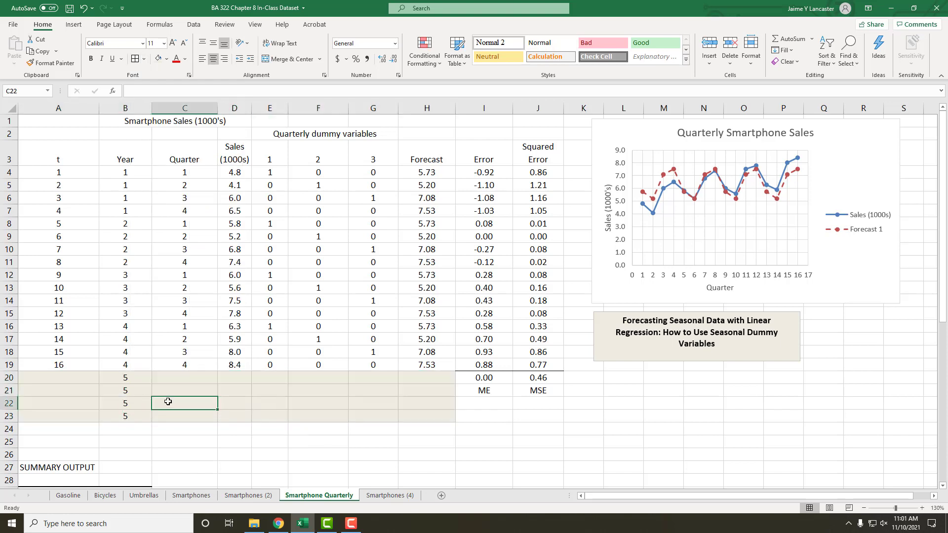
# Continue the period numbers t with 17, 18, 19 and 20 in A20:A23
pyautogui.click(74, 375)
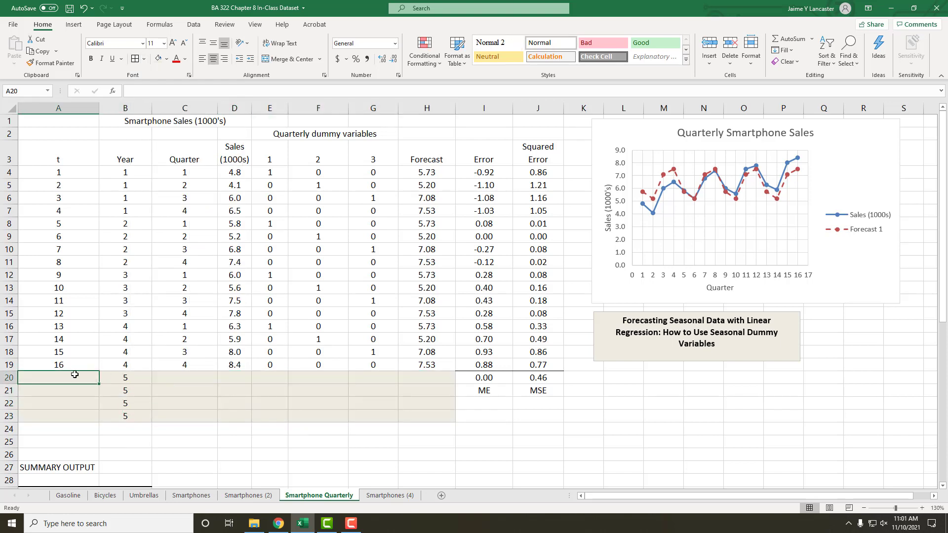
pyautogui.write('17')
pyautogui.press('Return')
pyautogui.write('1')
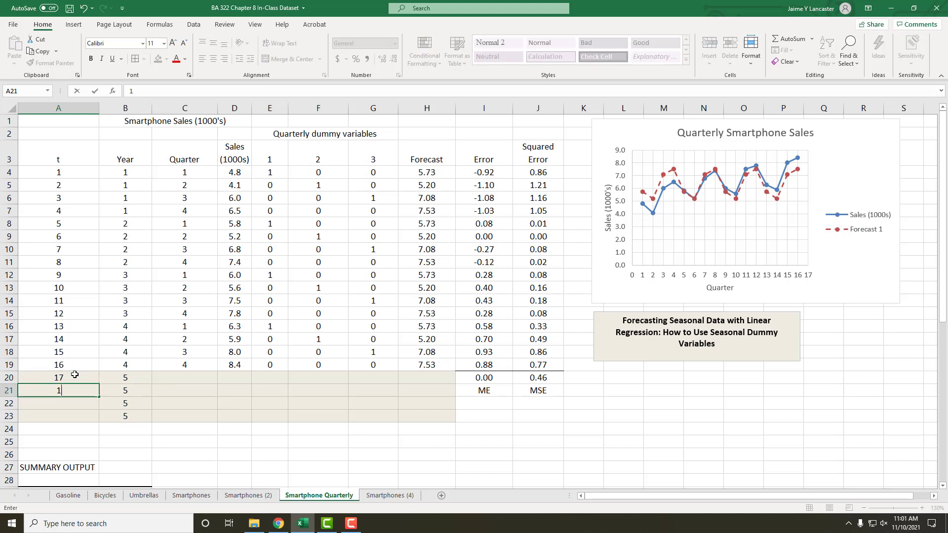
pyautogui.write('8')
pyautogui.press('Return')
pyautogui.write('19')
pyautogui.press('Return')
pyautogui.write('20')
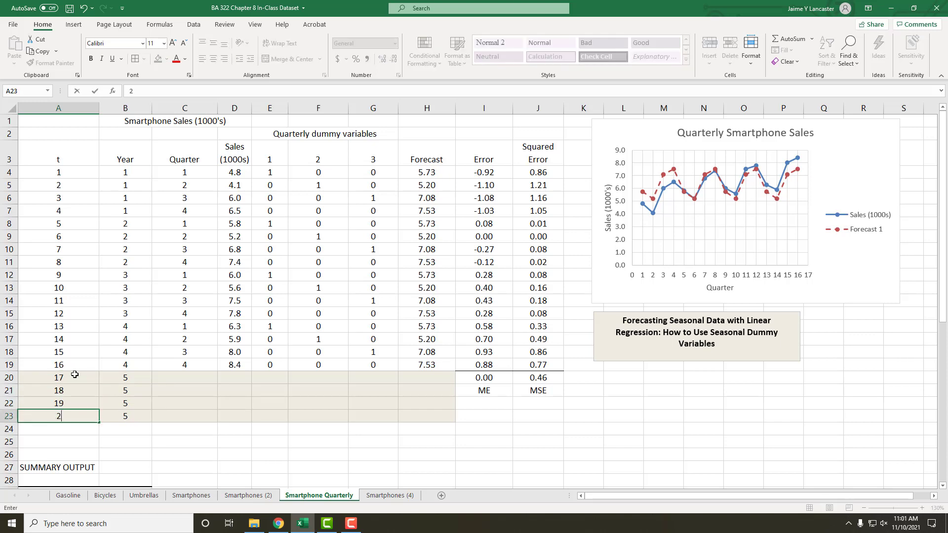
# Enter quarters 1, 2, 3 and 4 for year 5 in C20:C23
pyautogui.click(184, 381)
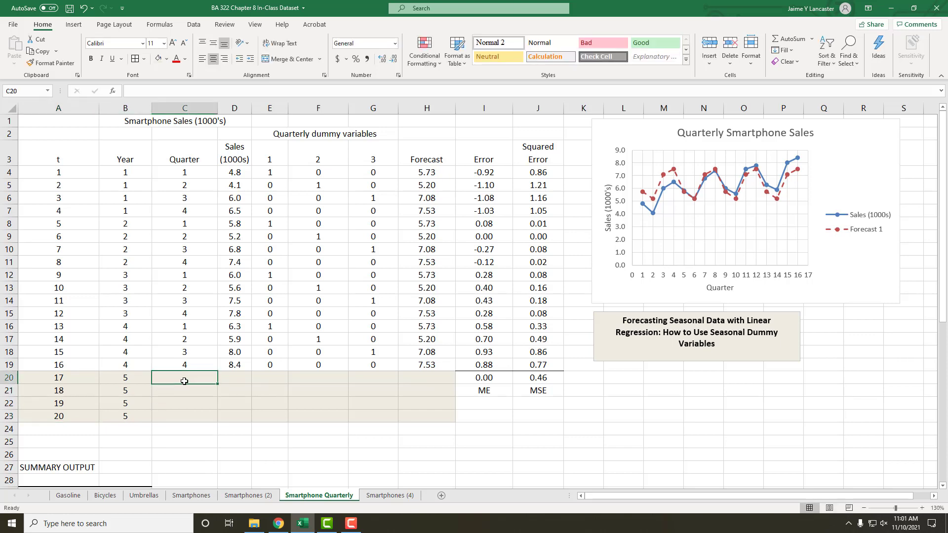
pyautogui.write('1')
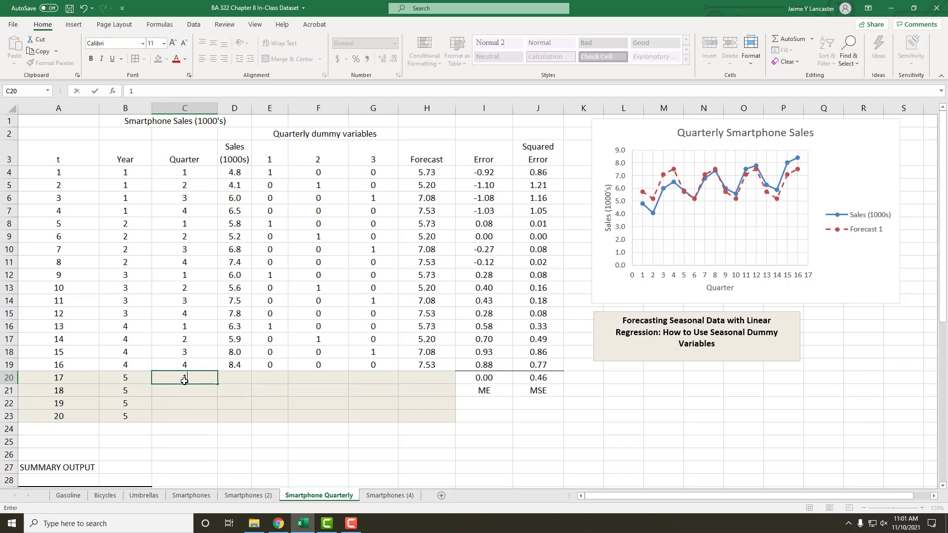
pyautogui.press('Return')
pyautogui.write('2')
pyautogui.press('Return')
pyautogui.write('3')
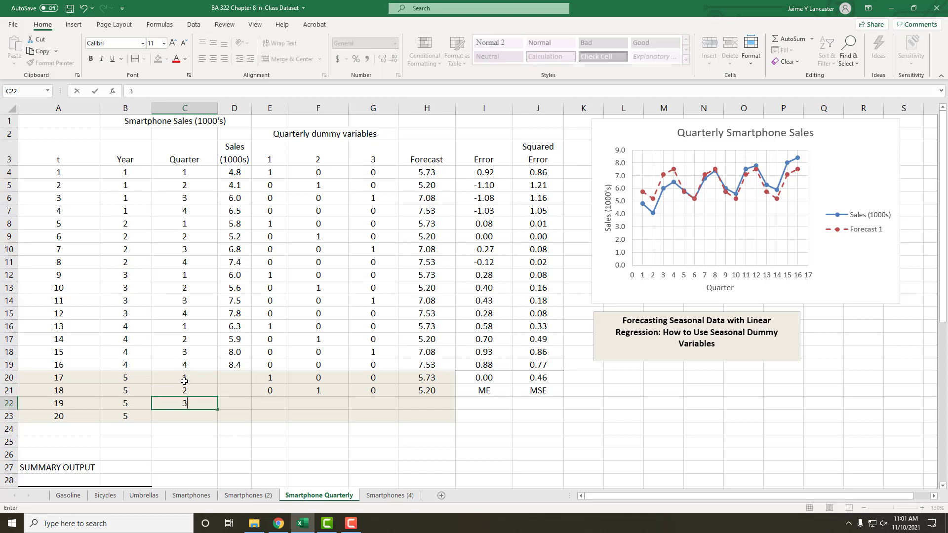
pyautogui.press('Return')
pyautogui.write('4')
pyautogui.press('Return')
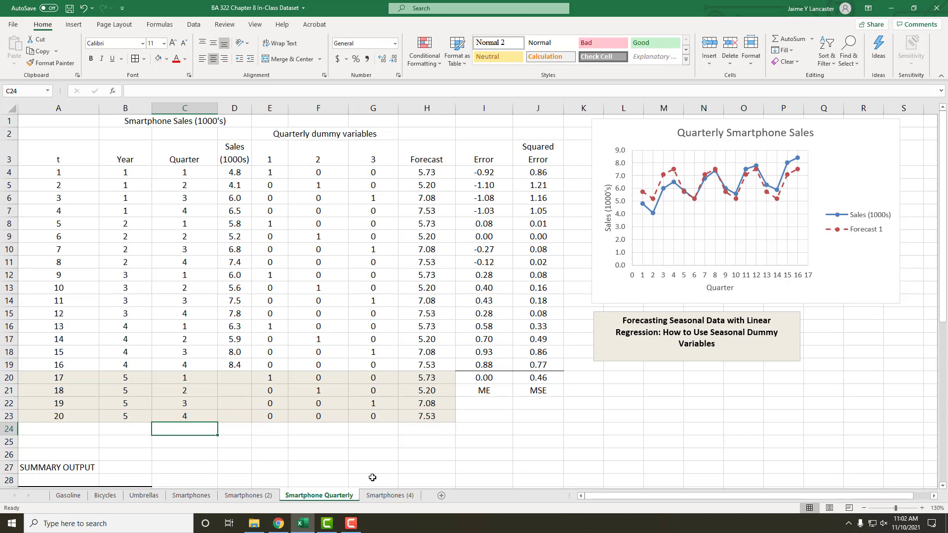
# Highlight the year 5 forecasts in H20:H23 with a light green fill
pyautogui.moveTo(435, 373); pyautogui.dragTo(433, 416)
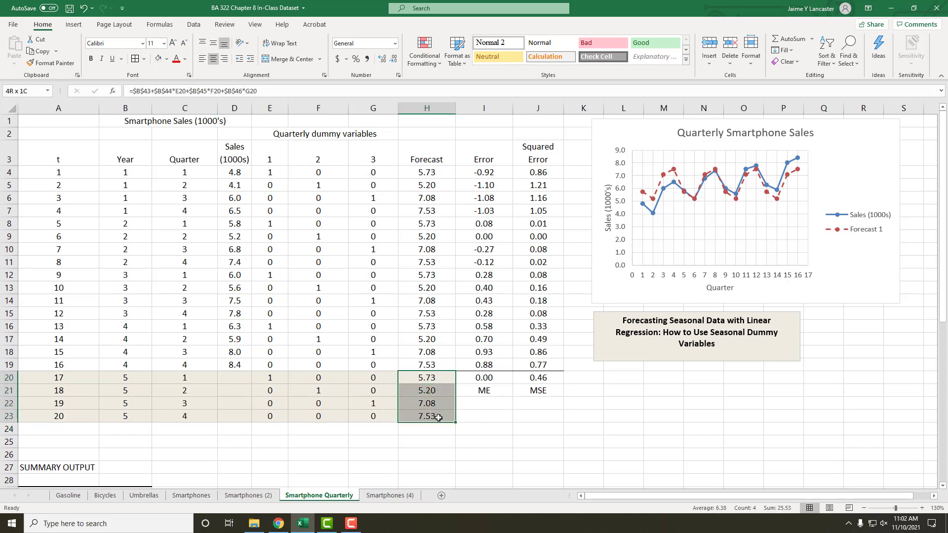
pyautogui.click(167, 59)
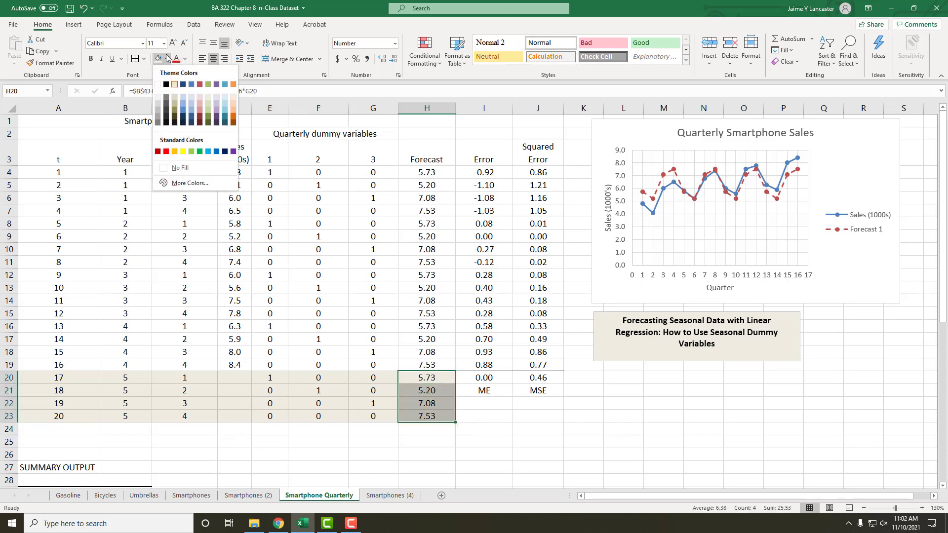
pyautogui.click(219, 100)
pyautogui.click(486, 428)
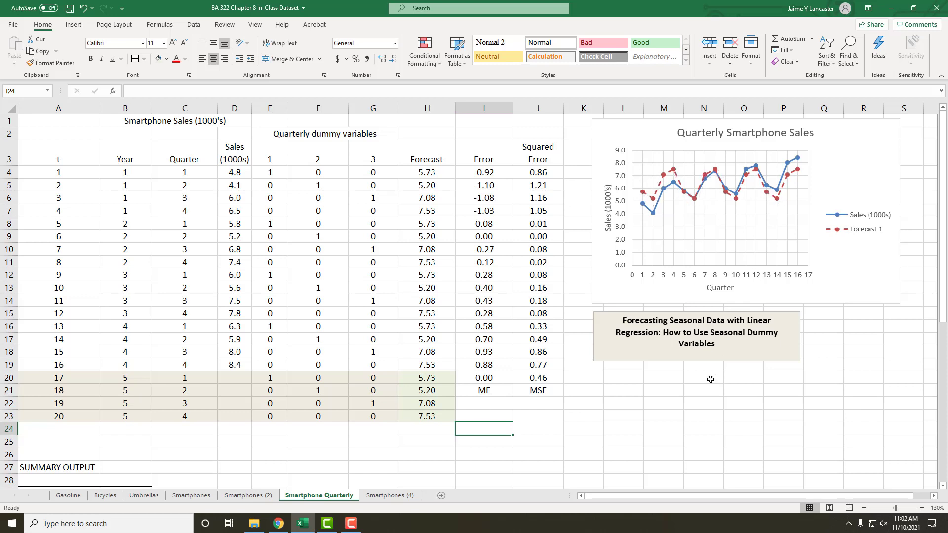
# Compare the year 5 forecasts in H20:H23 with the year 1 forecasts in H4:H7
pyautogui.click(428, 378)
pyautogui.click(432, 391)
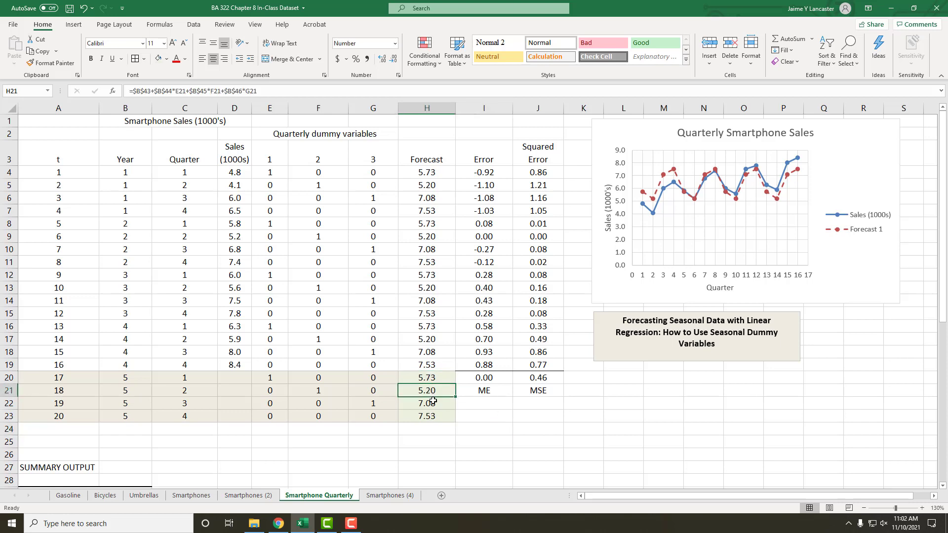
pyautogui.click(433, 404)
pyautogui.click(434, 416)
pyautogui.moveTo(429, 173); pyautogui.dragTo(431, 217)
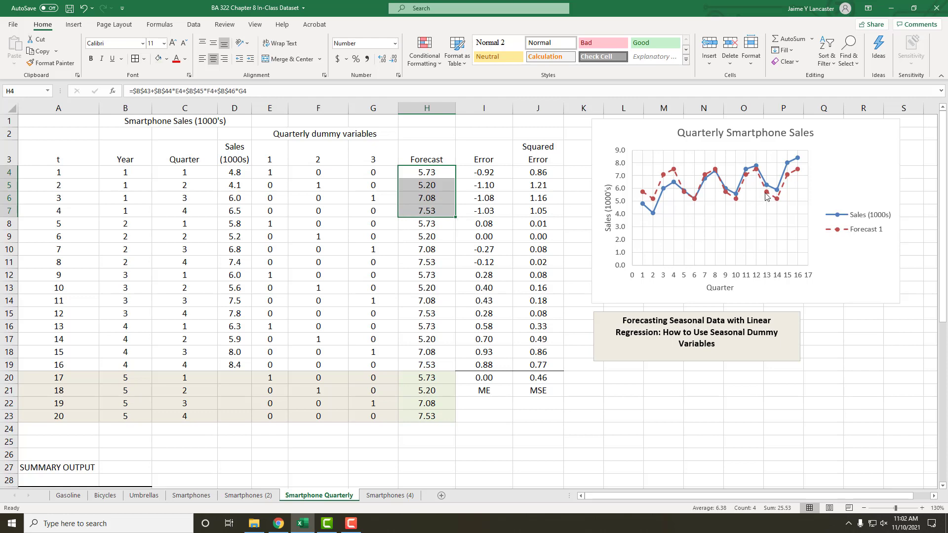
# Add a series named Future Est. to the sales chart with X values A19:A23 and Y values H19:H23
pyautogui.click(736, 252)
pyautogui.rightClick(736, 253)
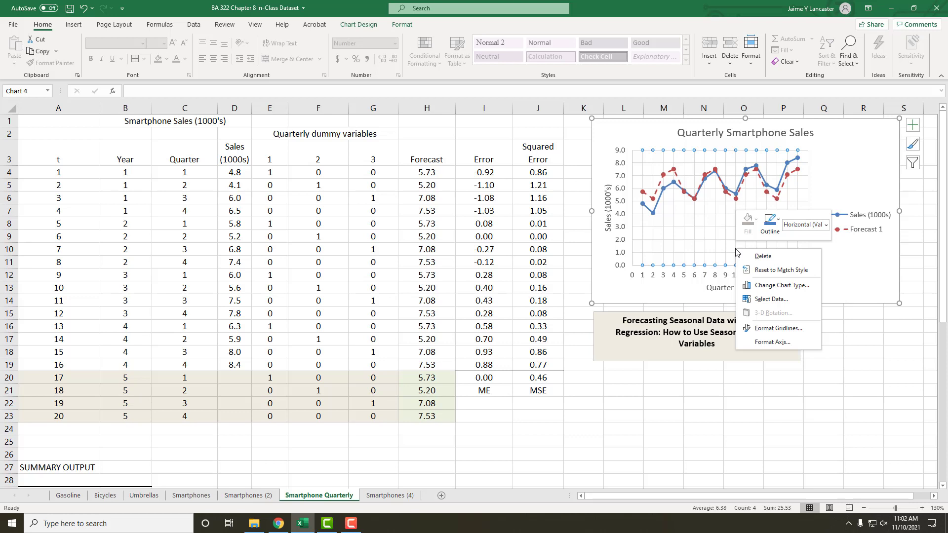
pyautogui.click(772, 303)
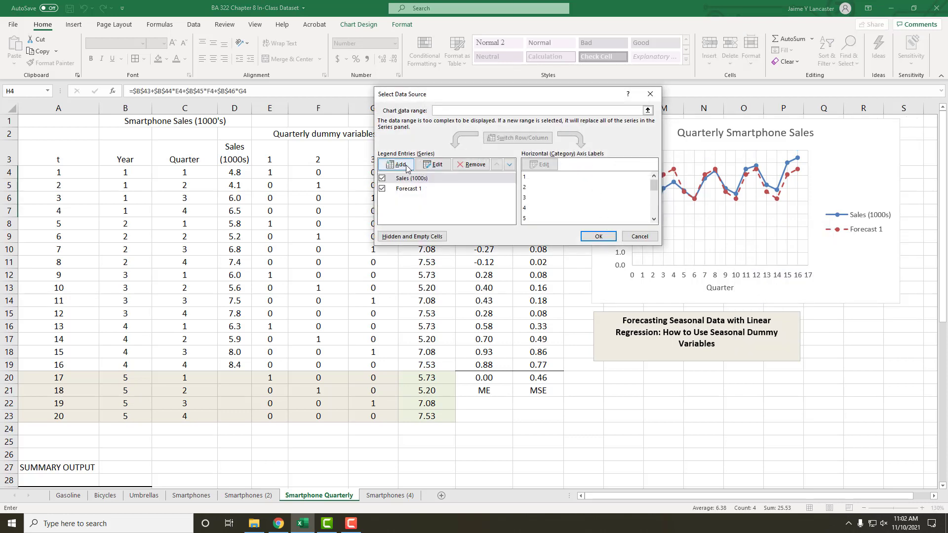
pyautogui.click(406, 169)
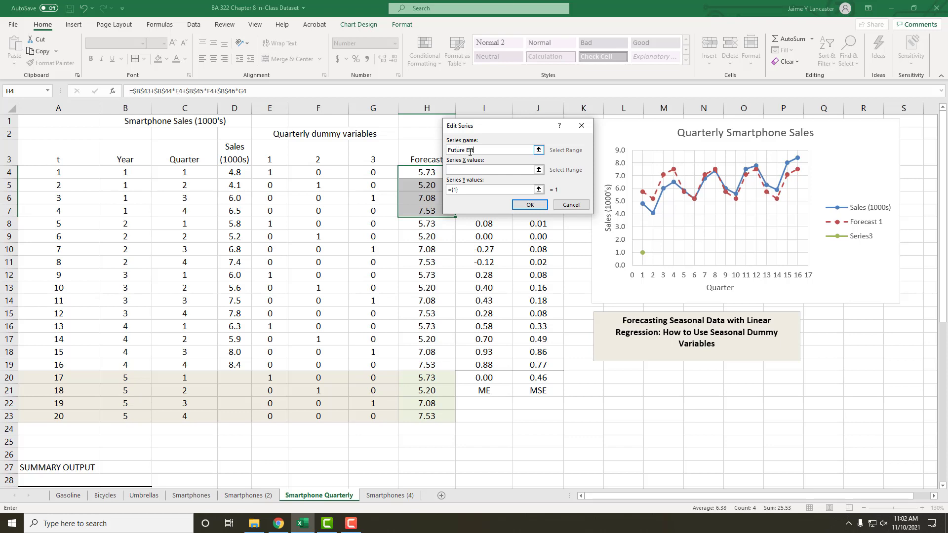
pyautogui.click(474, 171)
pyautogui.moveTo(74, 368); pyautogui.dragTo(74, 417)
pyautogui.click(469, 191)
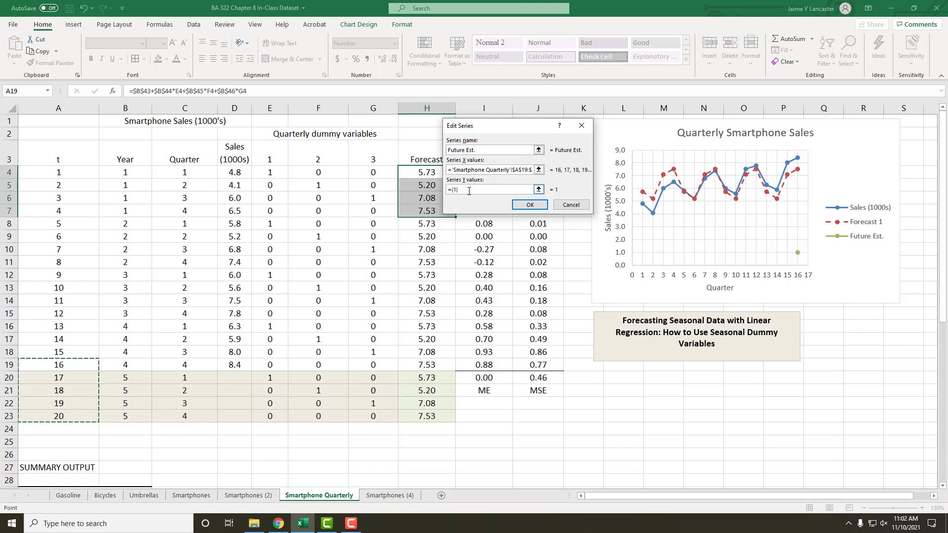
pyautogui.moveTo(469, 191); pyautogui.dragTo(441, 193)
pyautogui.press('BackSpace')
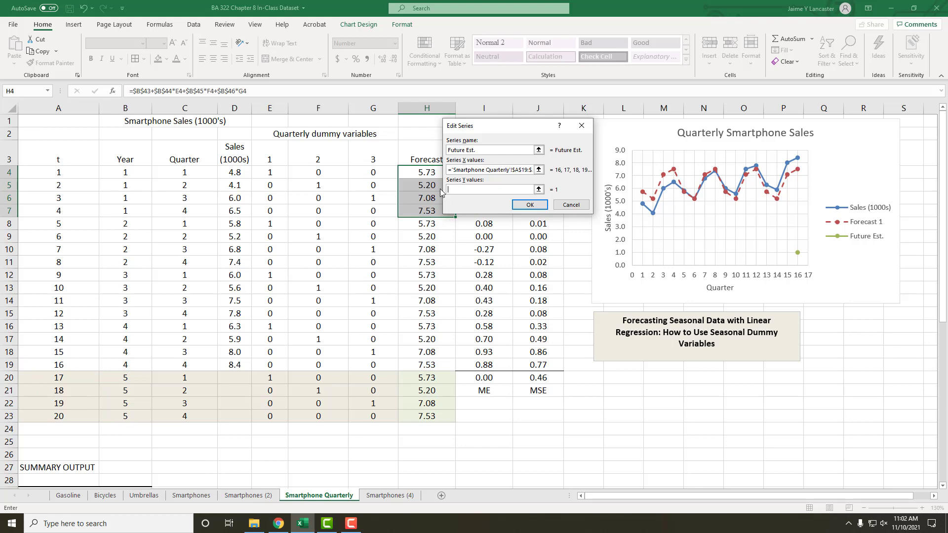
pyautogui.moveTo(434, 375); pyautogui.dragTo(432, 408)
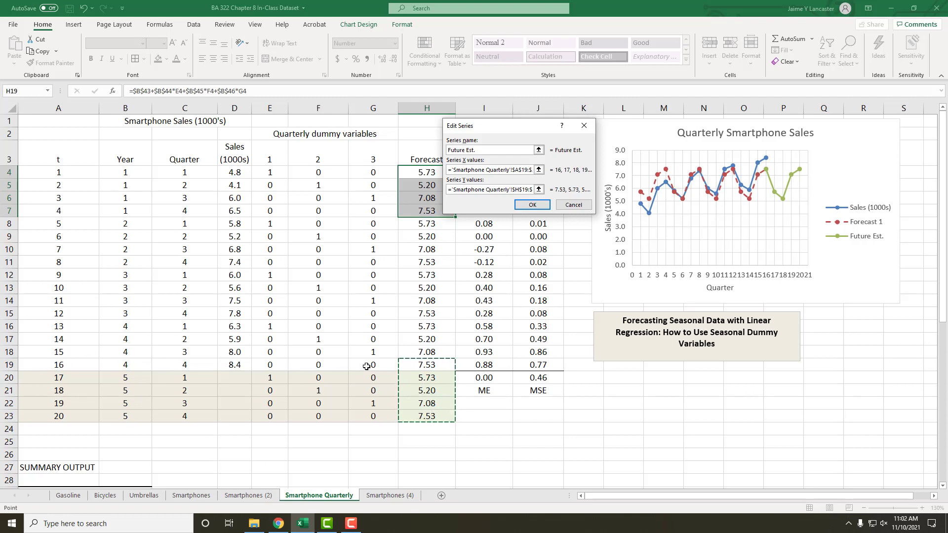
pyautogui.click(533, 206)
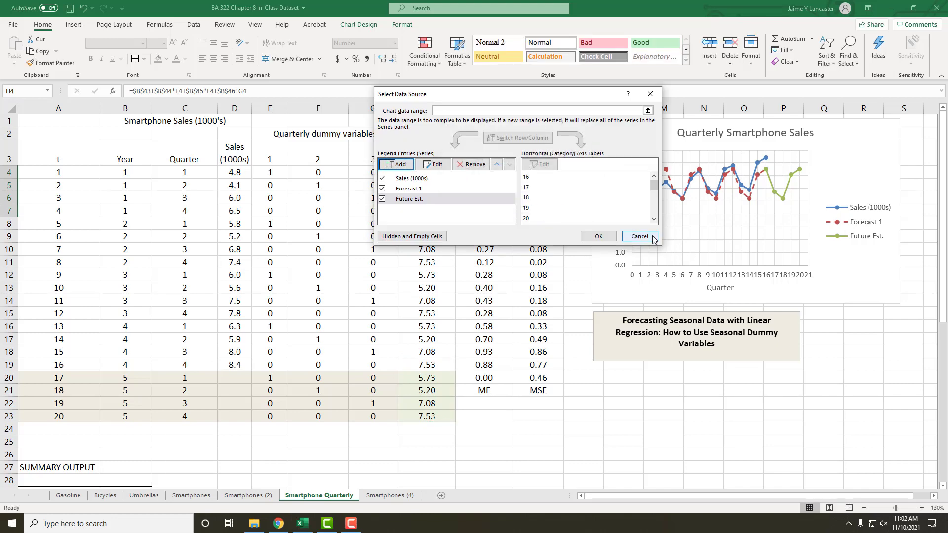
pyautogui.click(591, 237)
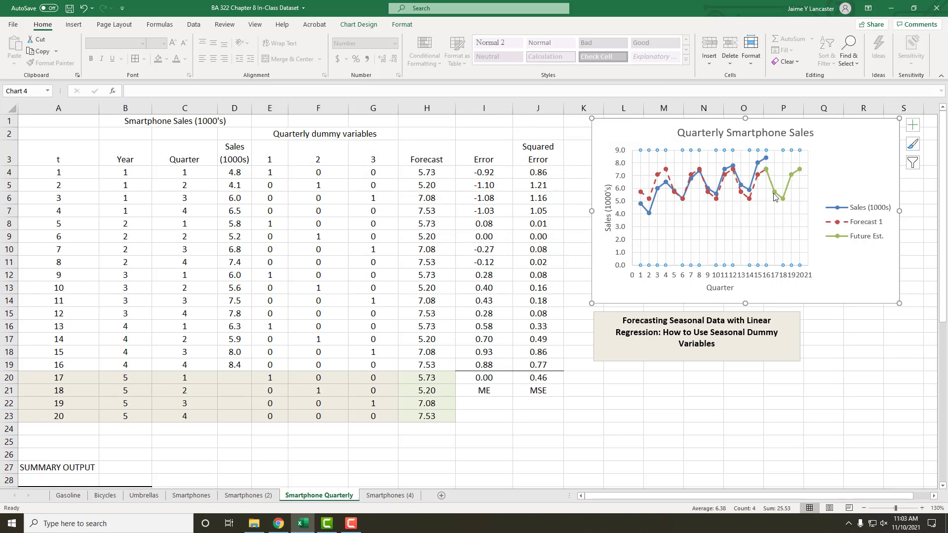
# Format the Future Est. series in the chart with a dashed line
pyautogui.click(774, 193)
pyautogui.rightClick(775, 194)
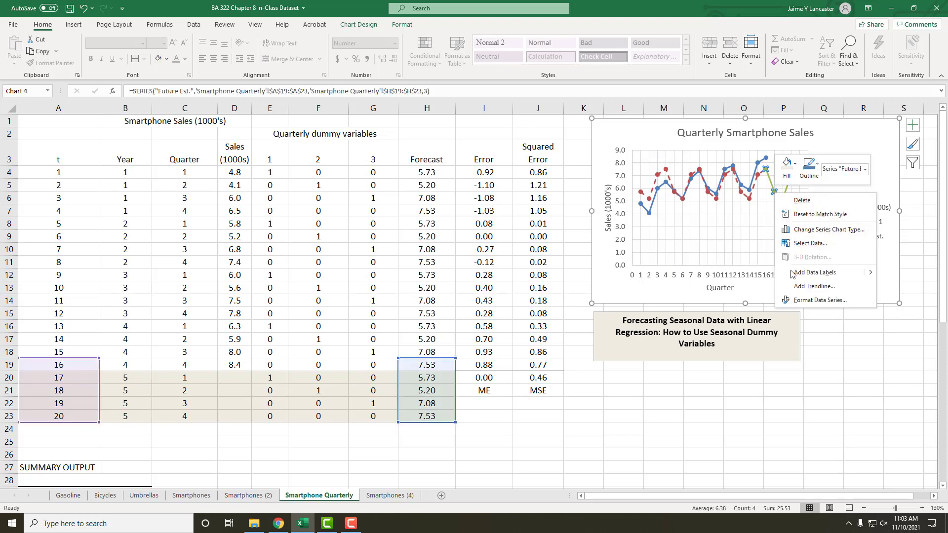
pyautogui.click(809, 301)
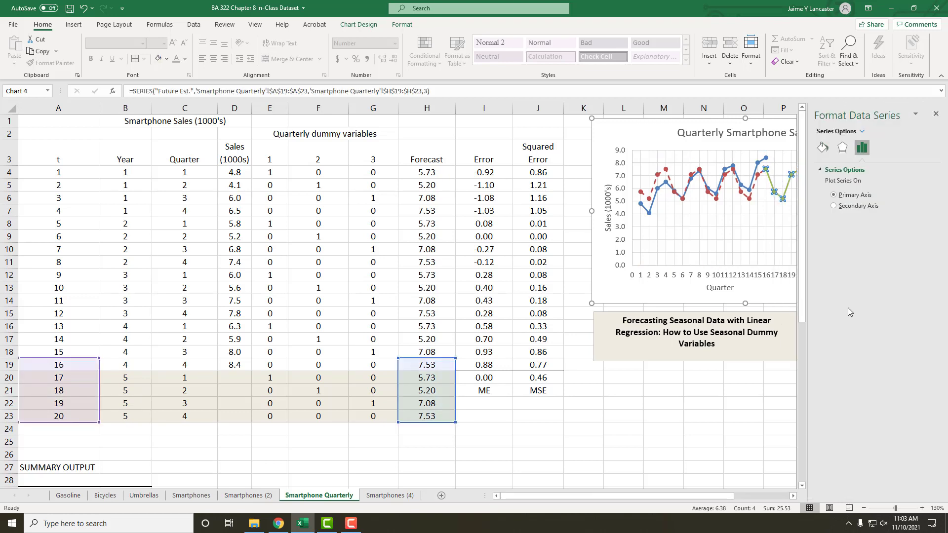
pyautogui.click(822, 148)
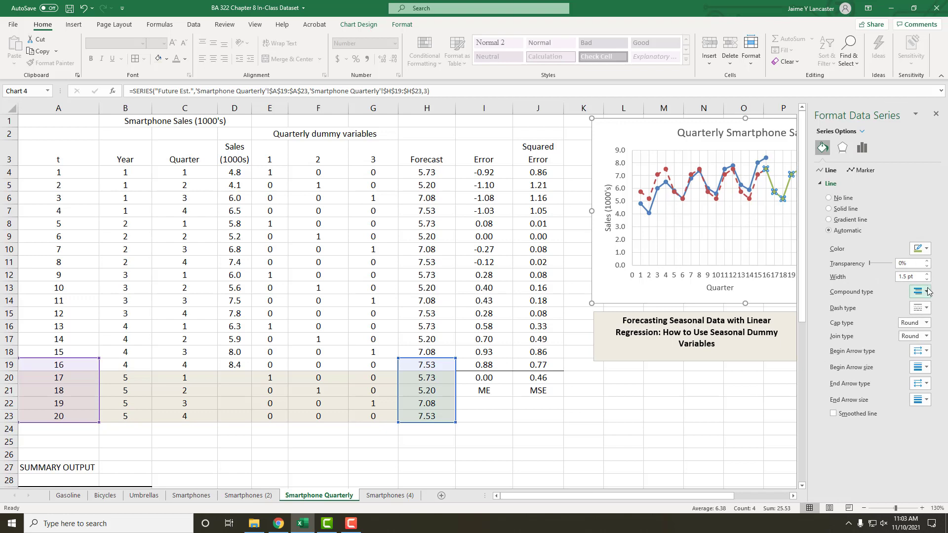
pyautogui.click(921, 308)
pyautogui.click(927, 345)
pyautogui.click(936, 114)
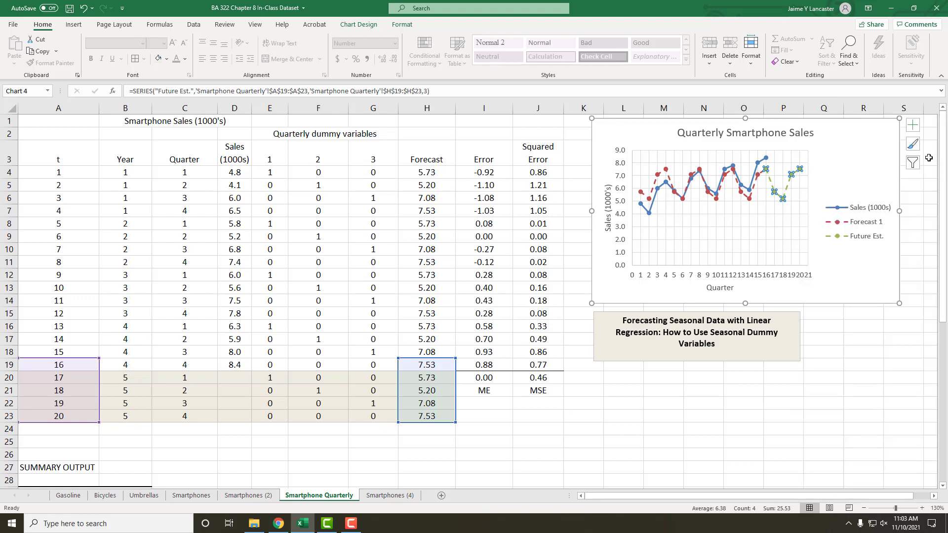
# Widen the Quarterly Smartphone Sales chart so the quarter axis labels are spaced apart
pyautogui.click(859, 291)
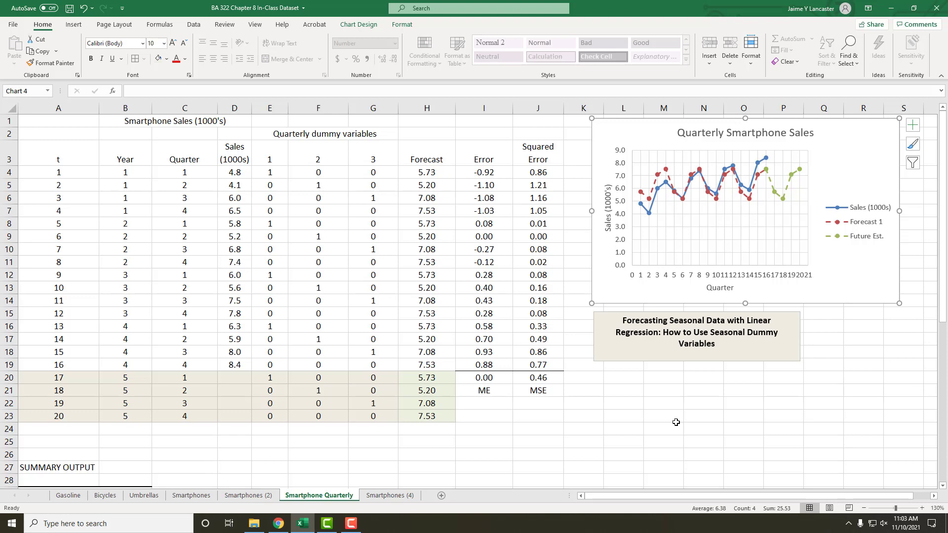
pyautogui.moveTo(900, 210); pyautogui.dragTo(927, 210)
pyautogui.click(803, 418)
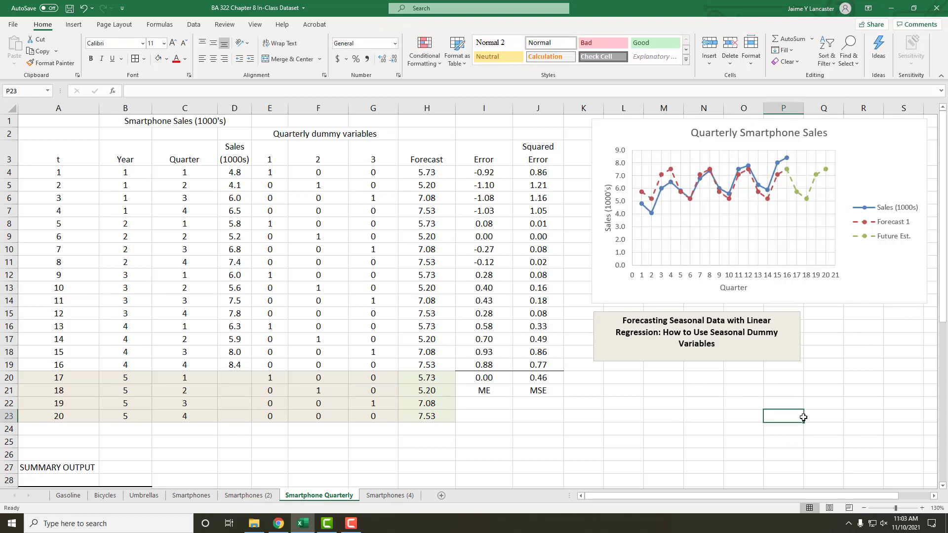